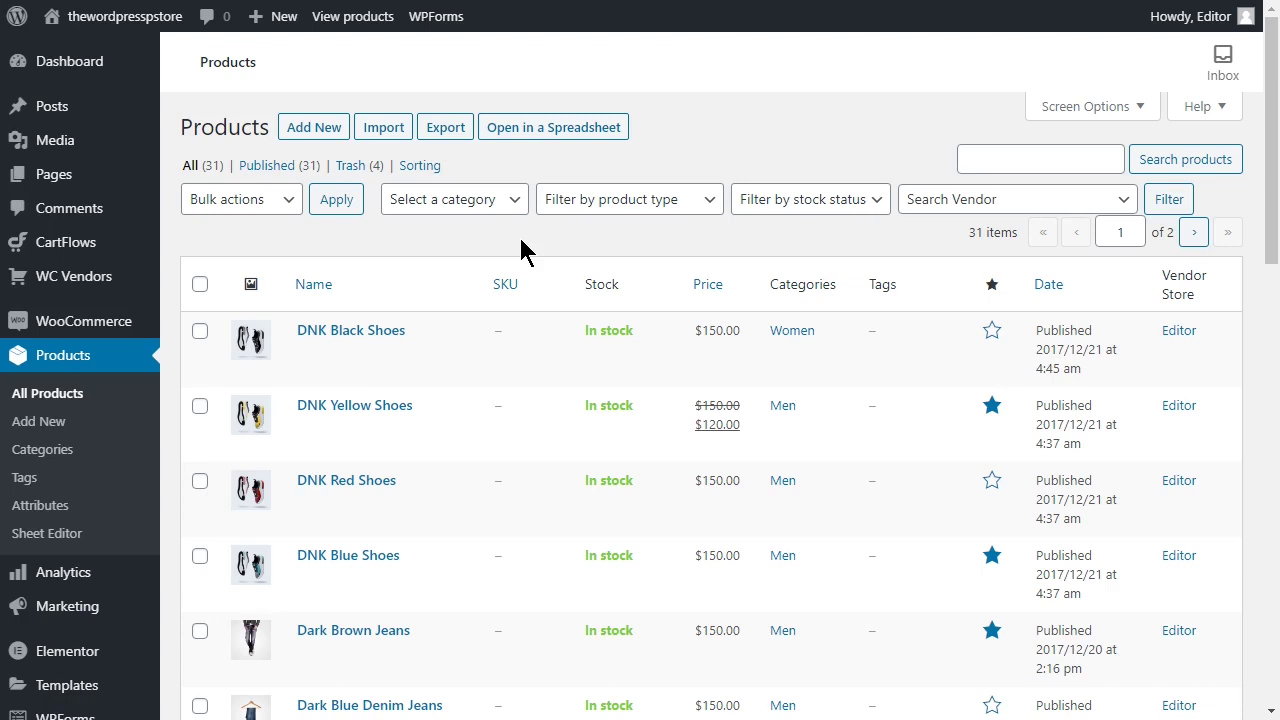
Step: Open WP Sheet Editor's Edit Products spreadsheet, loading all 31 store products
scroll(520, 248, down, 4)
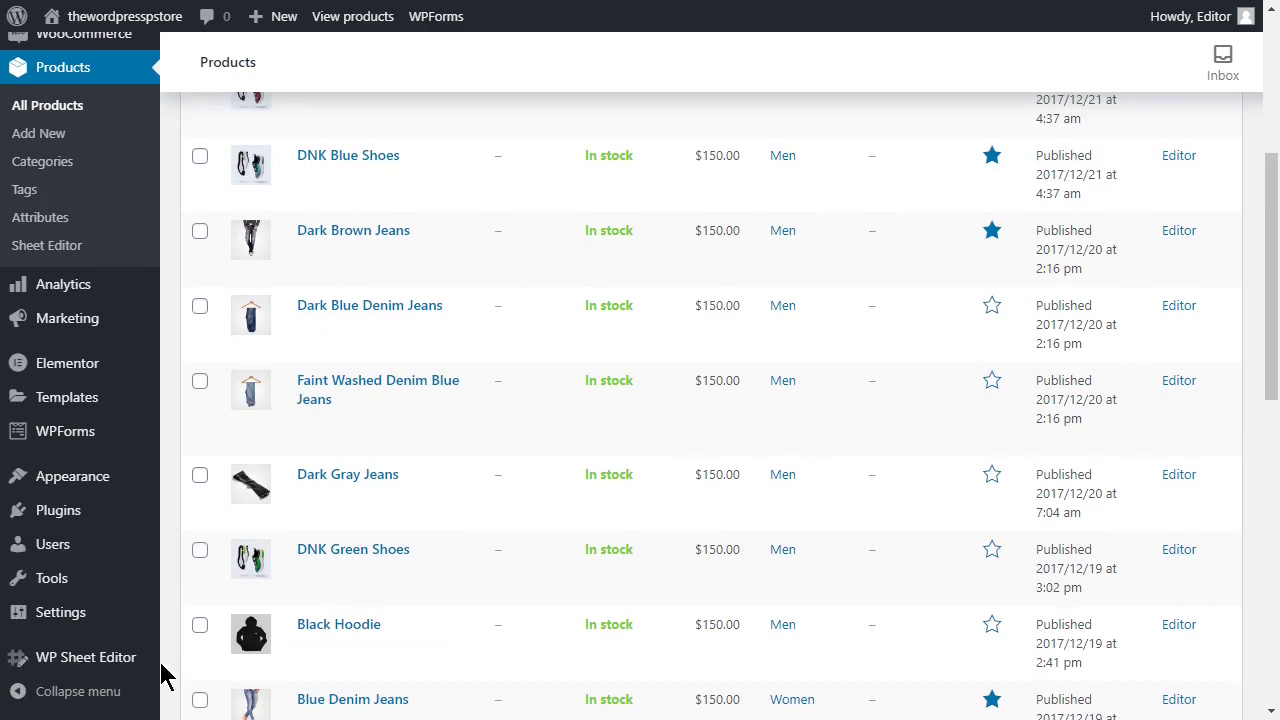
mouse_move(152, 664)
click(238, 519)
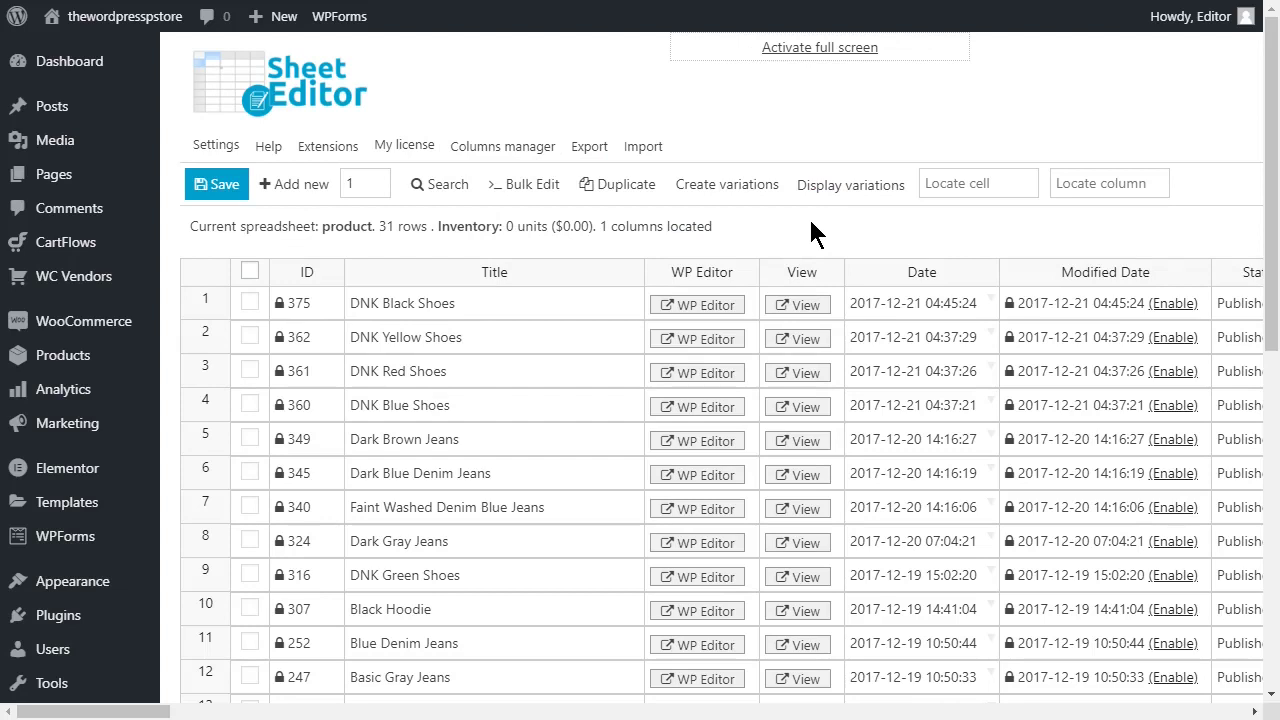
Step: Jump to the Featured image column and set shoe7.jpg as DNK Black Shoes' featured image
click(1100, 184)
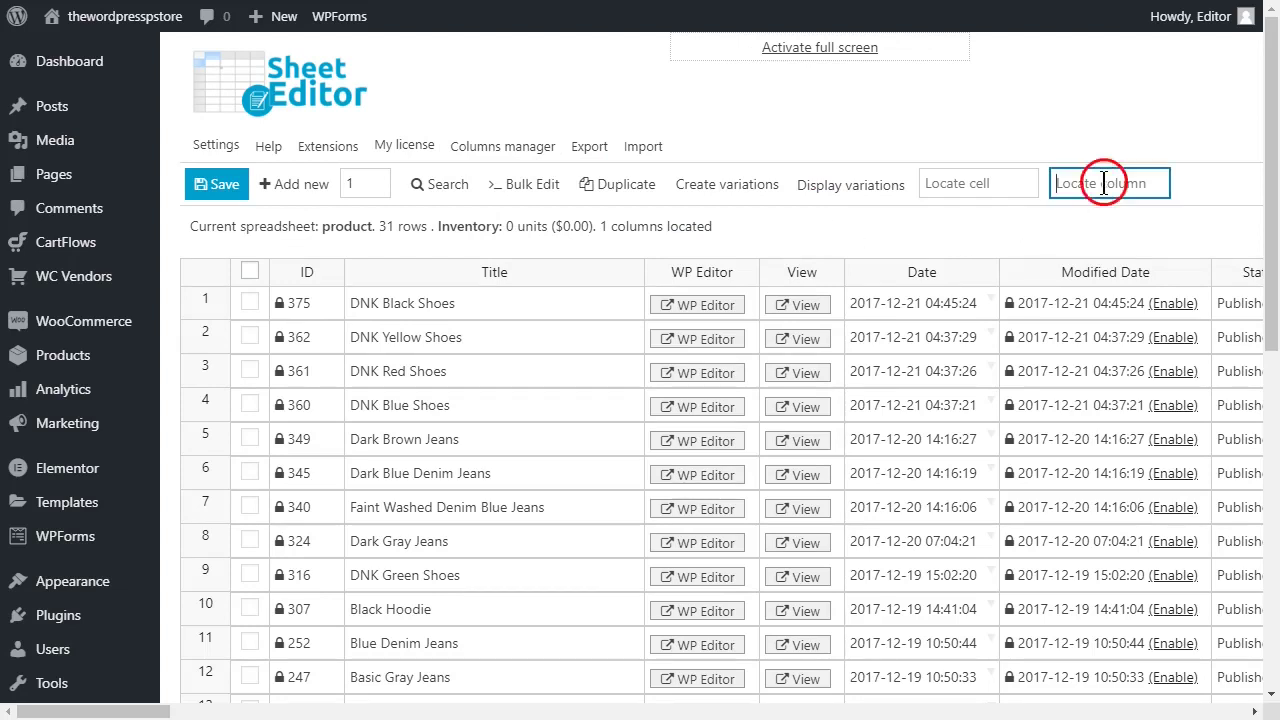
click(1107, 224)
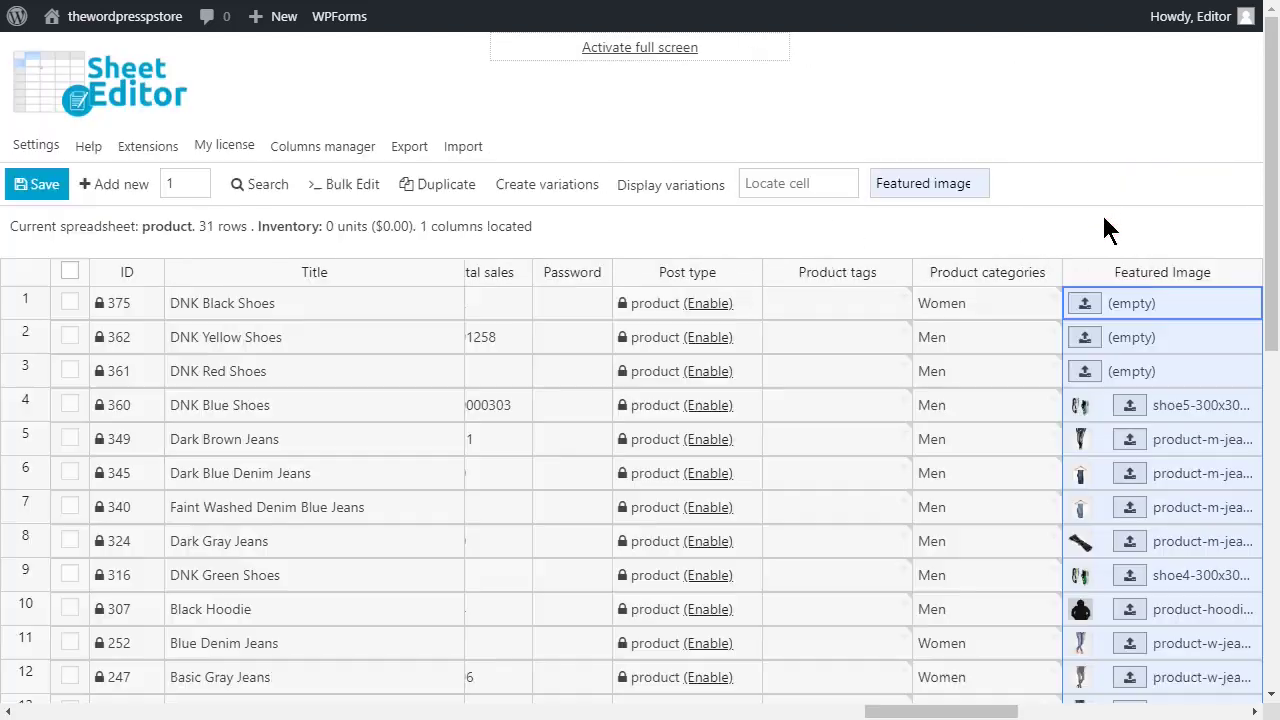
click(1086, 306)
scroll(597, 391, down, 5)
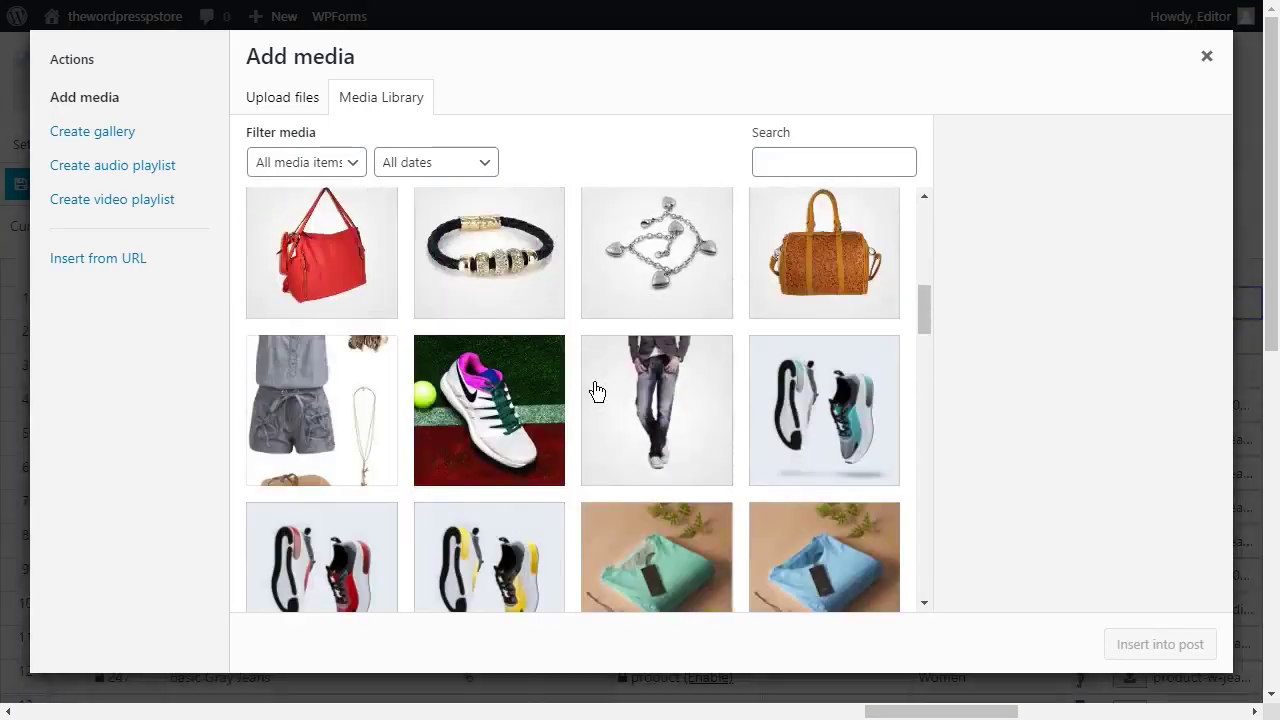
scroll(597, 391, down, 10)
click(680, 328)
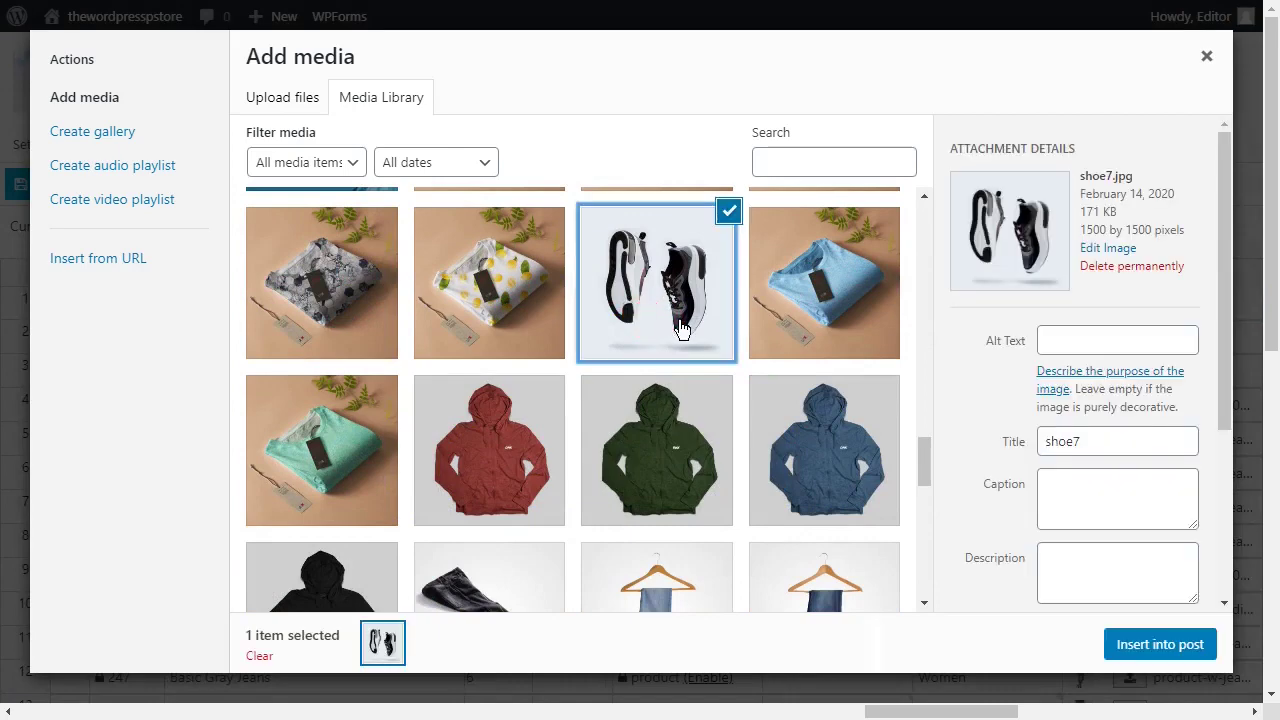
click(1138, 642)
Step: Set Yellow.jpg from the media library as DNK Yellow Shoes' featured image
click(1088, 337)
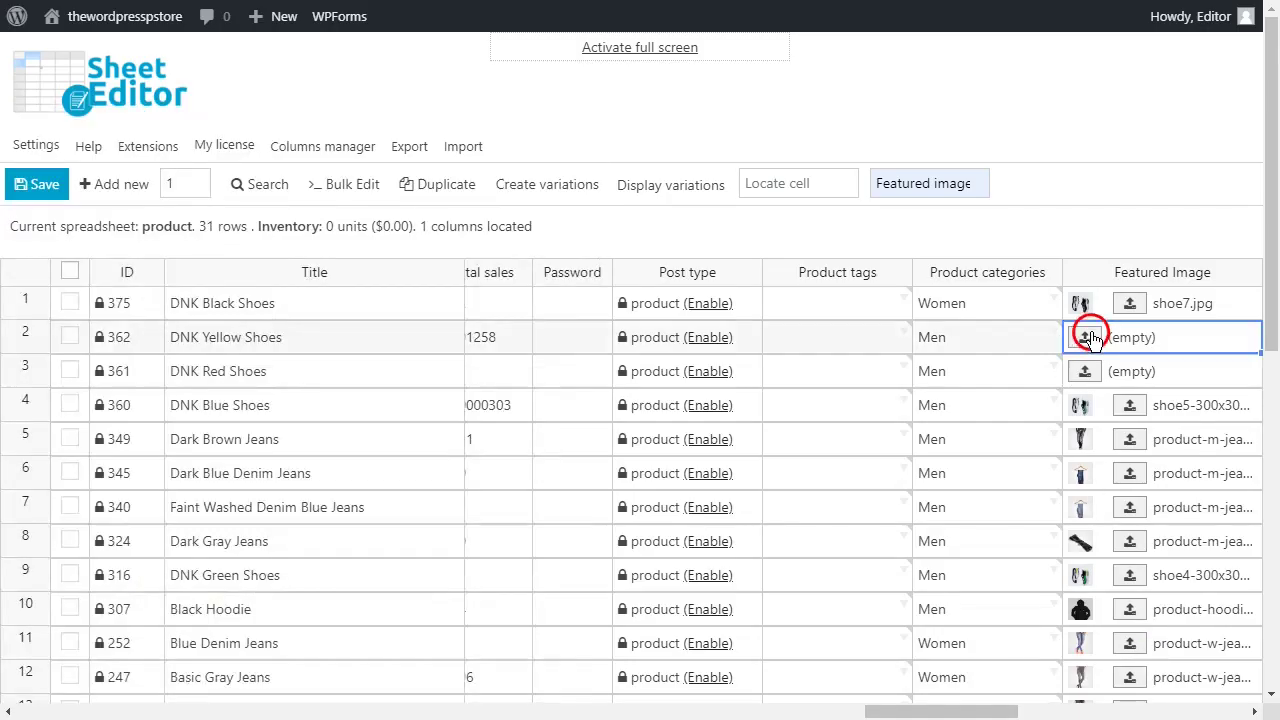
scroll(643, 400, down, 10)
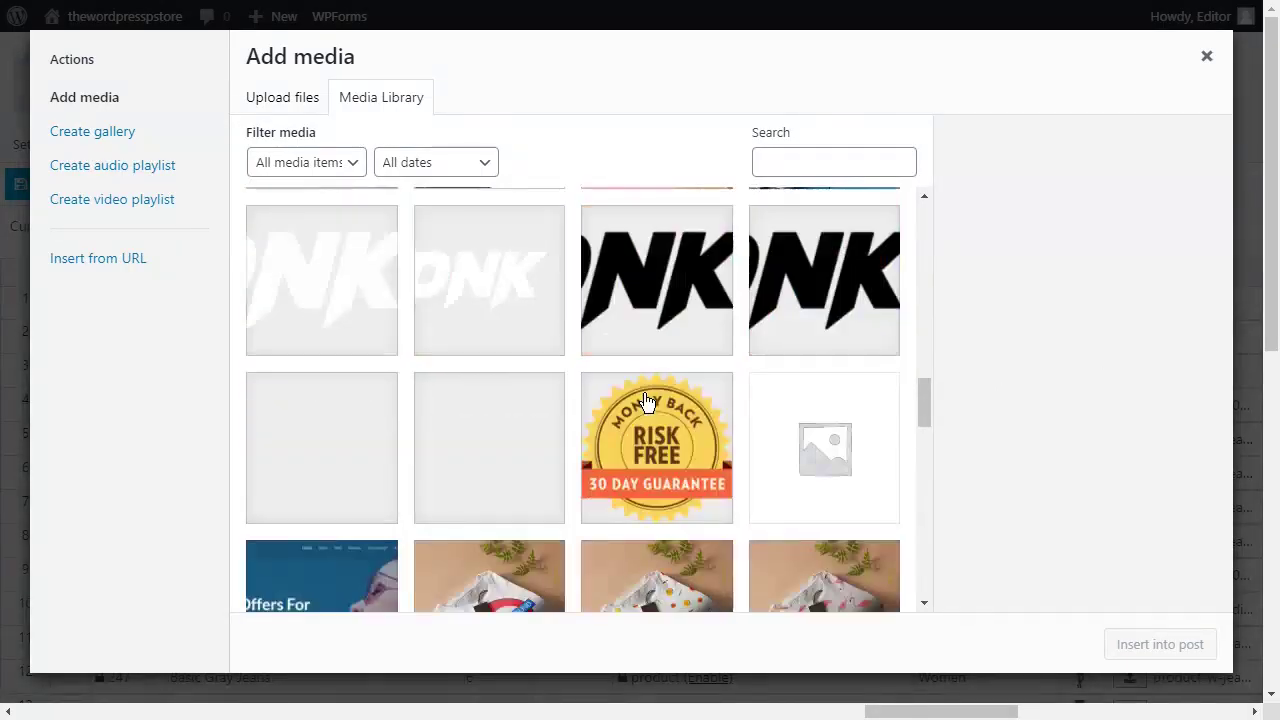
scroll(645, 400, down, 5)
click(528, 390)
click(1160, 644)
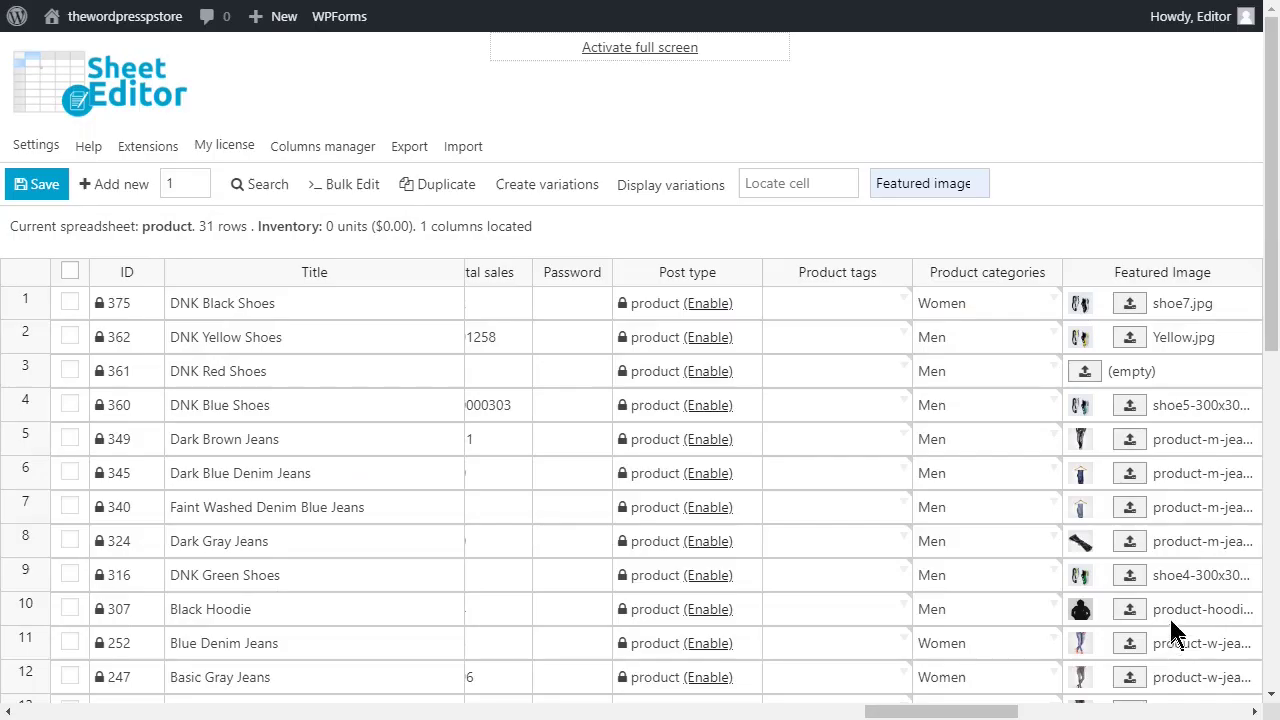
Step: Paste the shoe6 image URL into DNK Red Shoes' featured image cell and save
double_click(1166, 361)
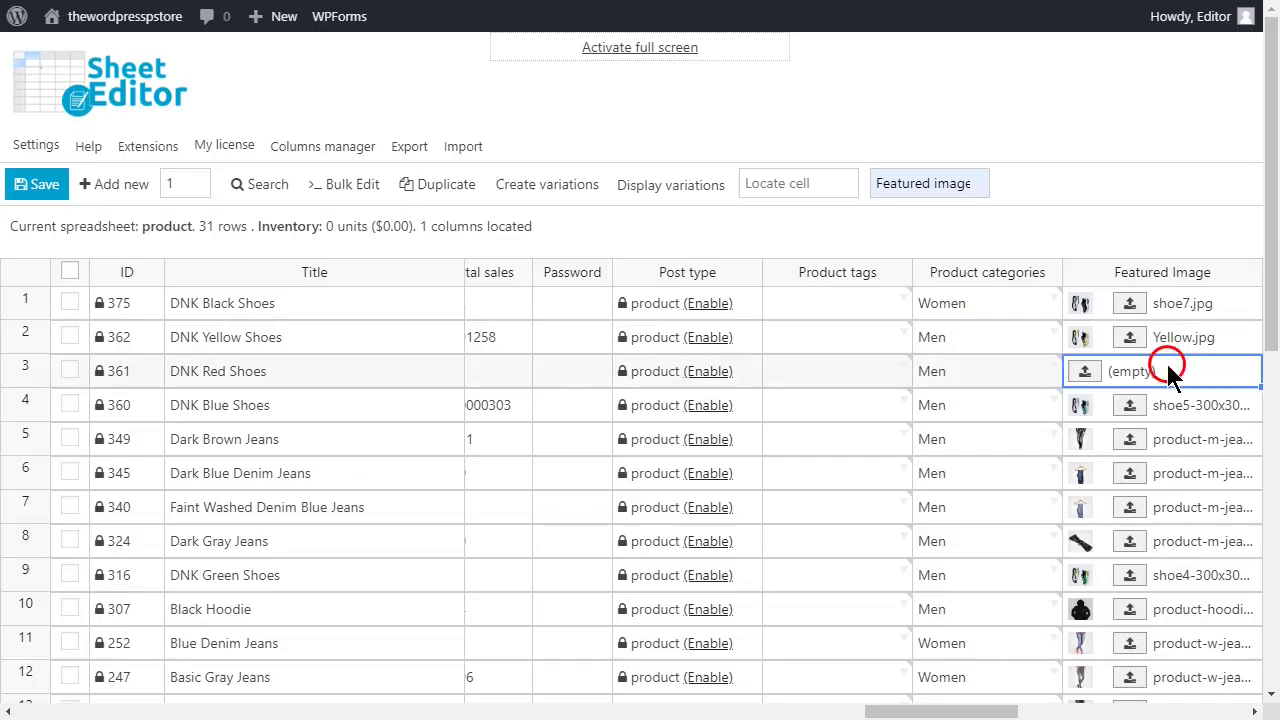
key(ctrl+v)
key(Return)
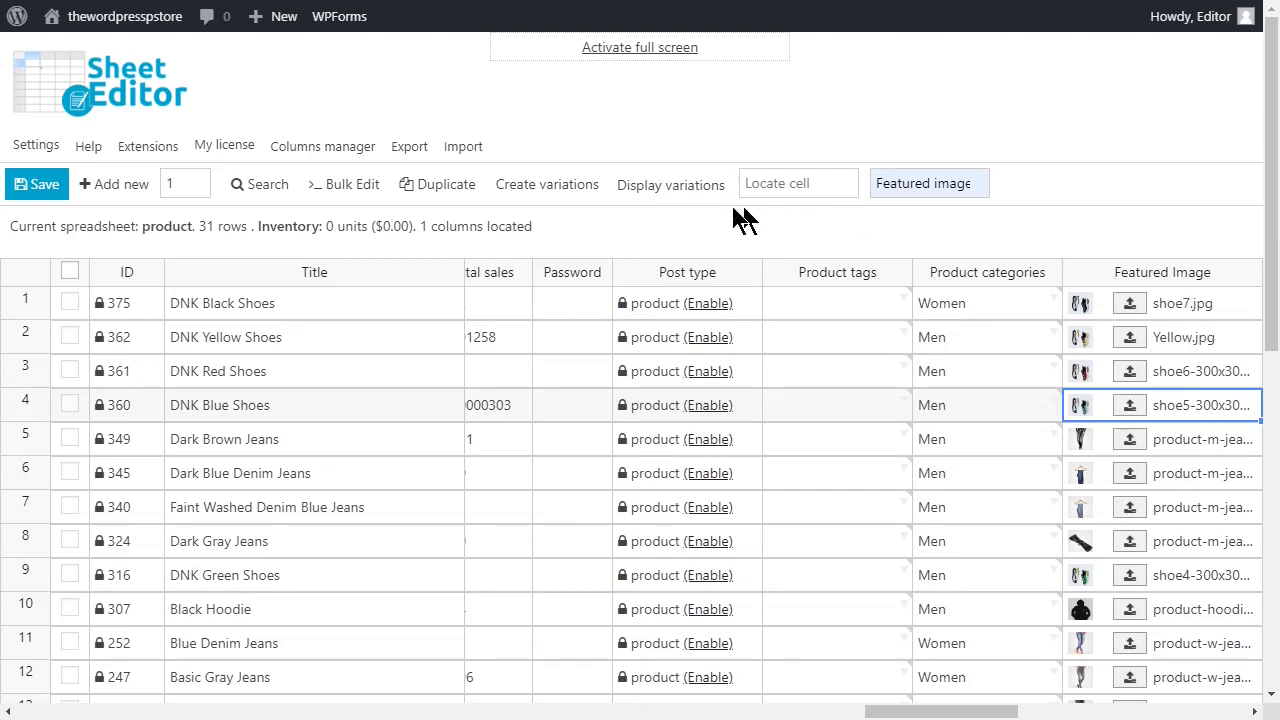
click(34, 184)
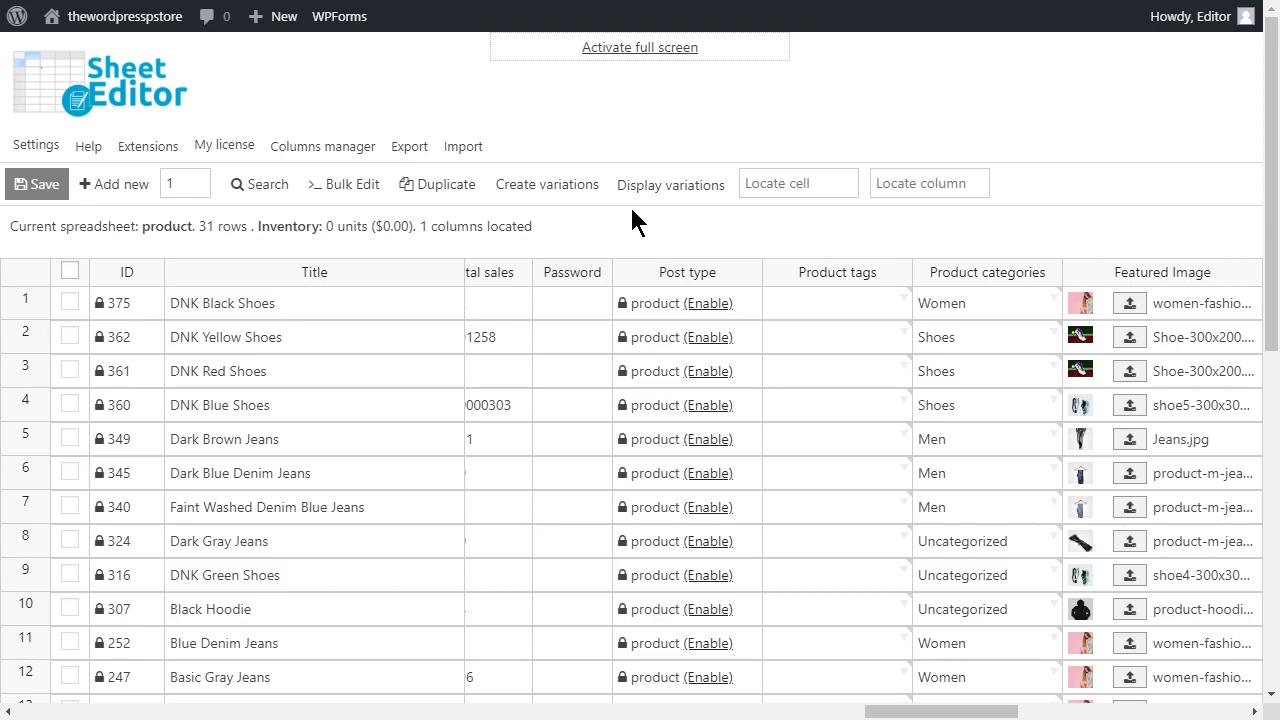
Step: Run a keyword search for Tshirt to show only the four T-shirt products
click(268, 182)
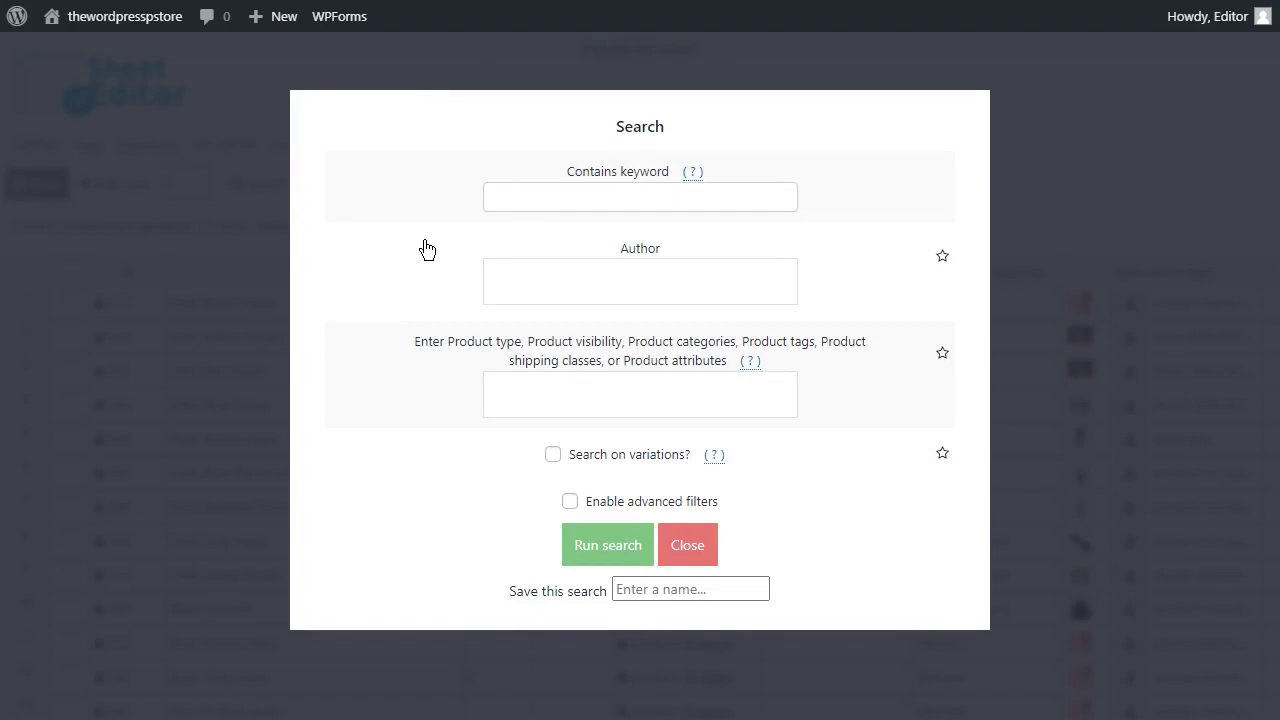
click(526, 190)
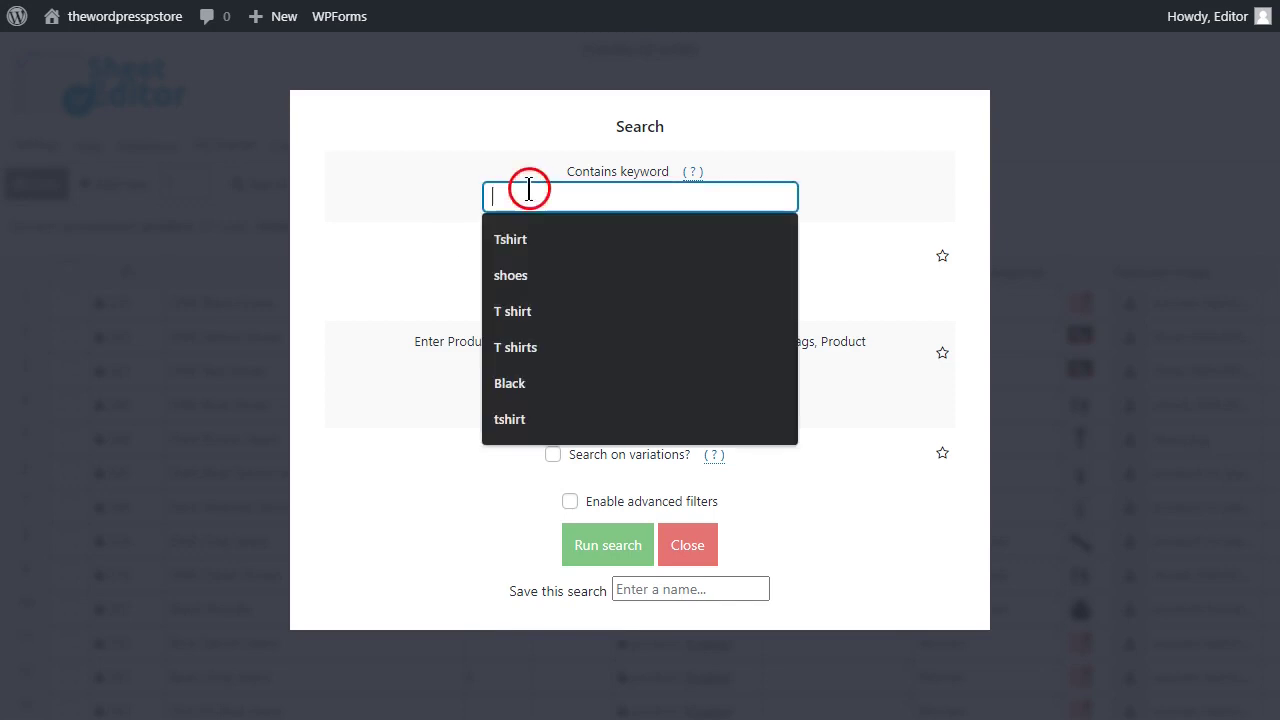
click(539, 252)
click(618, 552)
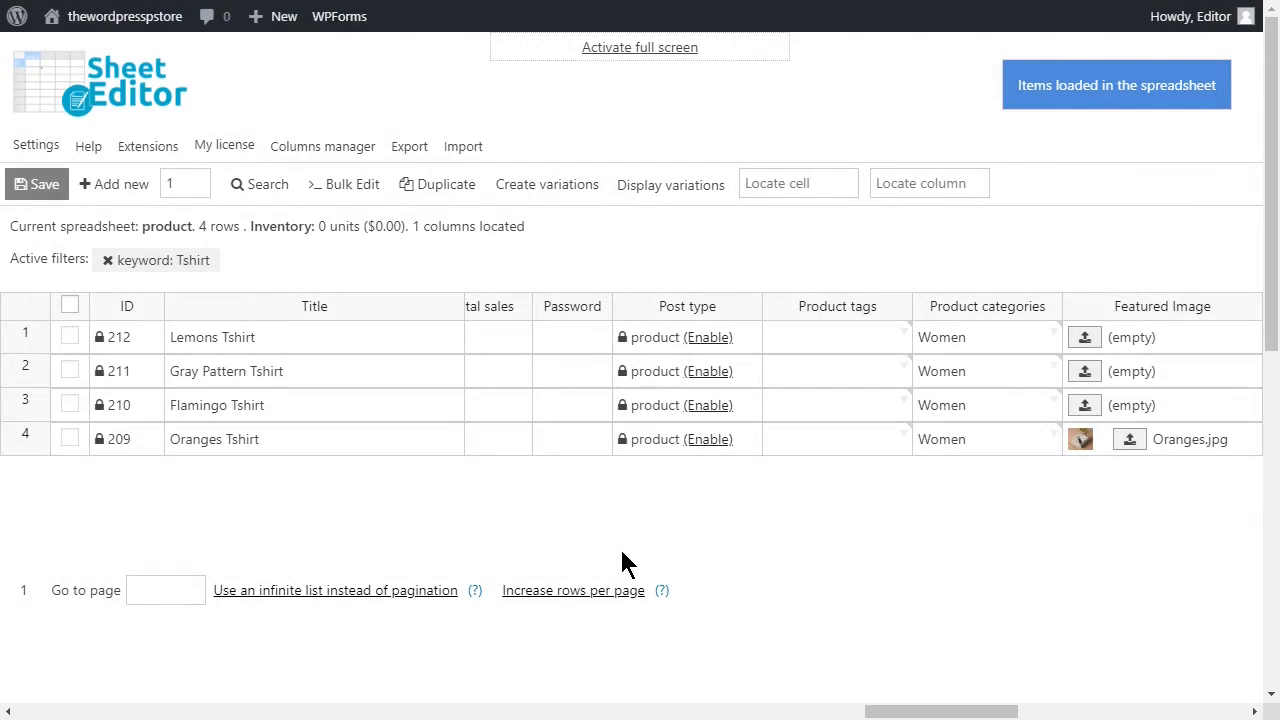
Step: Set Lemon.jpg from the media library as Lemons Tshirt's featured image
click(1084, 338)
scroll(905, 350, down, 2)
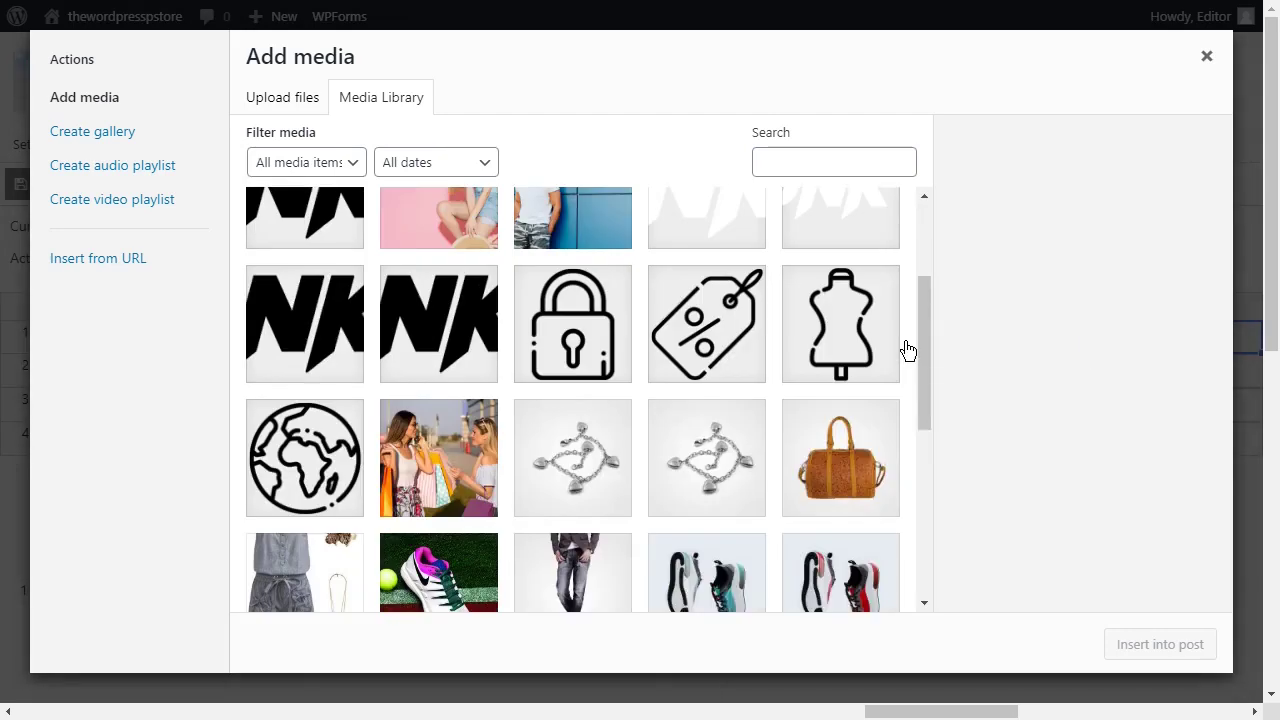
scroll(905, 350, down, 4)
click(572, 460)
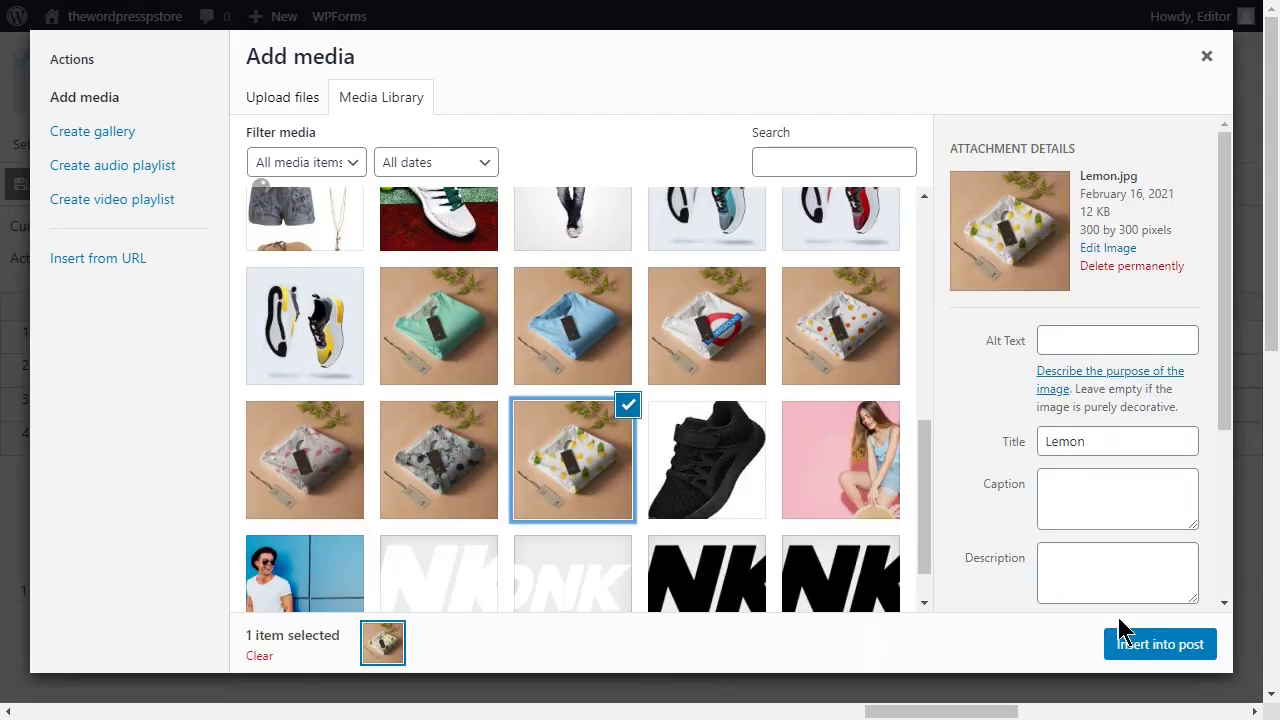
click(1155, 645)
Step: Set Grey.jpg as Gray Pattern Tshirt's featured image
click(1076, 374)
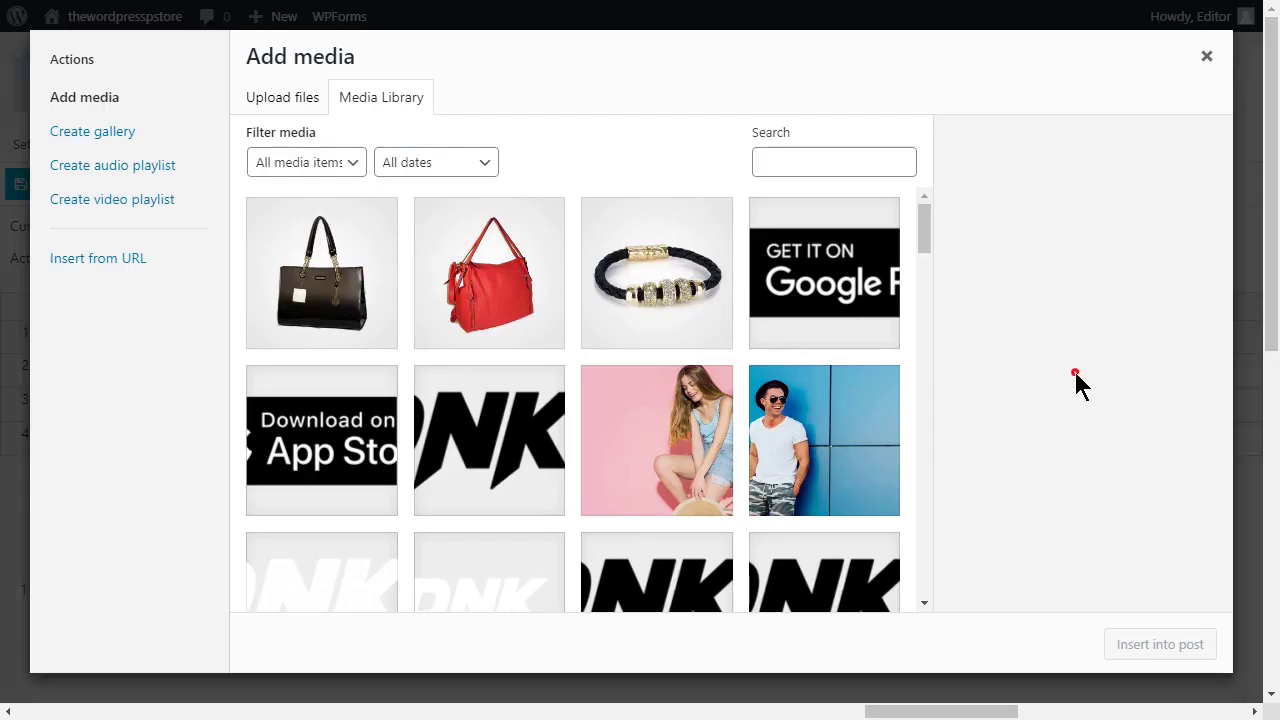
scroll(646, 388, down, 5)
click(803, 358)
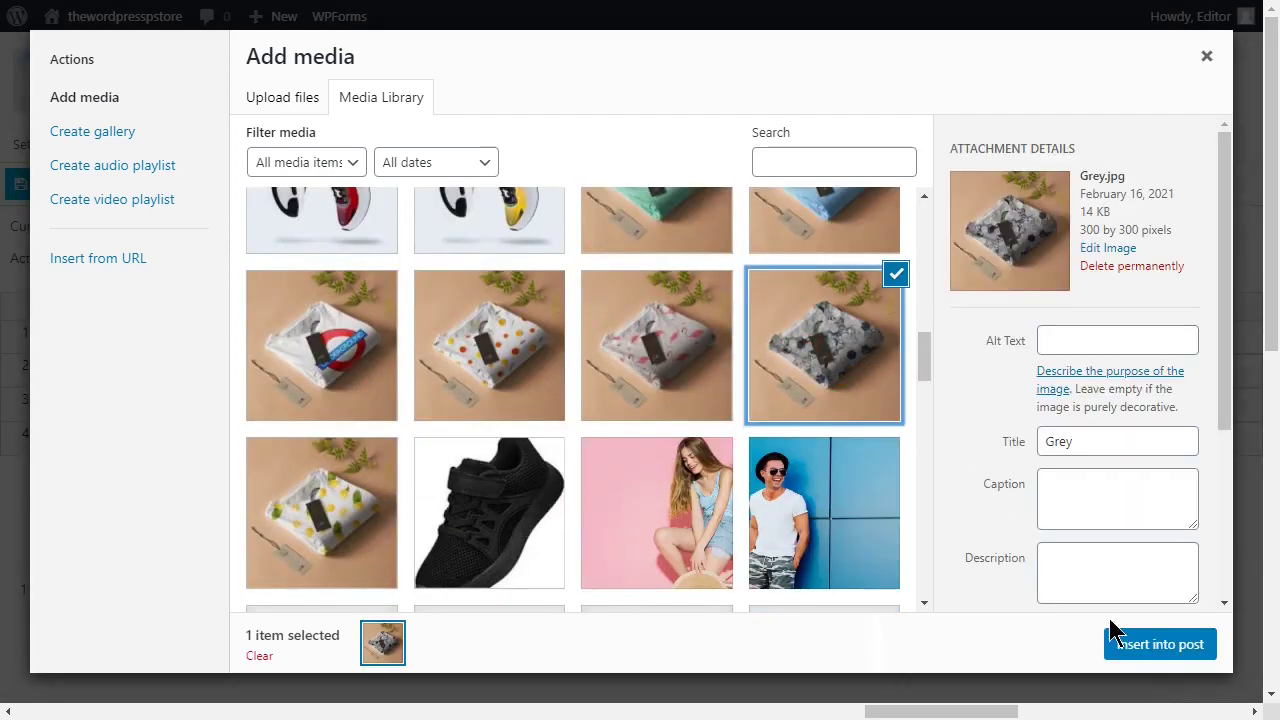
click(1145, 648)
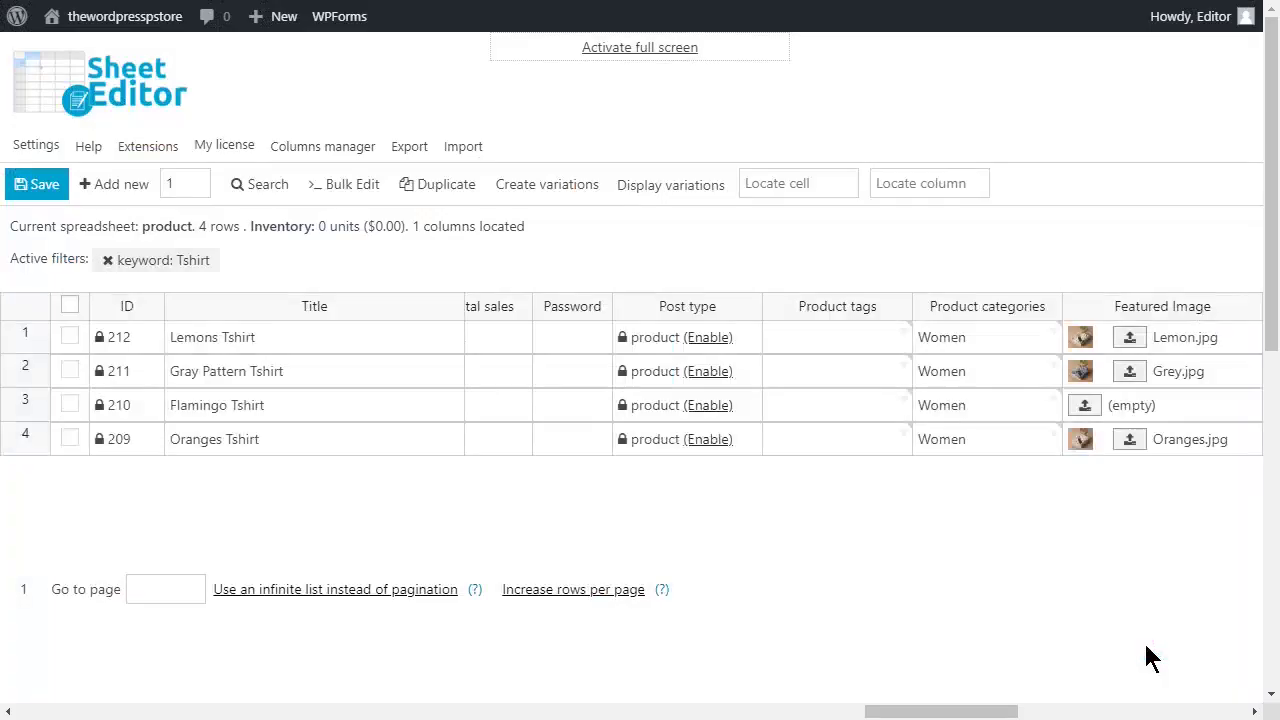
Step: Paste the flamingo.jpg image URL into Flamingo Tshirt's featured image cell and save
double_click(1138, 403)
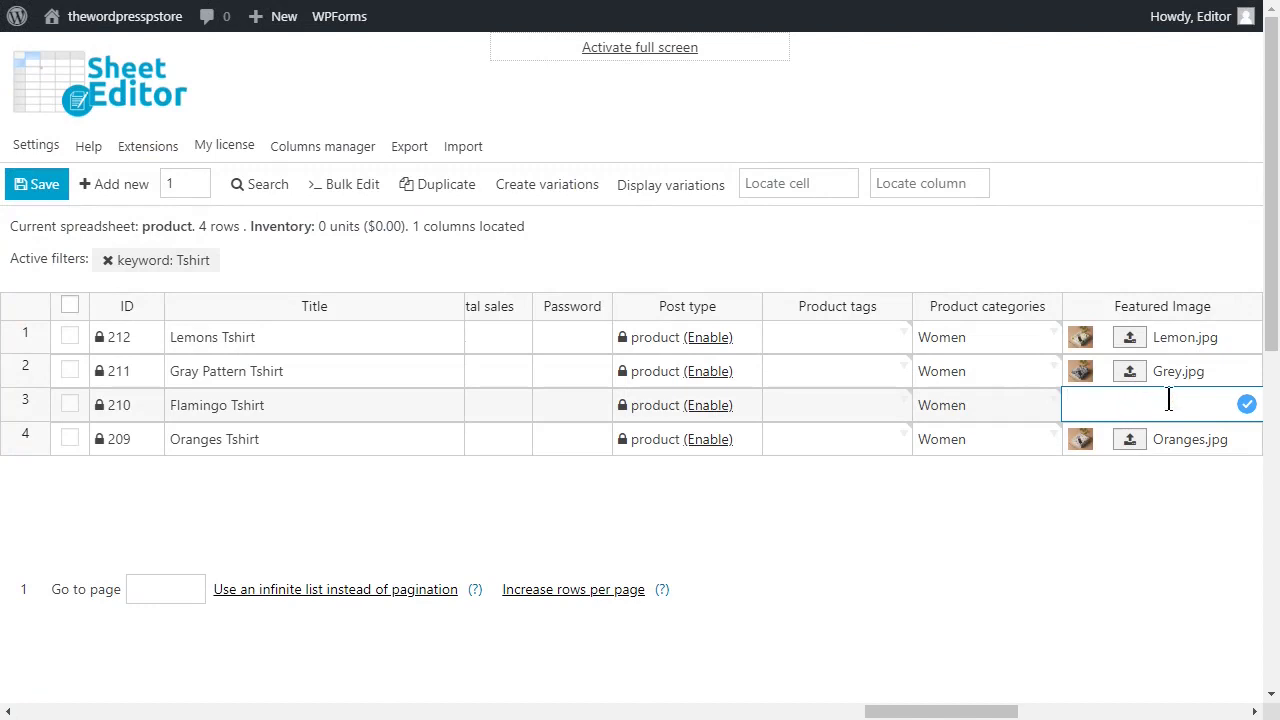
key(ctrl+v)
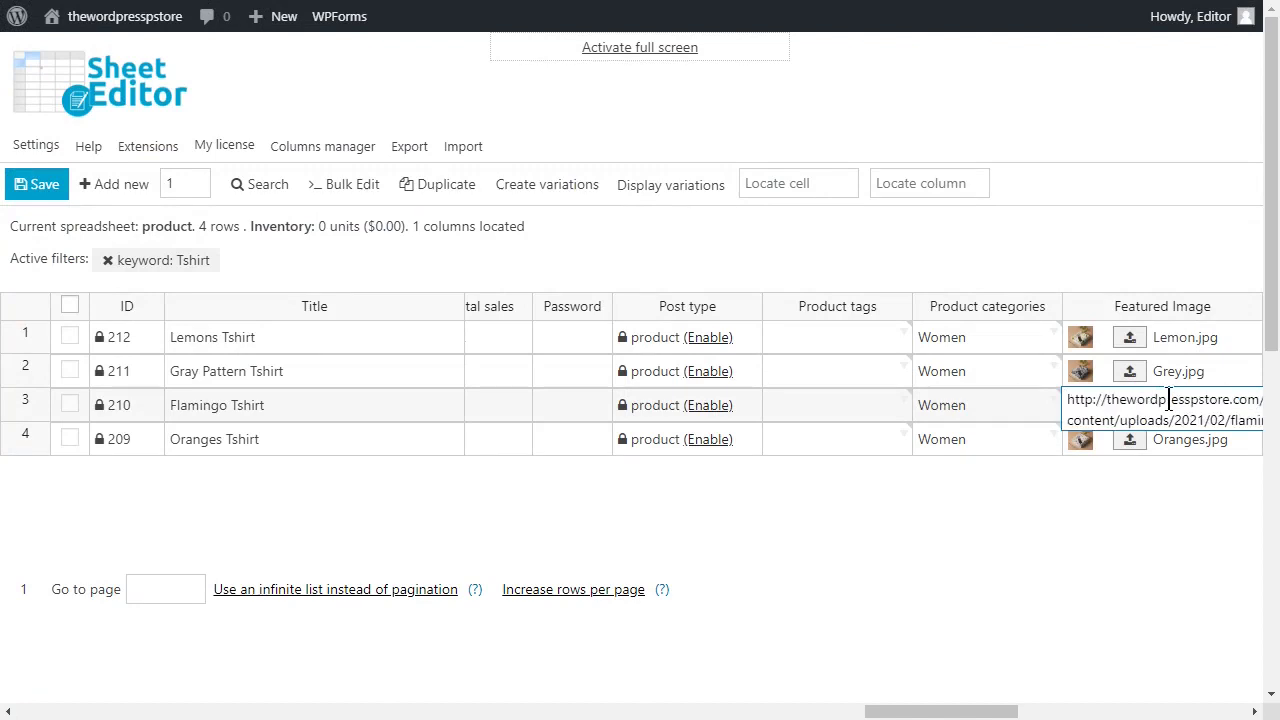
key(Return)
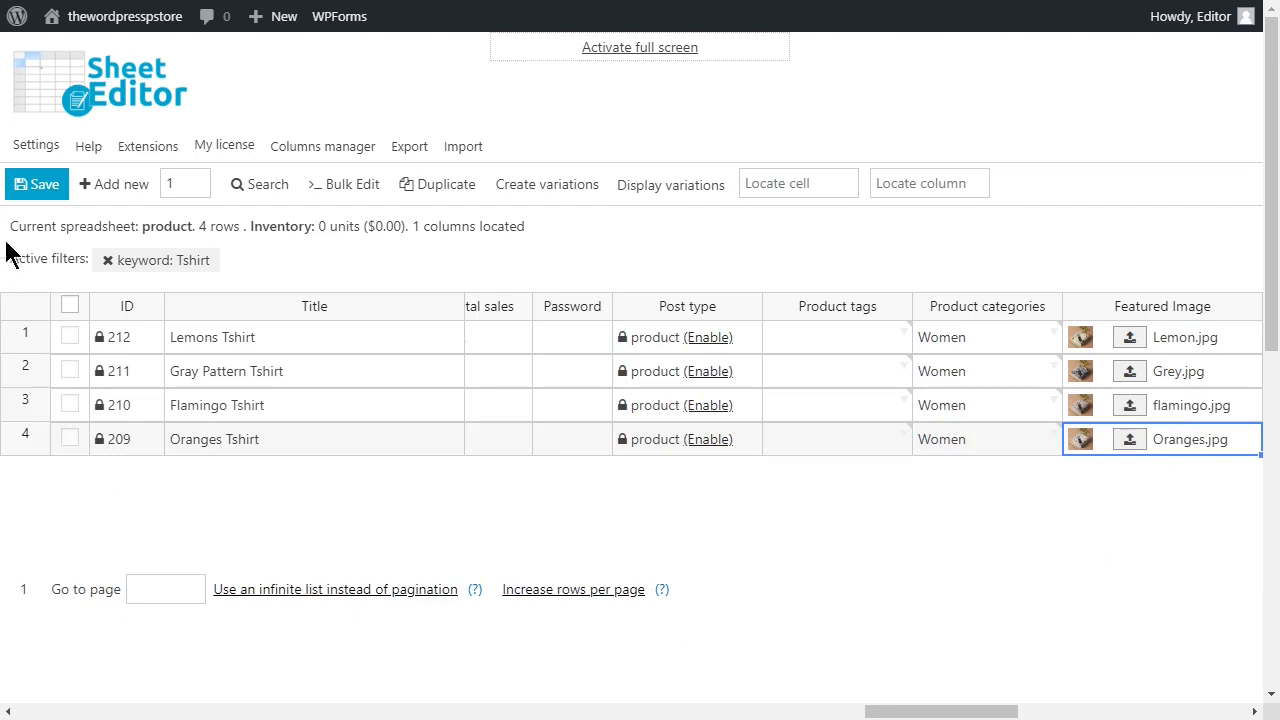
click(46, 190)
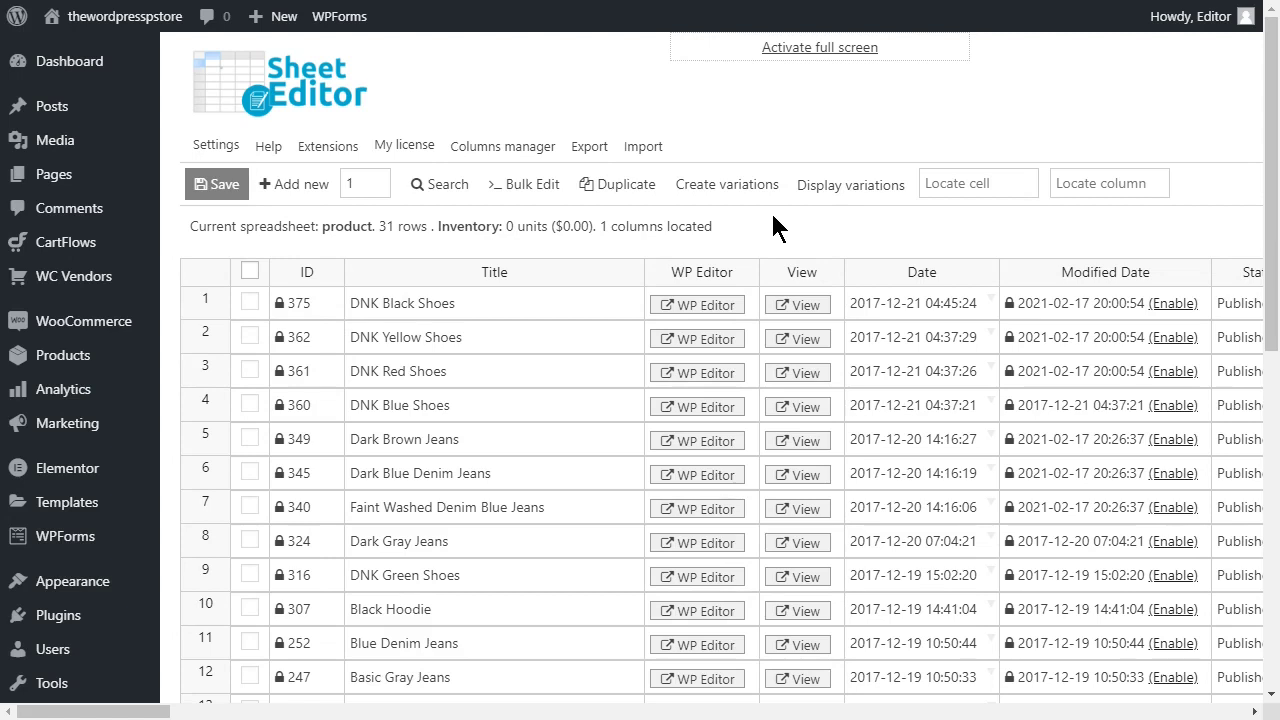
Step: Search by the Men product category so only the three jeans products remain
click(463, 183)
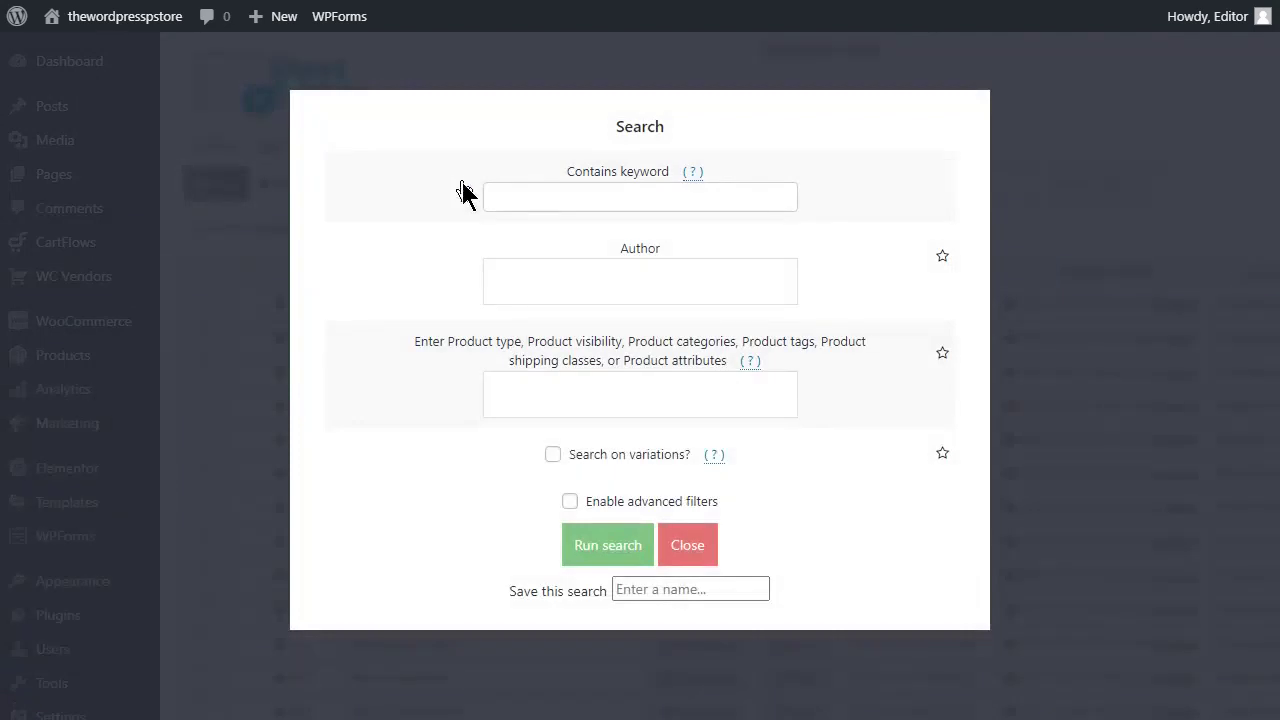
click(495, 392)
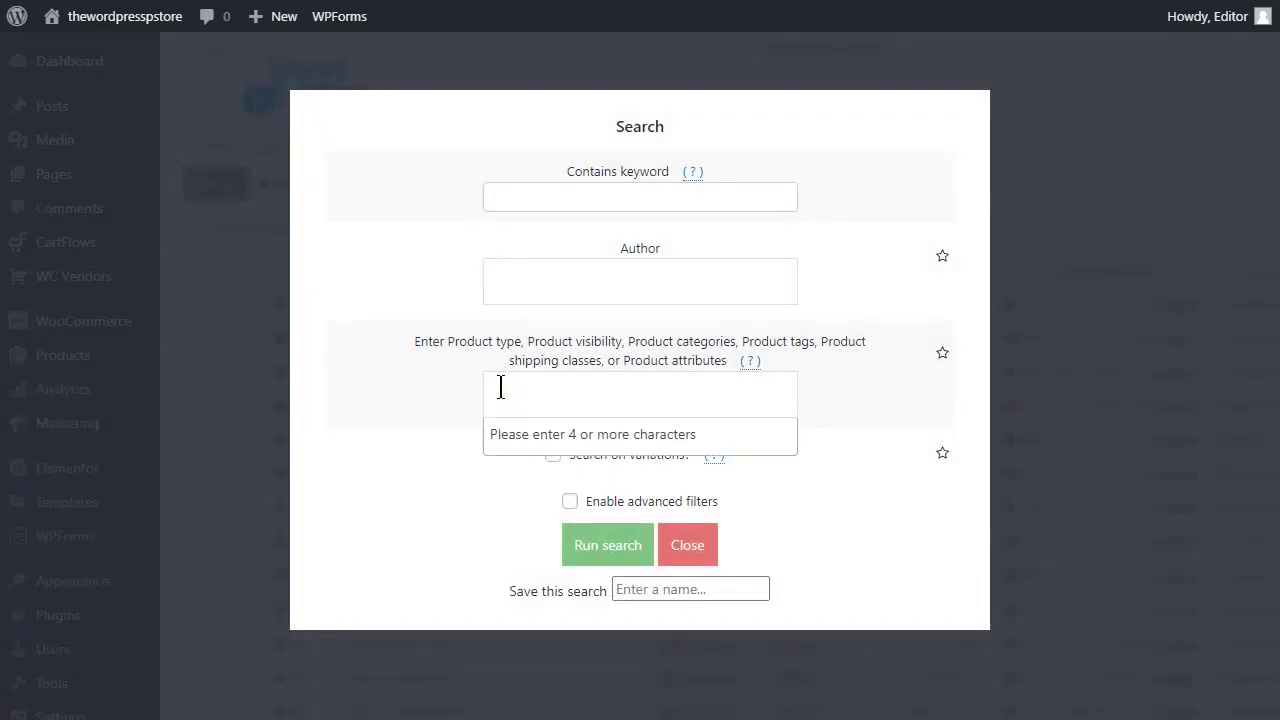
text(Msen)
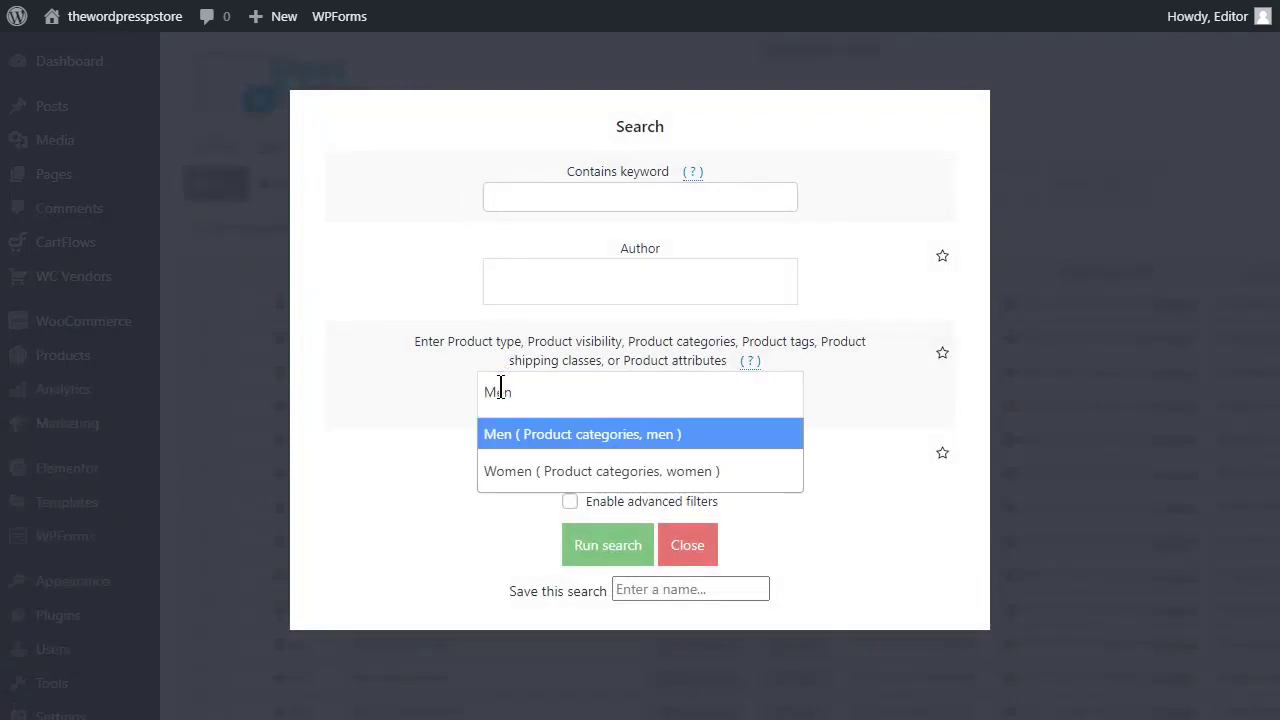
click(558, 436)
click(620, 545)
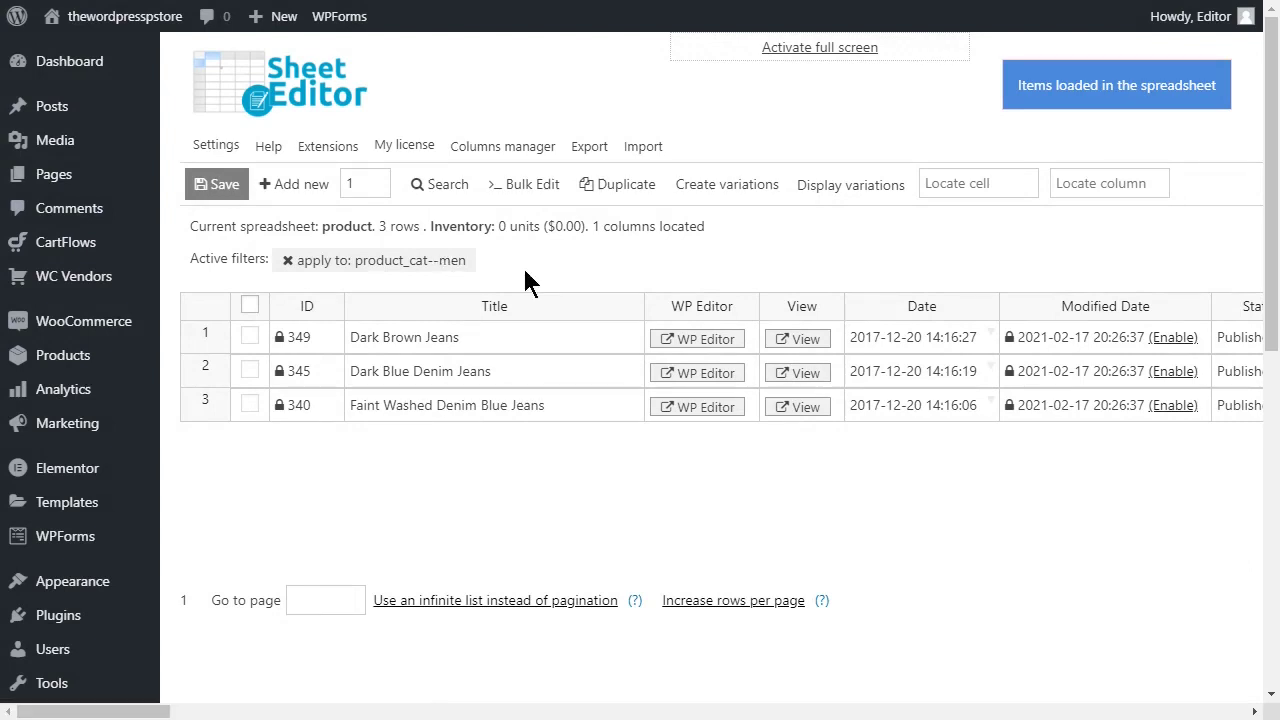
click(1080, 192)
Step: Jump to the Featured image column and give Dark Brown Jeans a jeans photo
click(1119, 232)
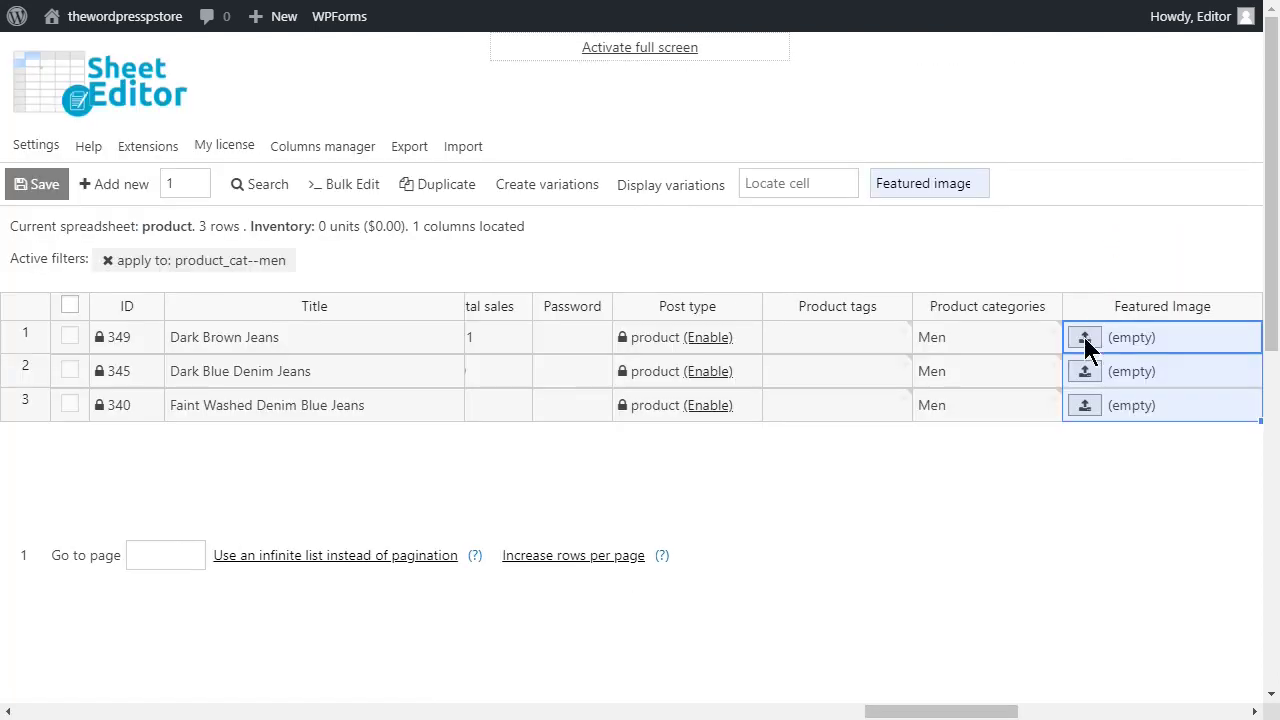
click(1085, 340)
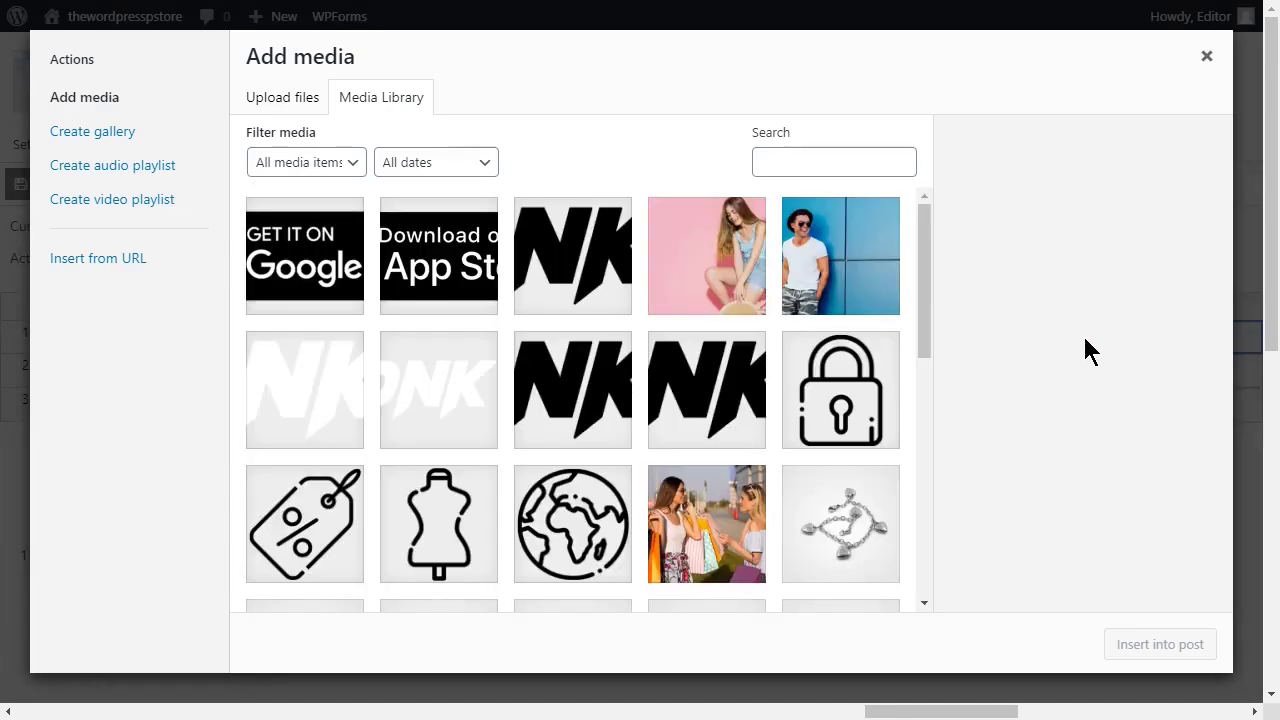
scroll(766, 457, down, 3)
click(583, 512)
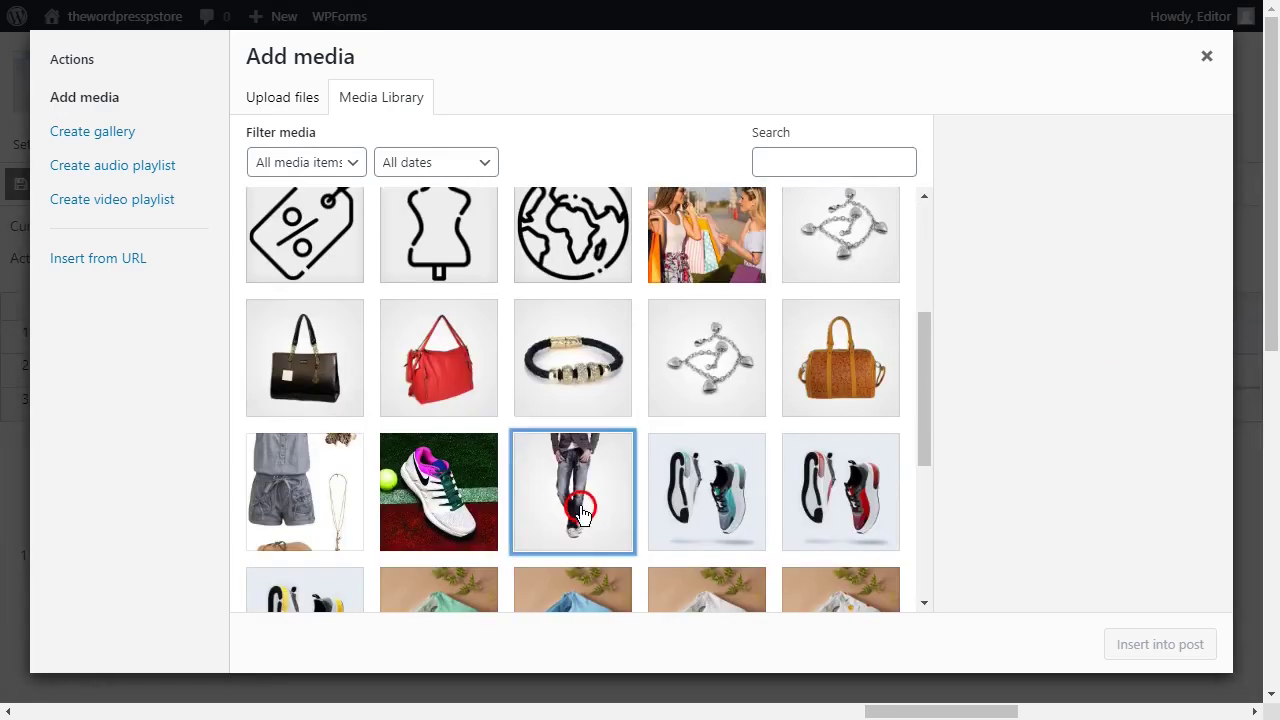
click(1140, 645)
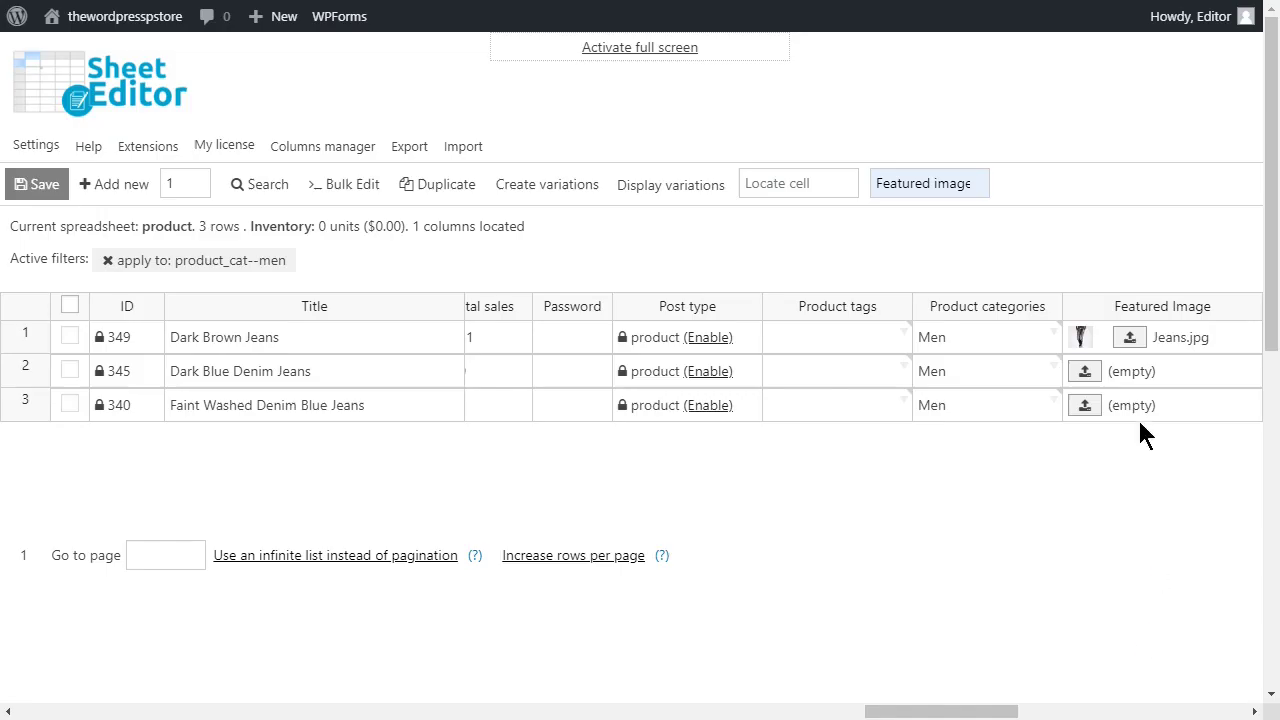
Step: Insert the dark jeans photo as Dark Blue Denim Jeans' featured image
click(1091, 378)
scroll(714, 457, down, 10)
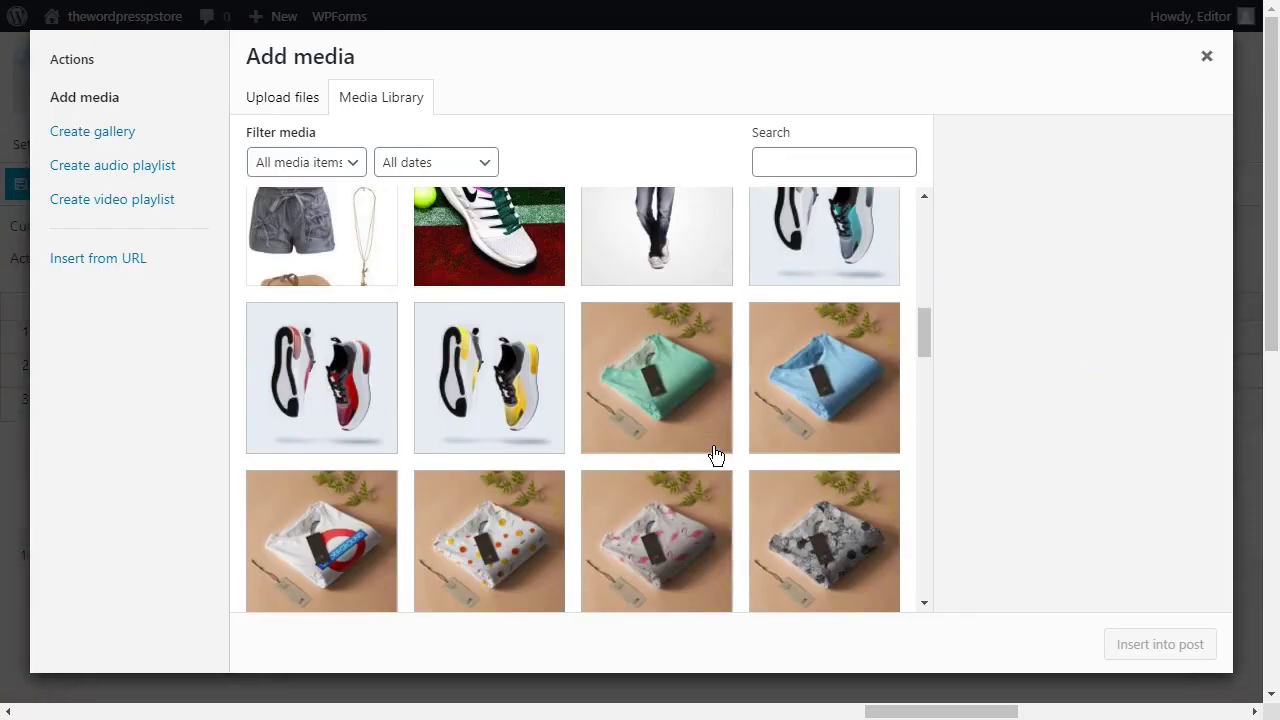
scroll(716, 456, down, 15)
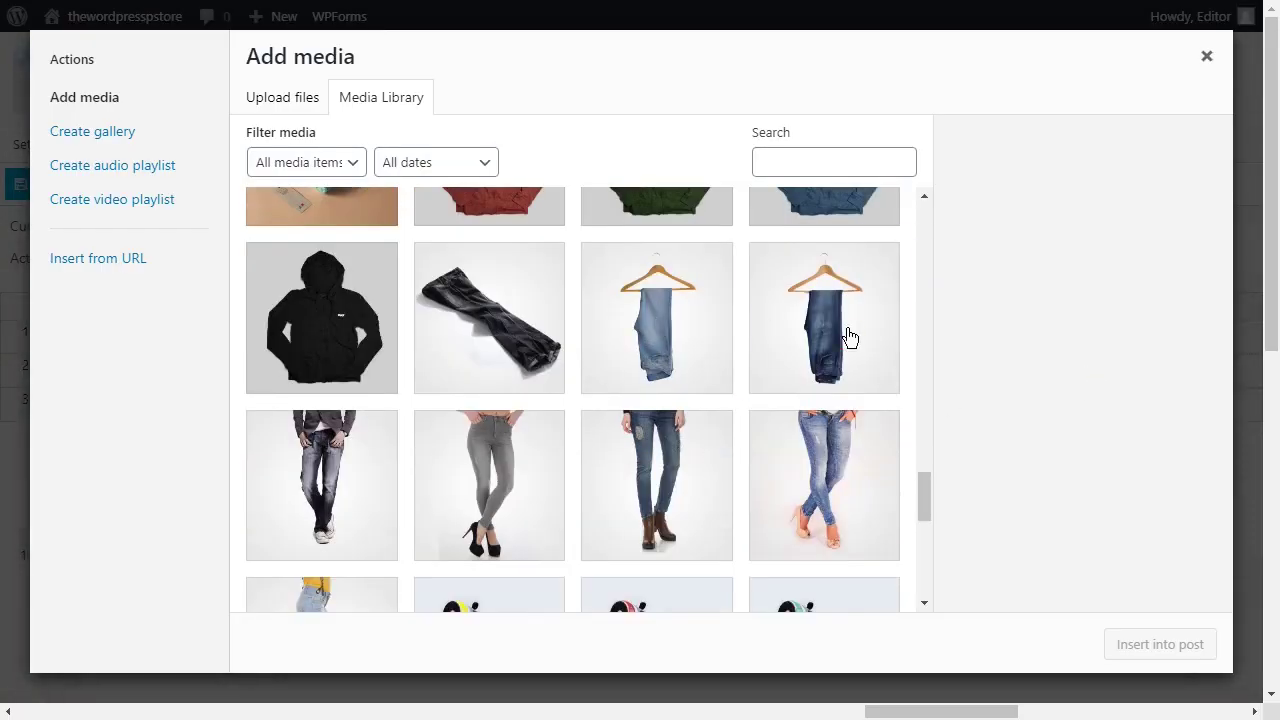
click(849, 337)
click(1150, 644)
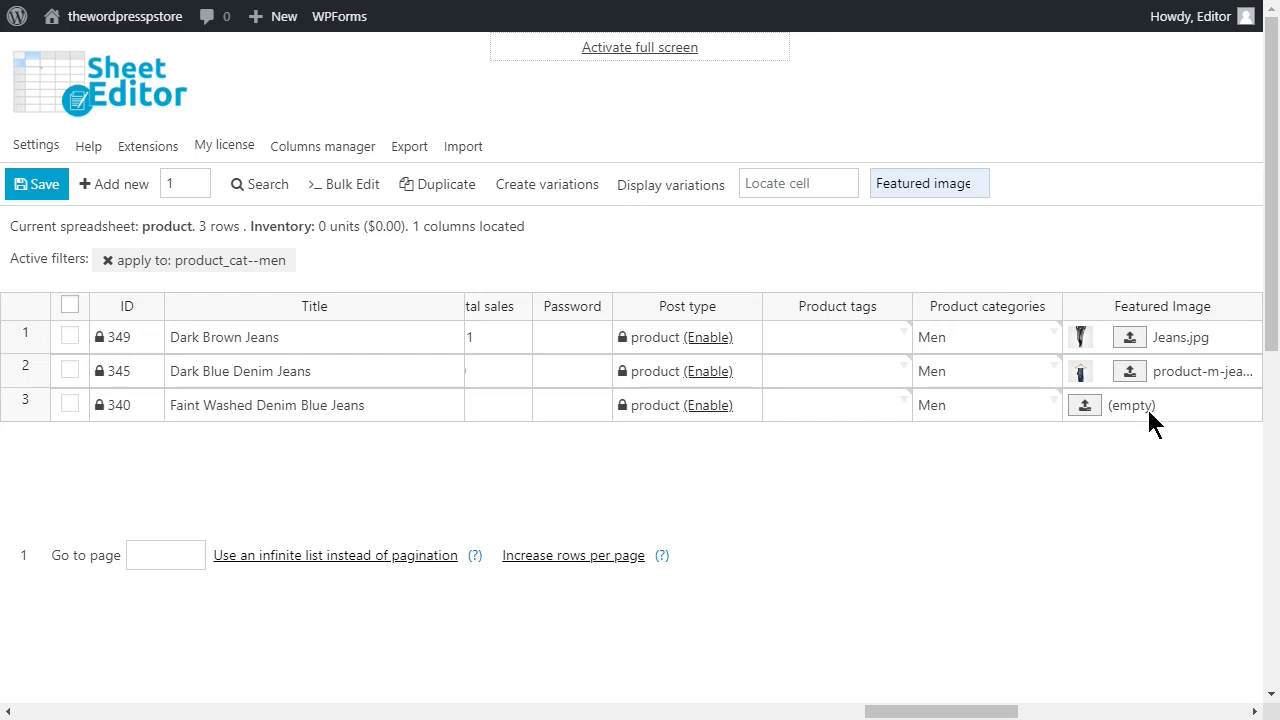
Step: Paste an image URL into Faint Washed Denim Blue Jeans' featured image cell and save
double_click(1146, 406)
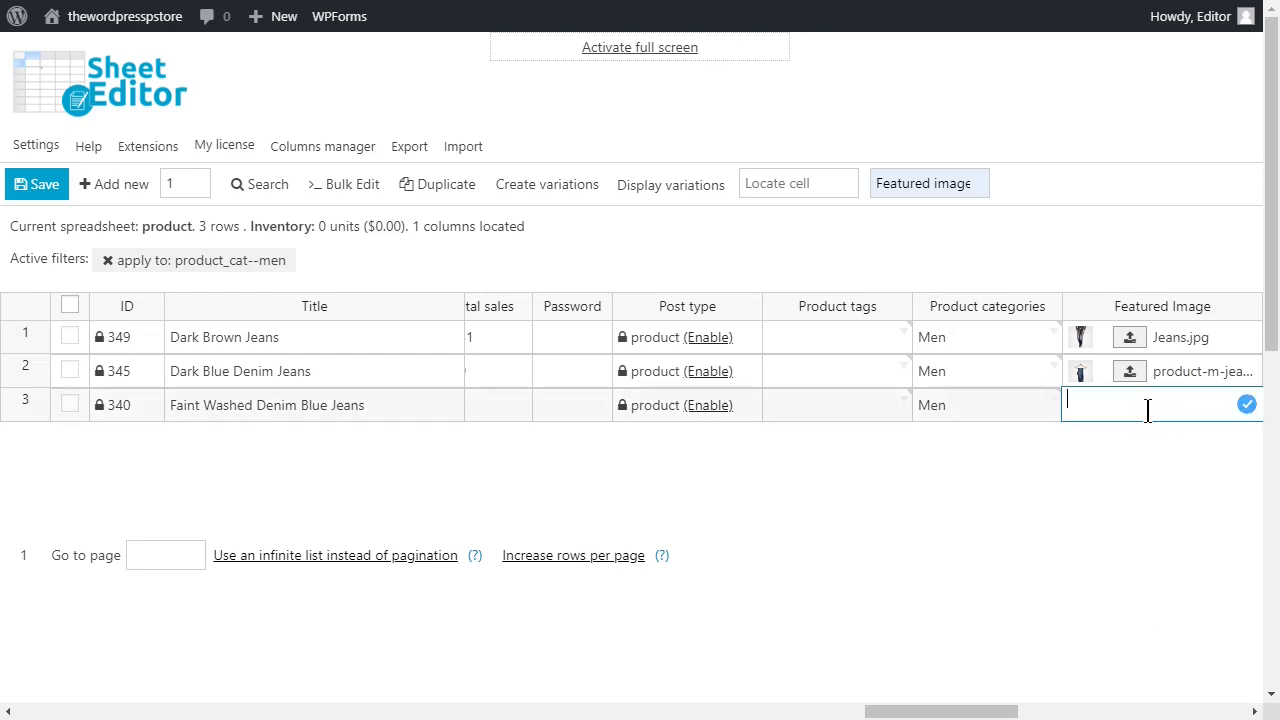
key(ctrl+v)
key(Return)
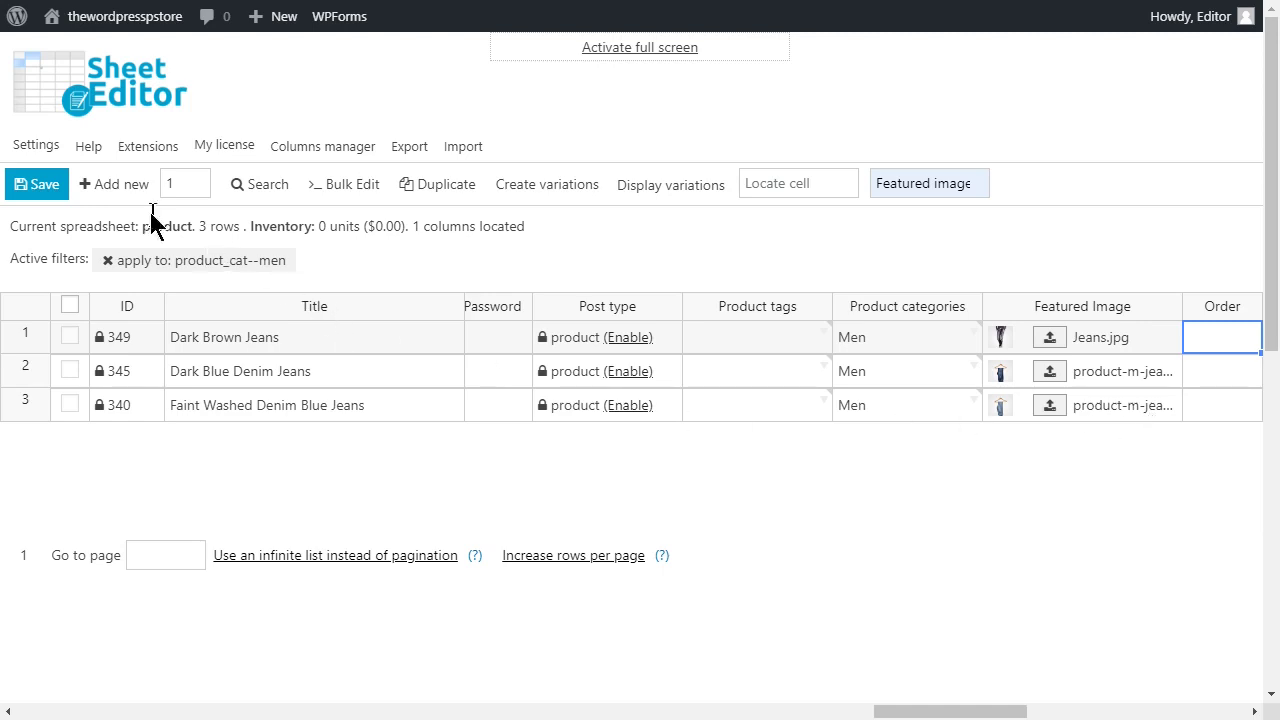
click(44, 184)
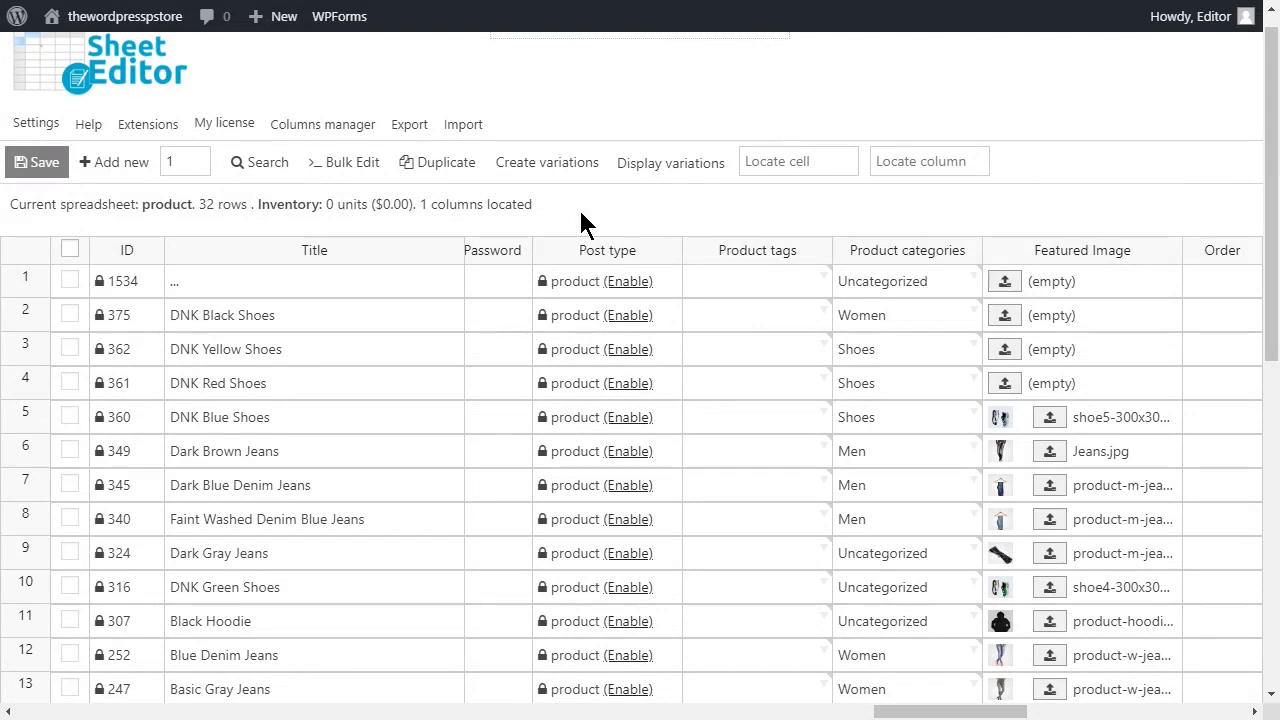
Step: Set Bulk Edit to update searched rows and run a search for the keyword shoes
click(370, 162)
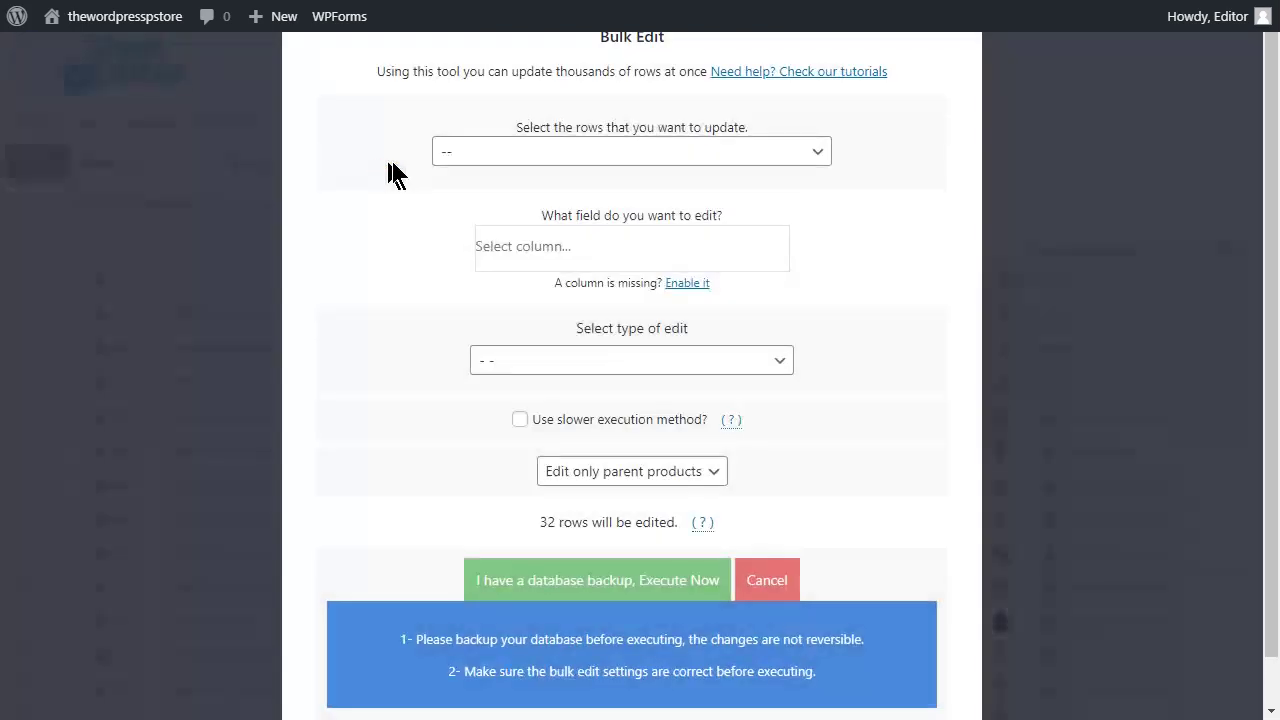
click(482, 156)
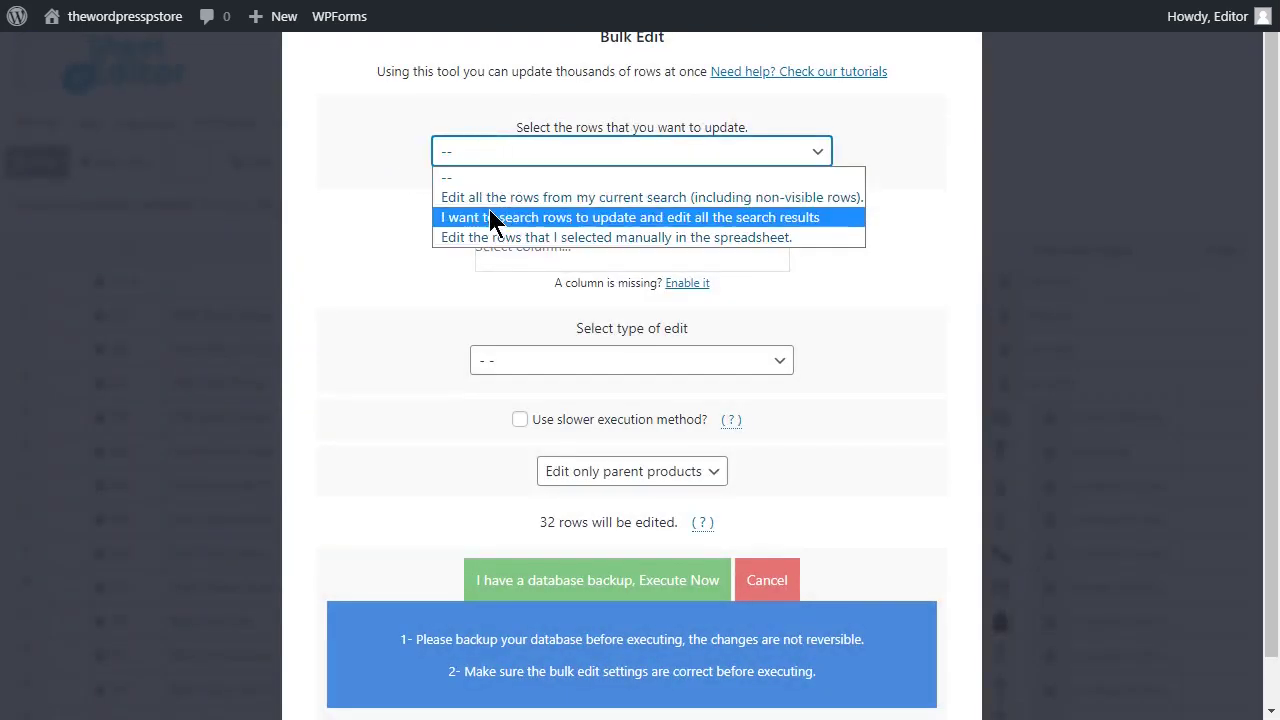
click(488, 217)
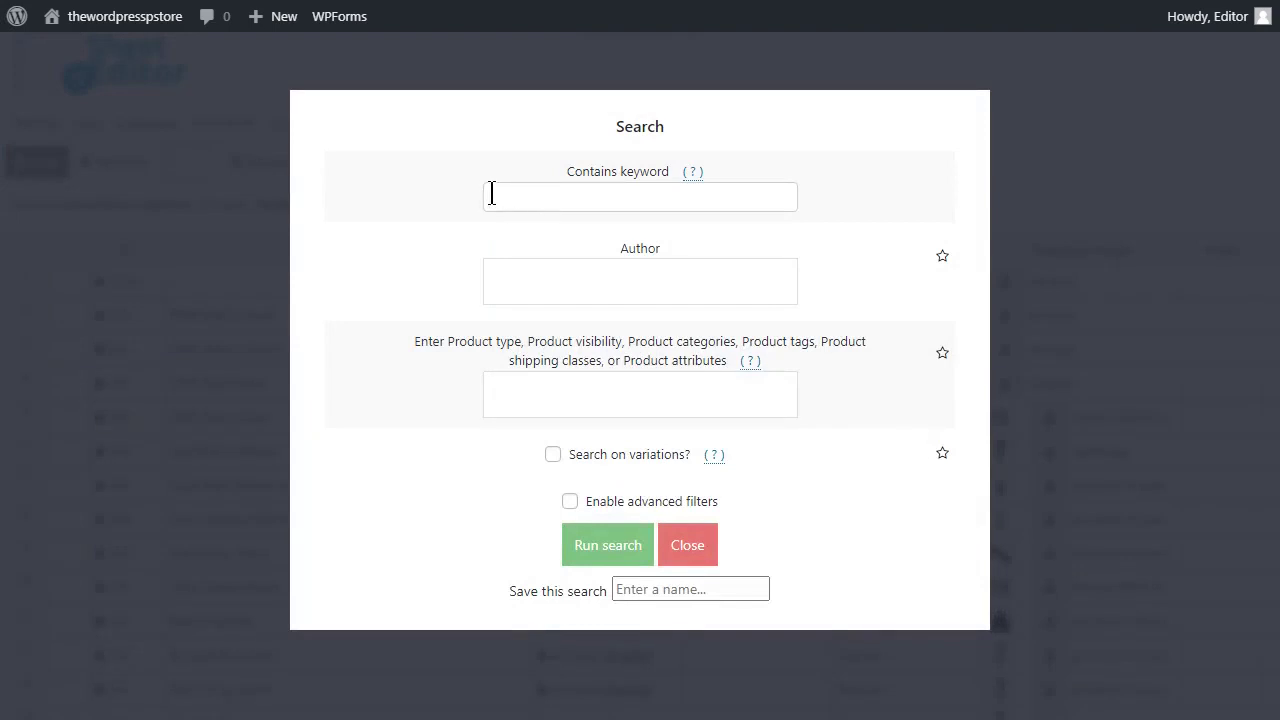
click(491, 194)
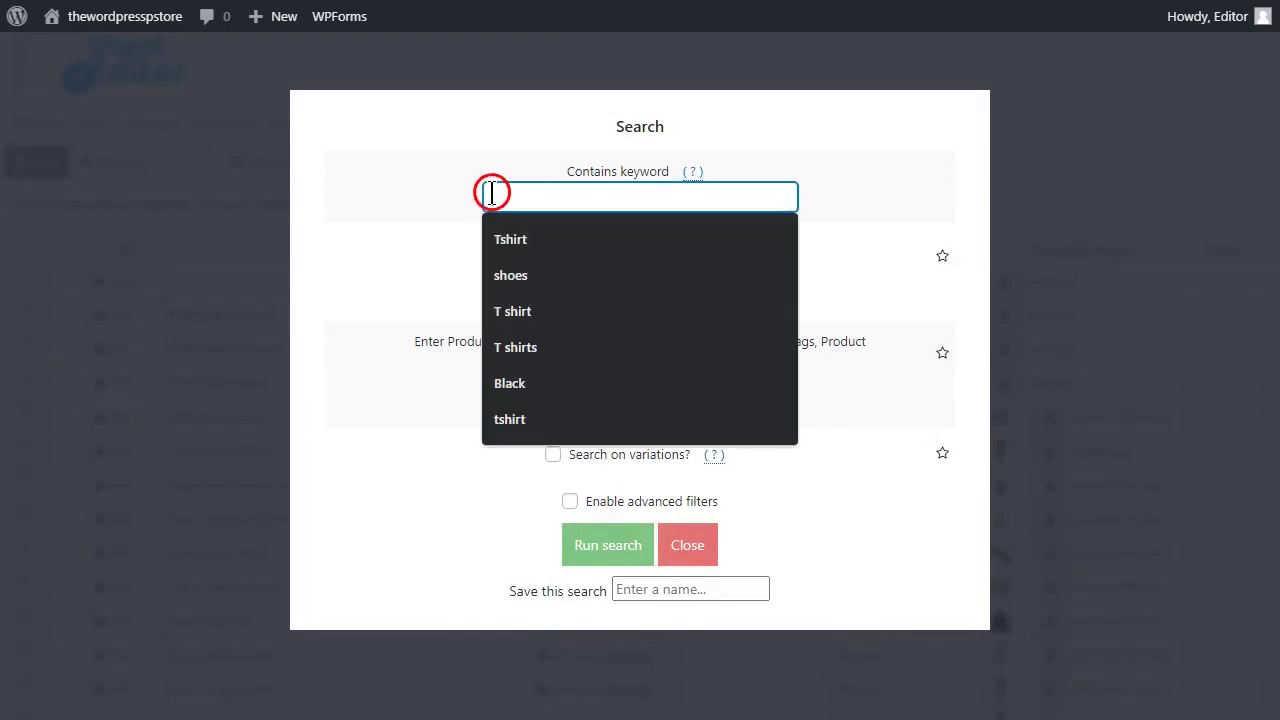
click(545, 280)
click(593, 545)
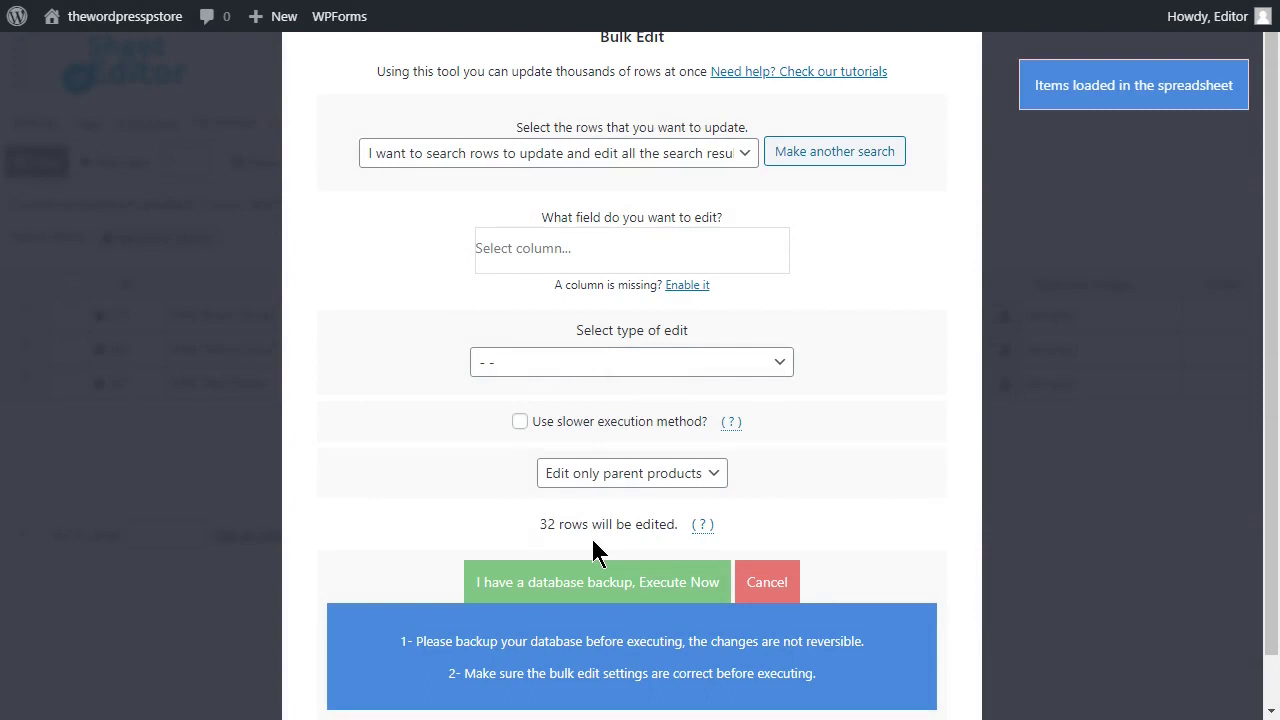
Step: Choose the Featured Image field with a Set value edit in Bulk Edit
click(709, 252)
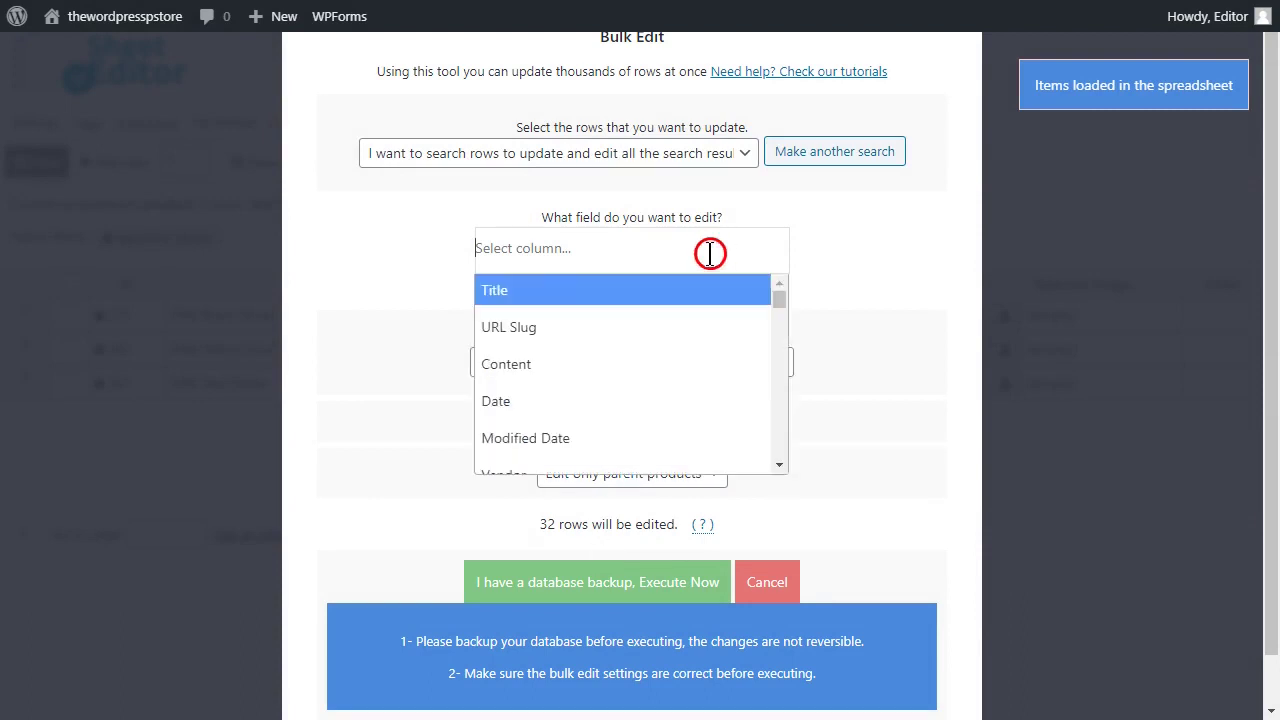
text(fe)
click(680, 300)
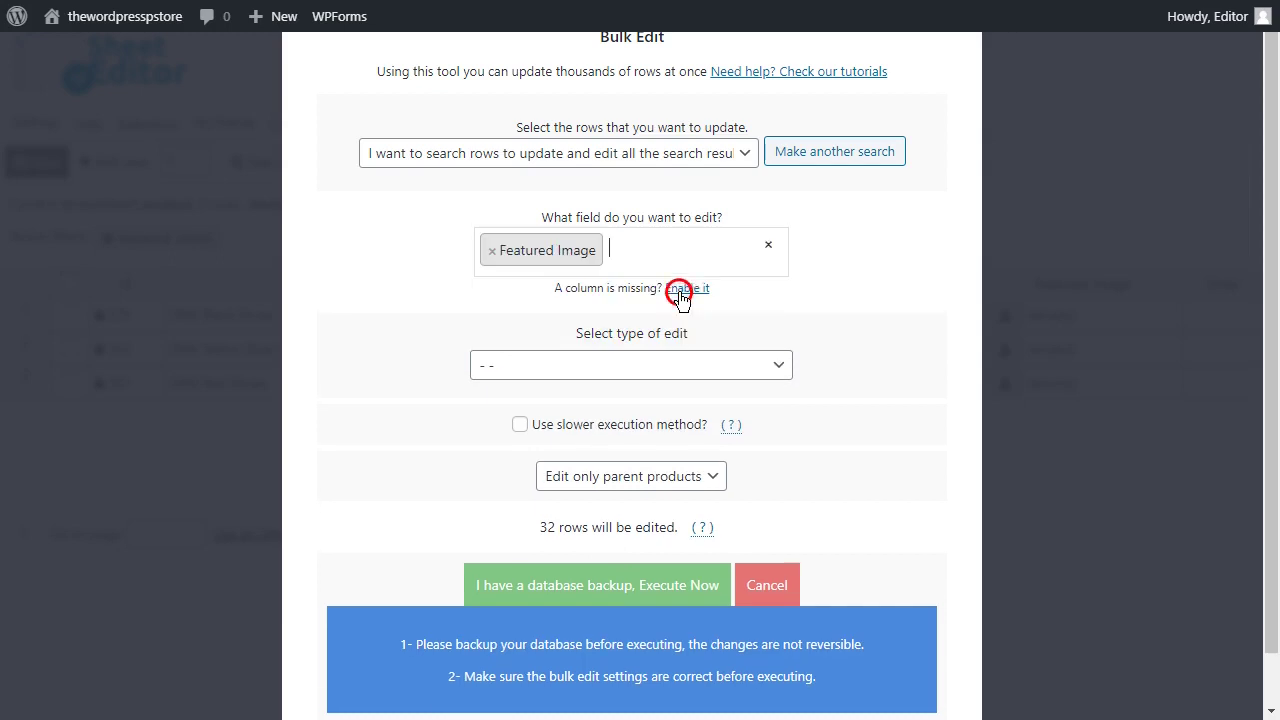
click(676, 365)
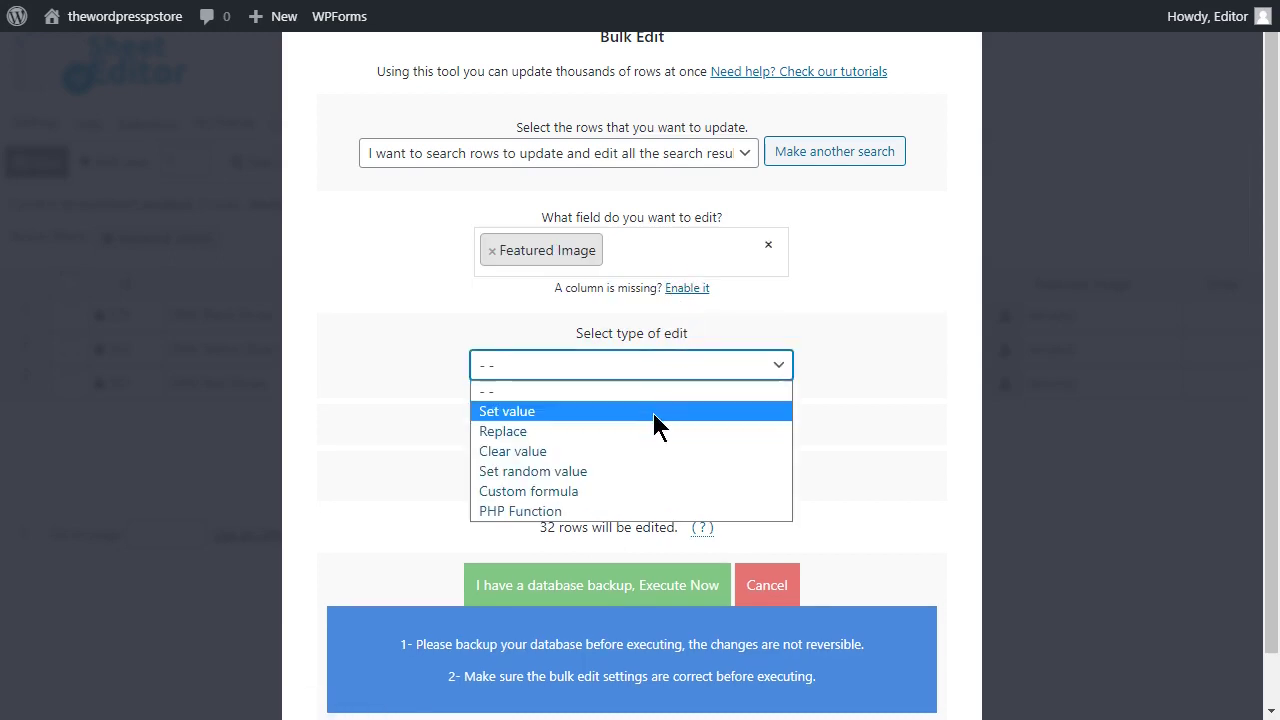
click(653, 412)
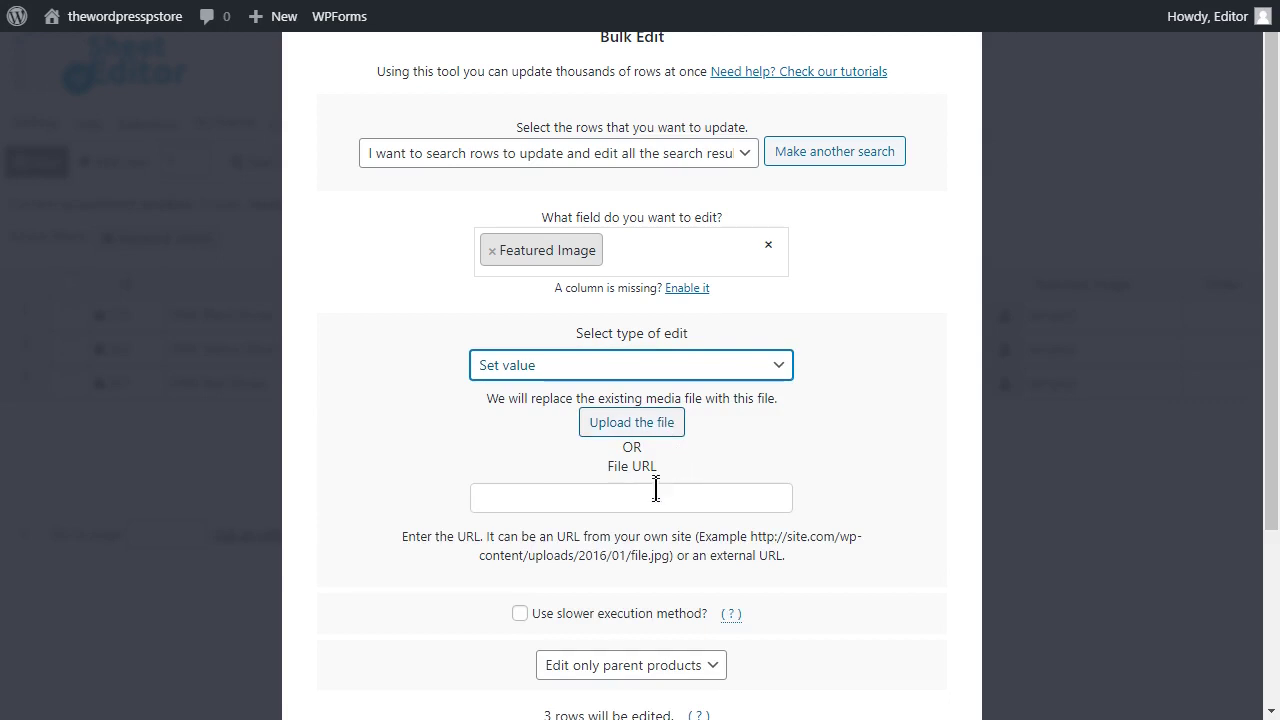
Step: Apply the tennis-shoe photo to all three DNK shoes products and close the results
click(659, 423)
scroll(660, 429, down, 5)
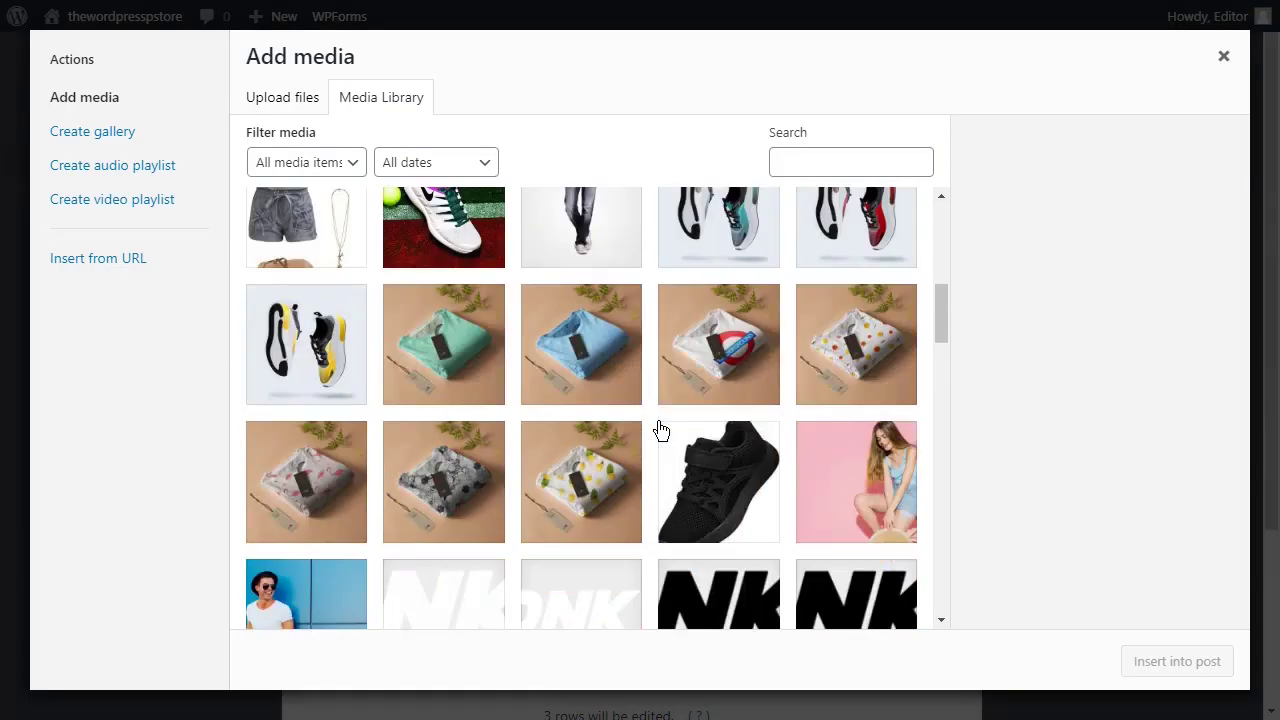
scroll(660, 429, down, 1)
scroll(651, 400, up, 2)
click(492, 330)
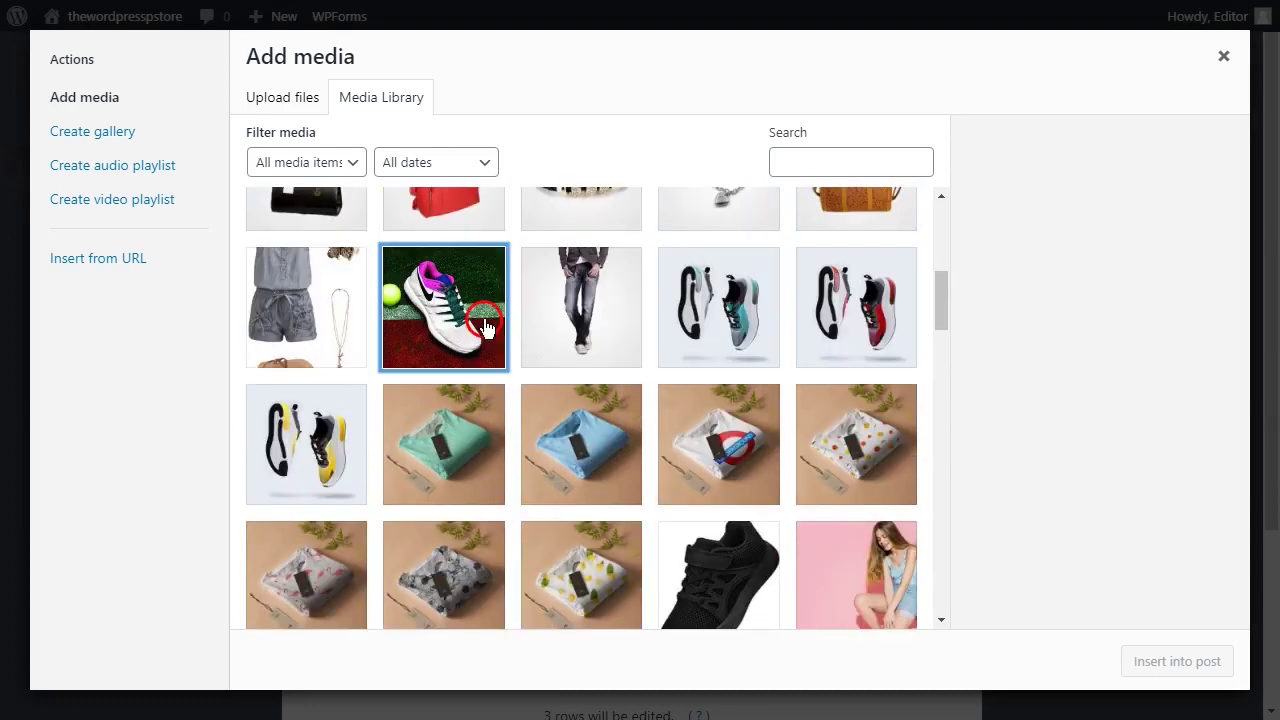
click(1148, 662)
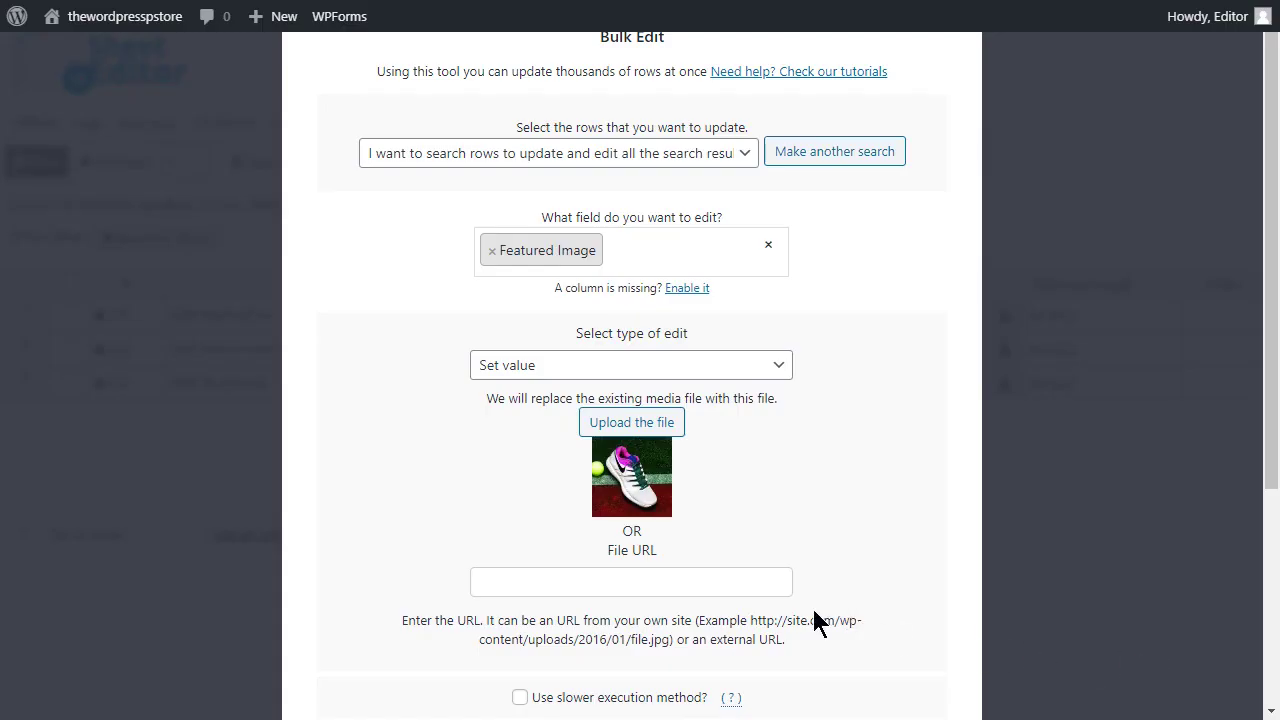
scroll(787, 603, down, 3)
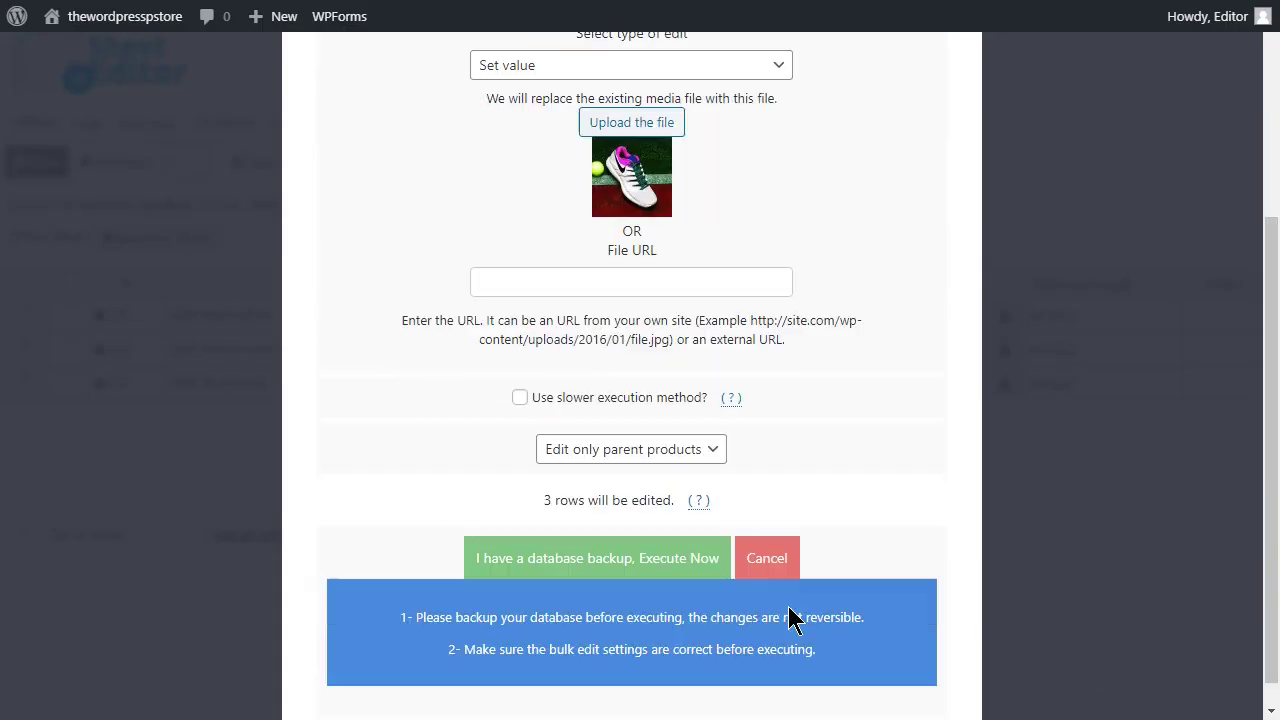
click(683, 560)
click(648, 462)
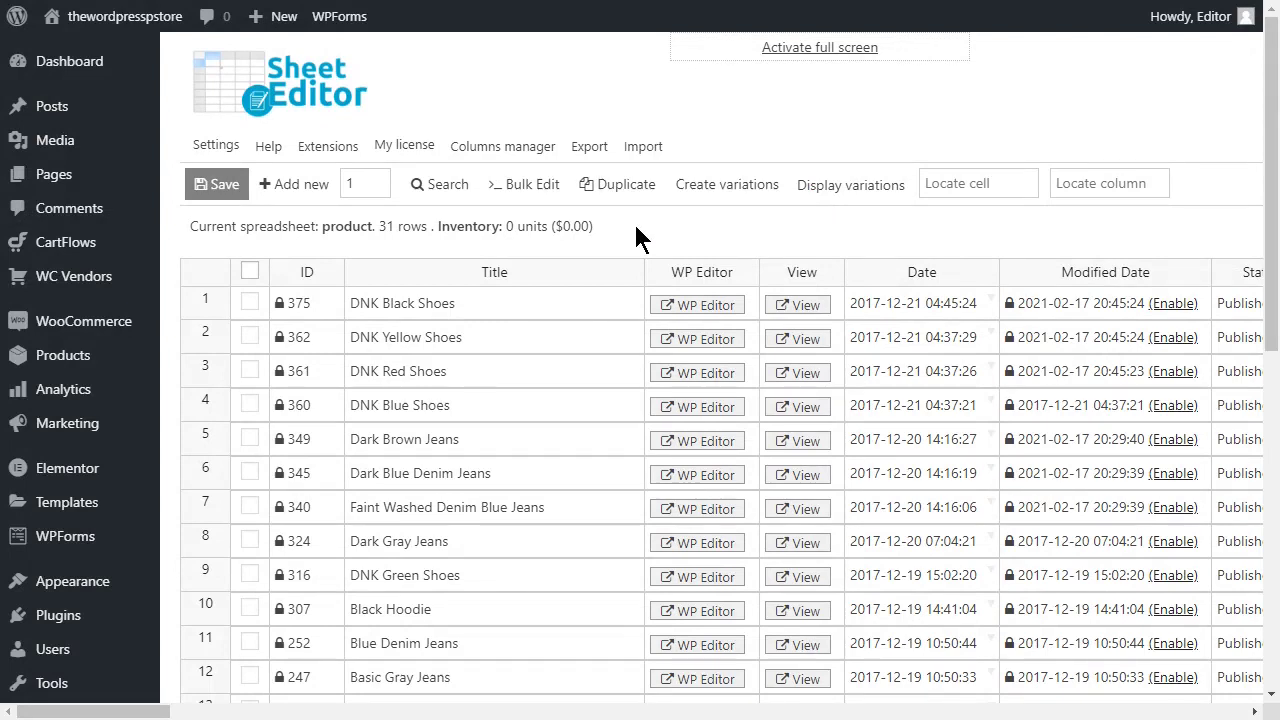
Step: Search by the Women product category to list its 10 products
click(436, 185)
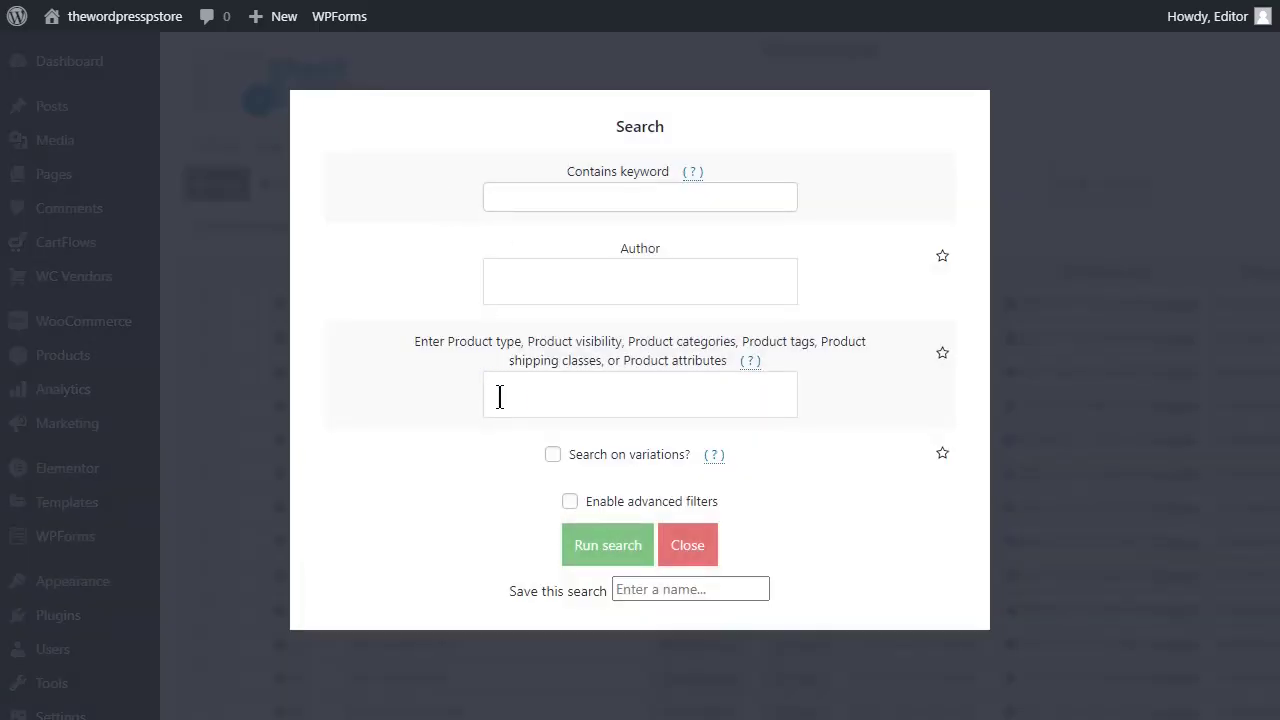
click(499, 396)
text(Women)
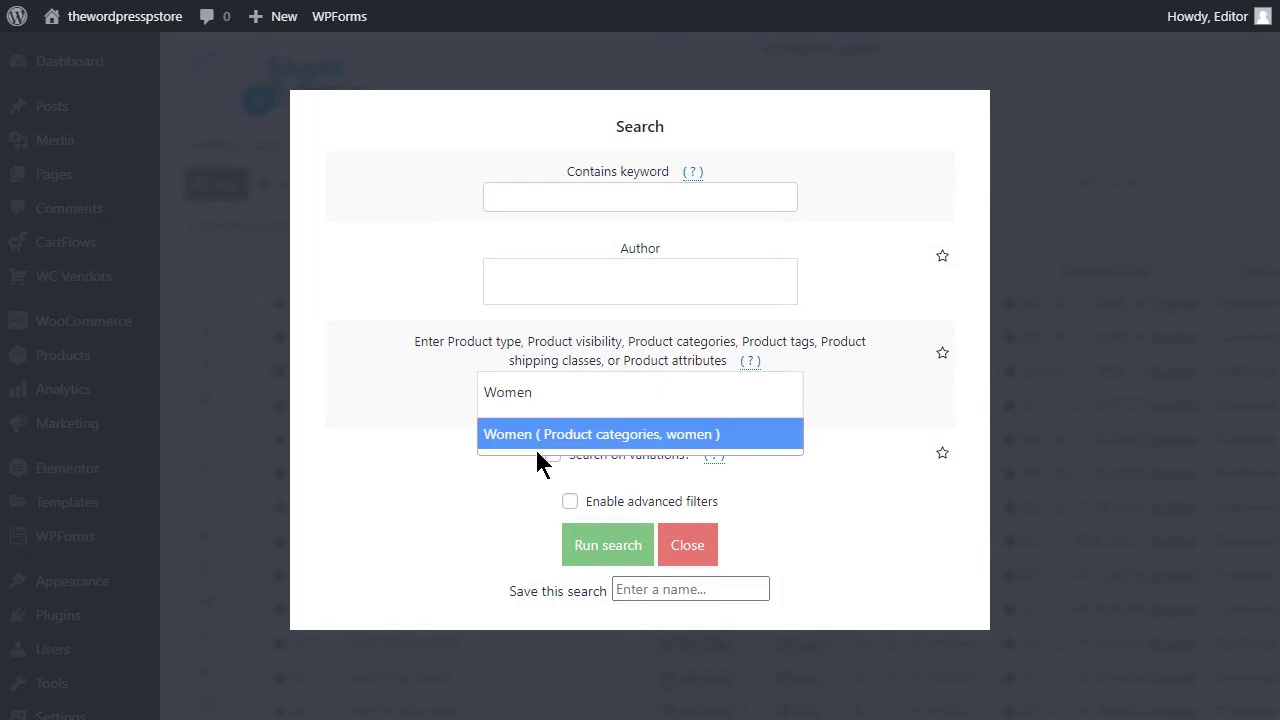
click(534, 446)
click(608, 540)
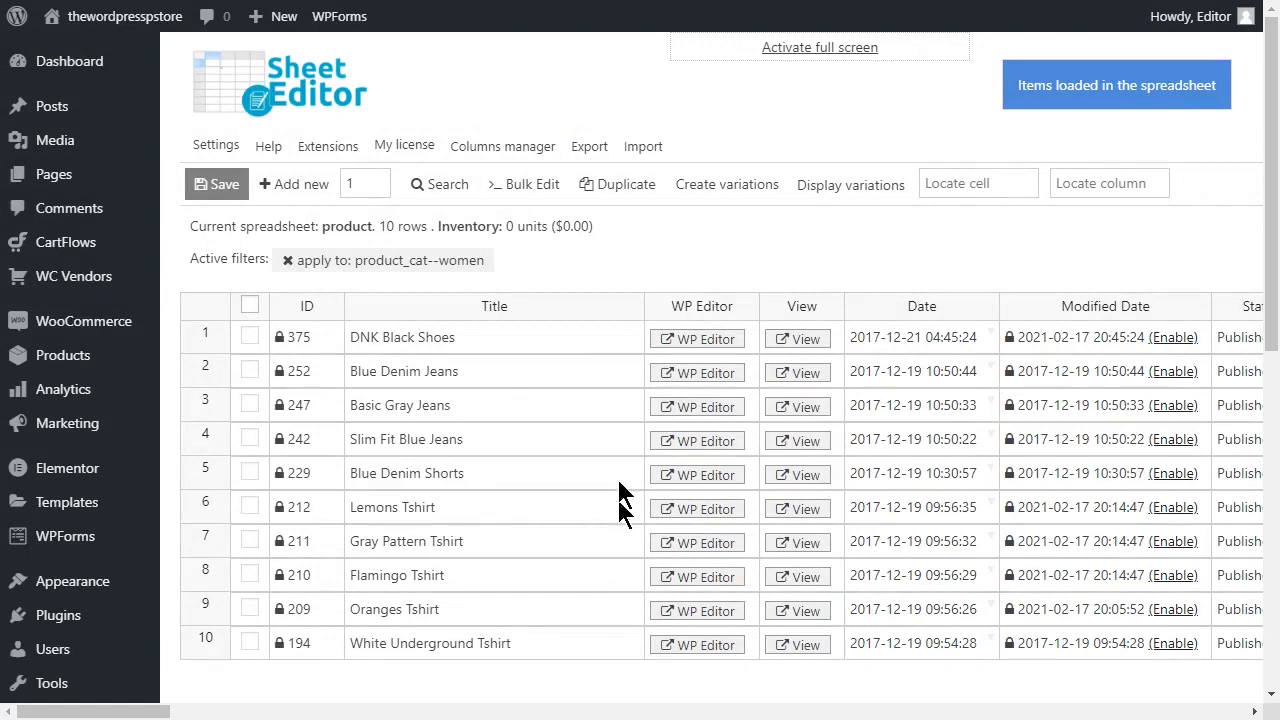
Step: Set Bulk Edit to update all current-search rows' Featured Image with a Set value edit
click(525, 180)
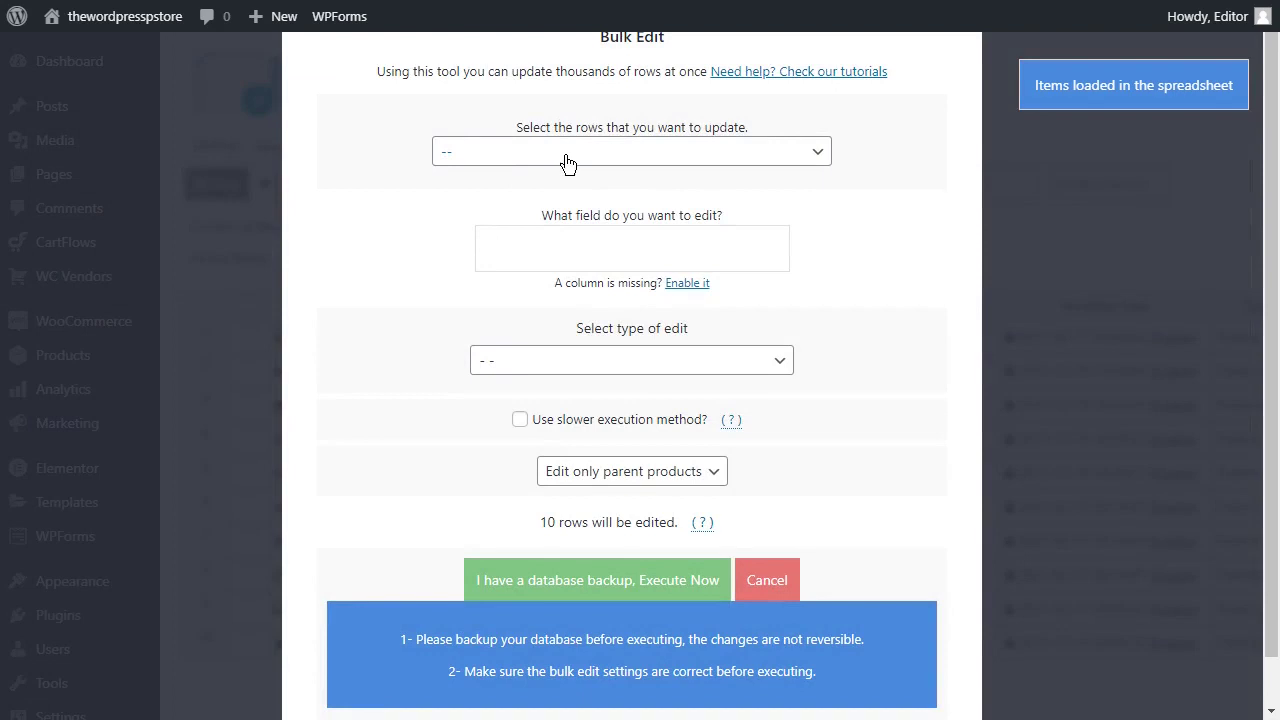
click(565, 155)
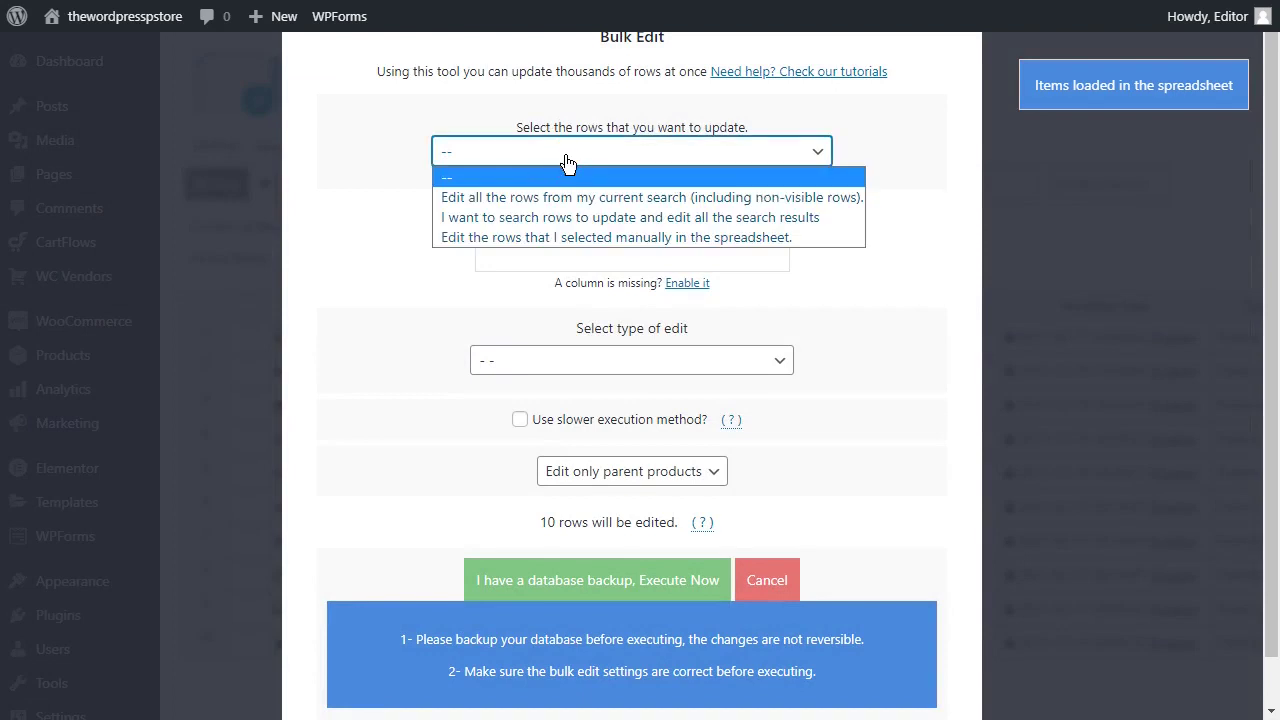
click(573, 197)
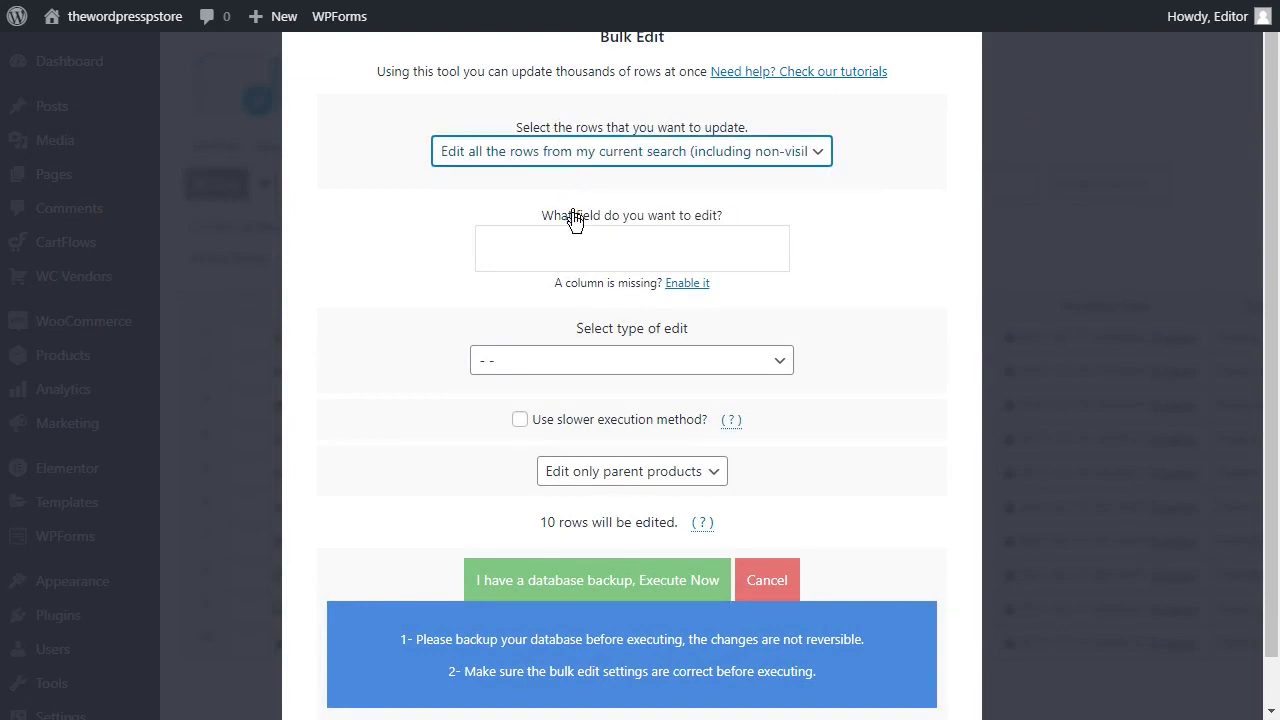
click(565, 240)
text(fe)
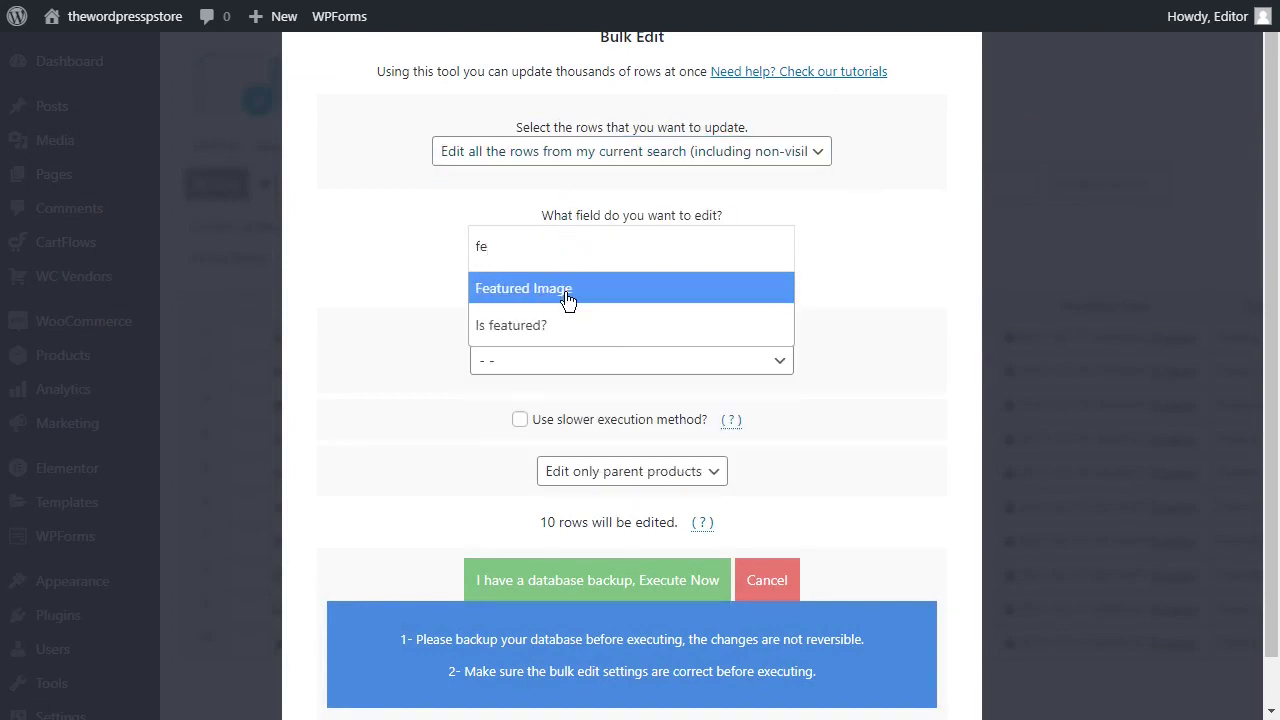
click(563, 290)
click(557, 363)
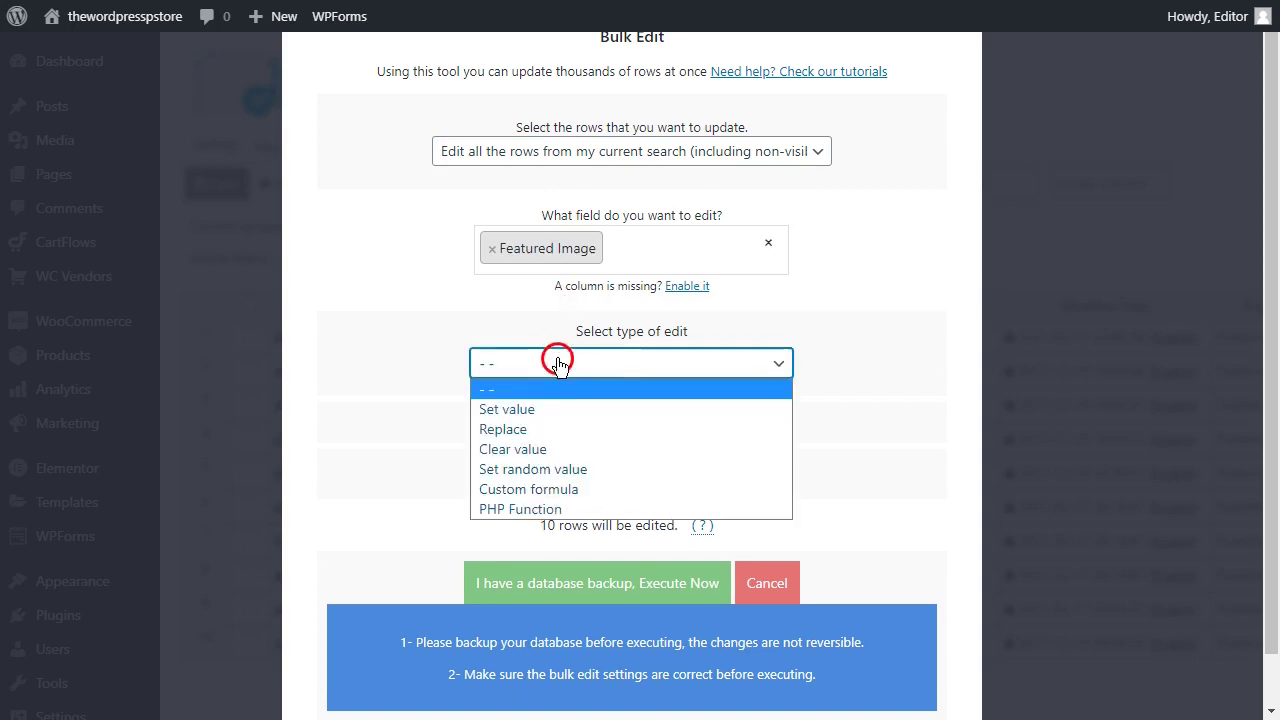
click(553, 409)
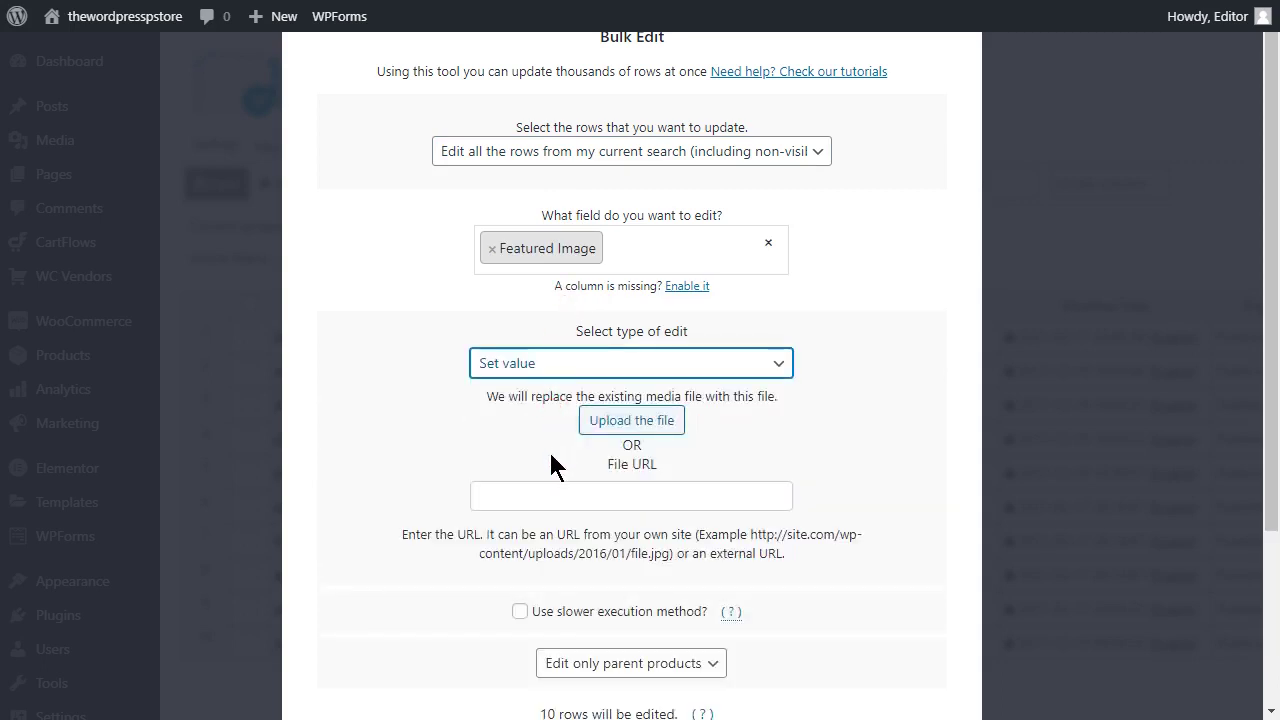
Step: Paste the women-fashion-free-img-1.jpg URL, execute the bulk edit on 10 products, and close
click(551, 498)
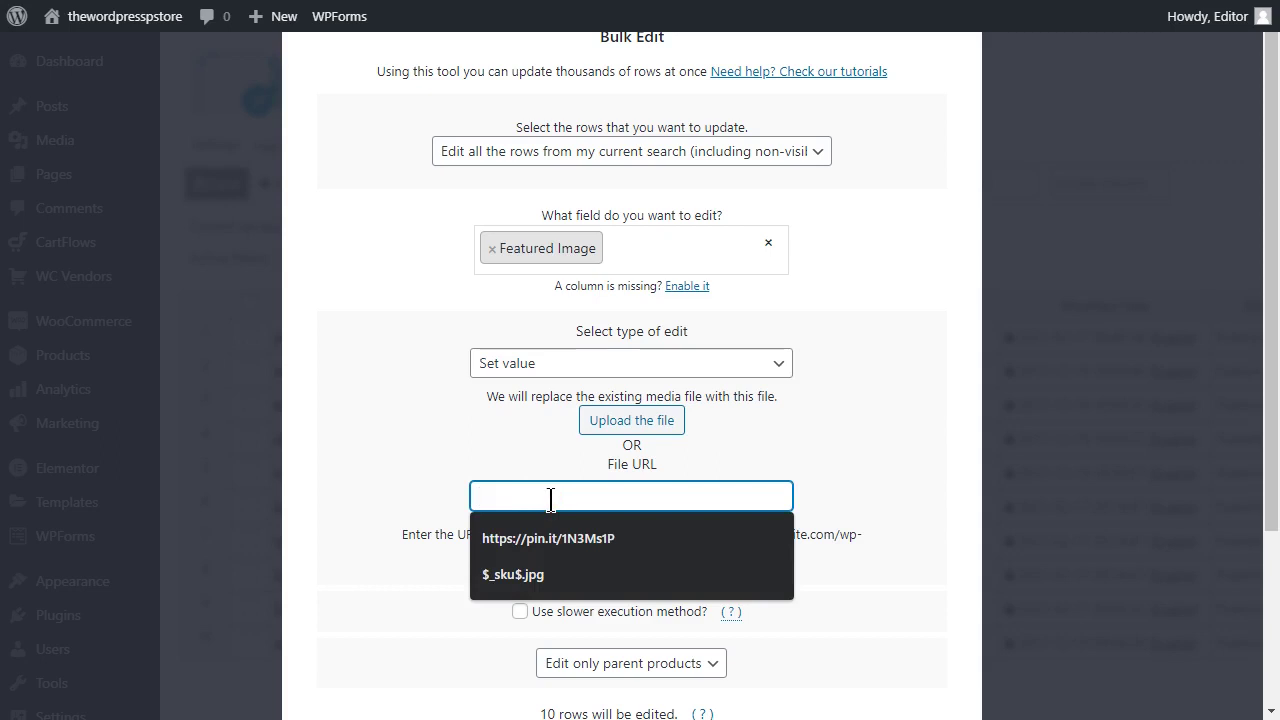
key(ctrl+v)
scroll(551, 503, down, 2)
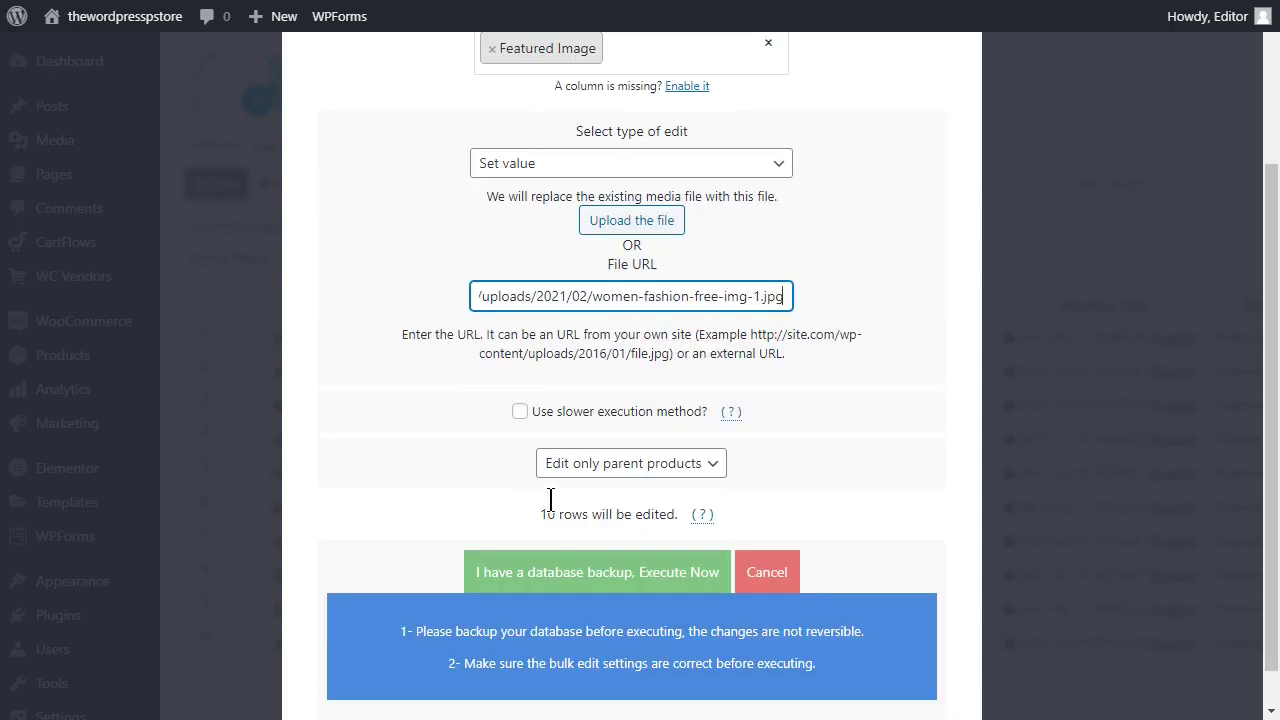
click(551, 572)
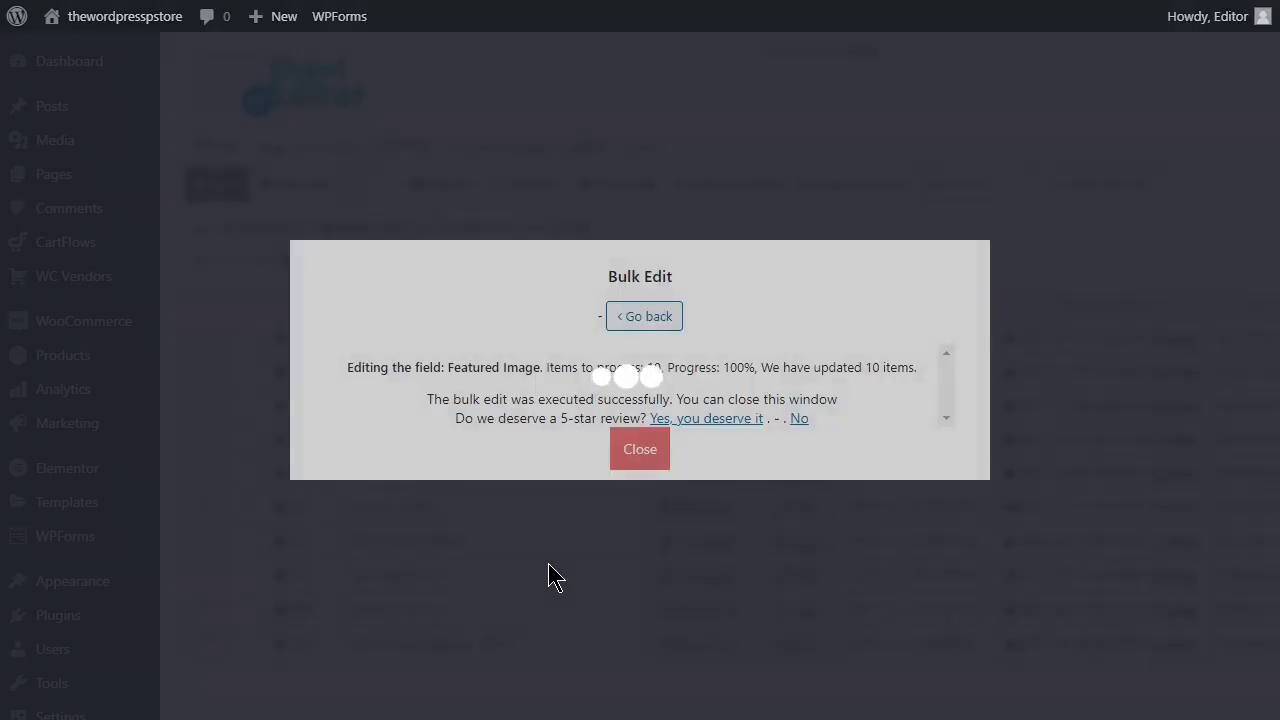
click(639, 452)
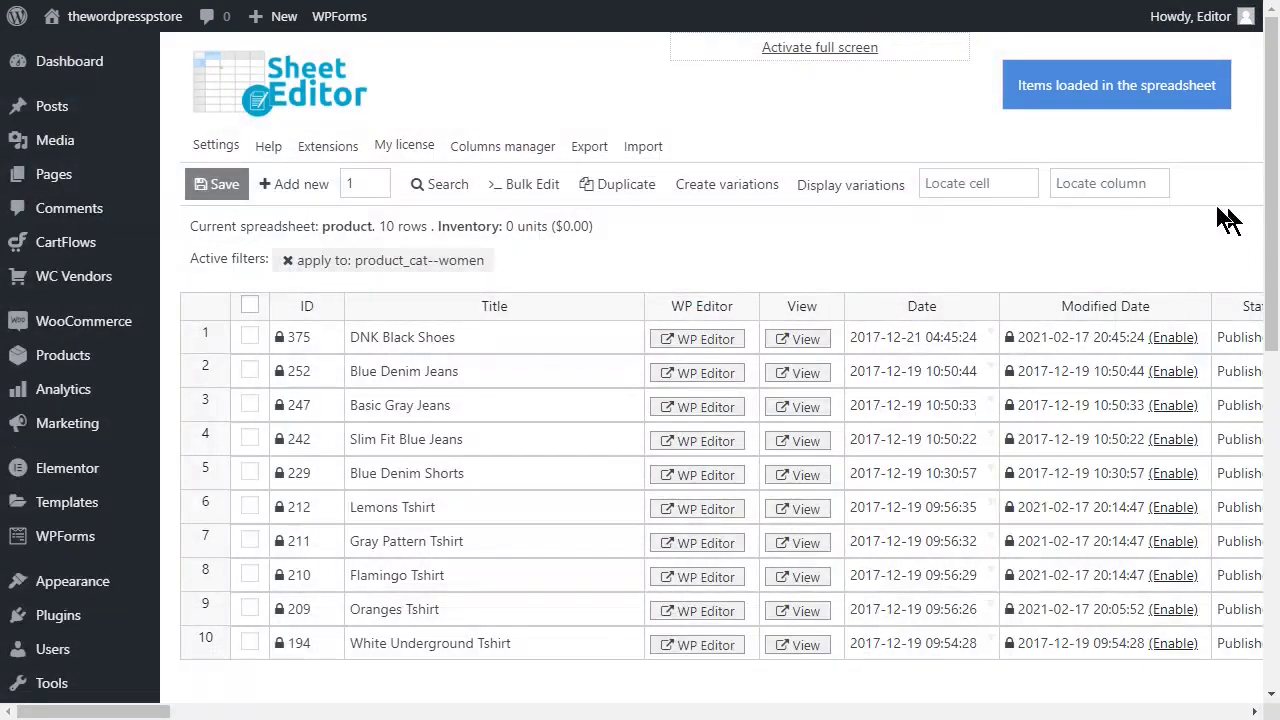
Step: Jump to the Featured image column to check the Women products' new images
click(1111, 183)
click(1111, 211)
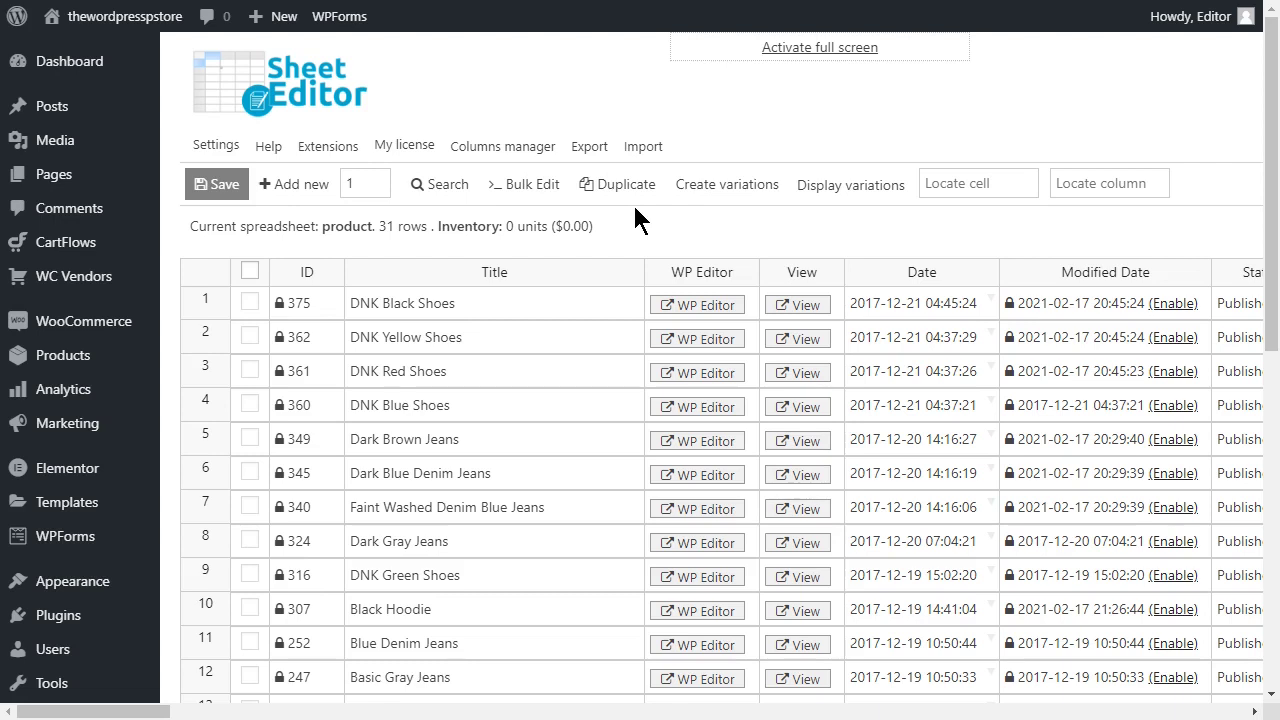
click(100, 136)
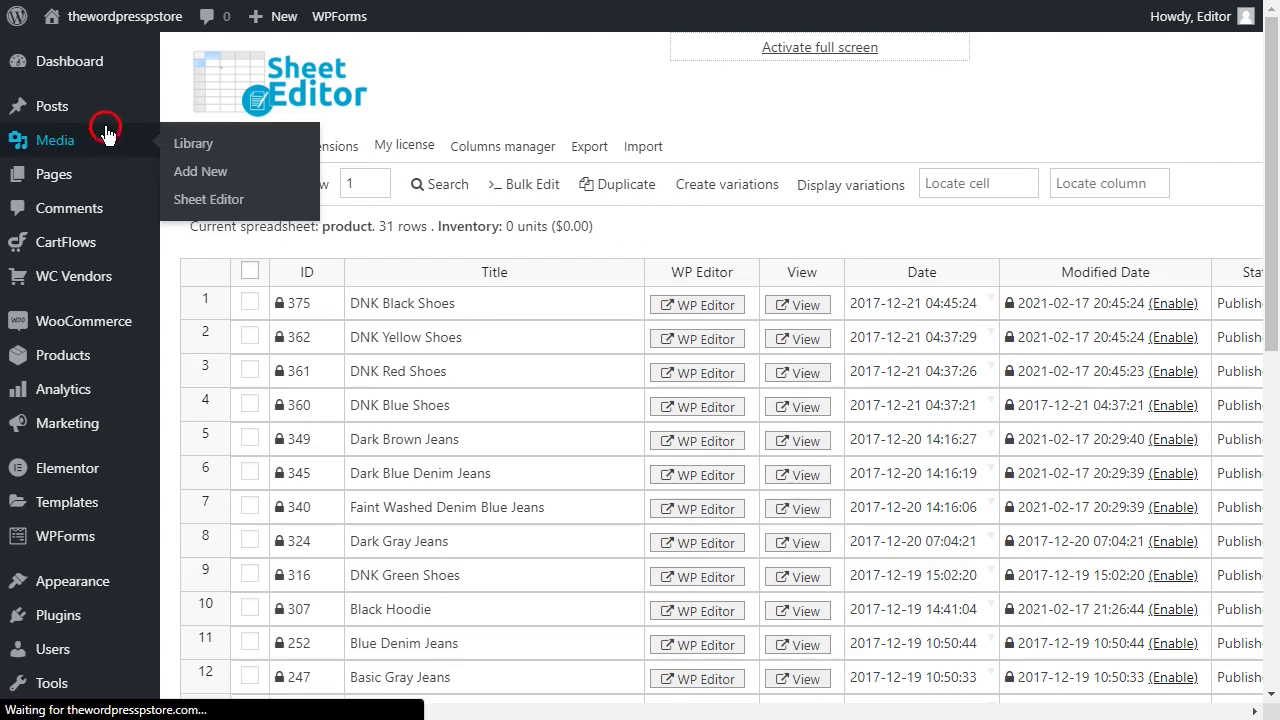
Step: Upload S001.jpg, S002.jpg and S003.jpg from Downloads to the Media Library, then return to the product sheet
click(212, 173)
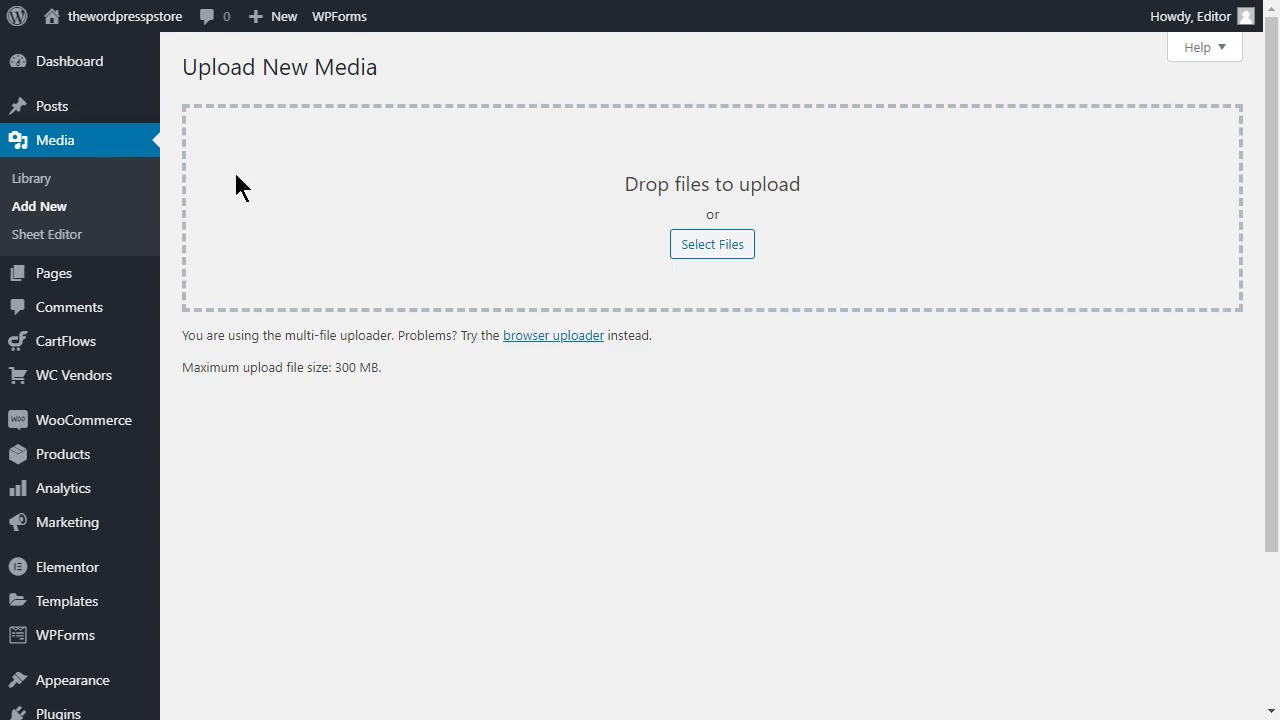
click(689, 244)
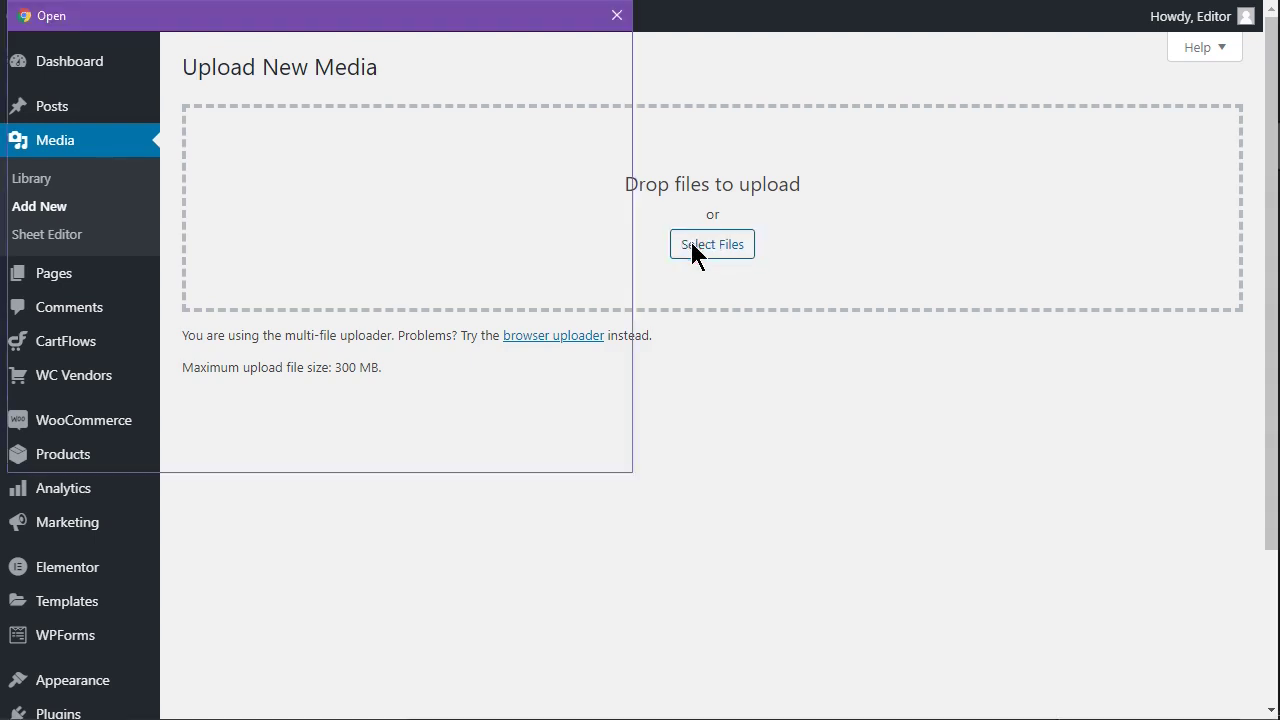
click(580, 173)
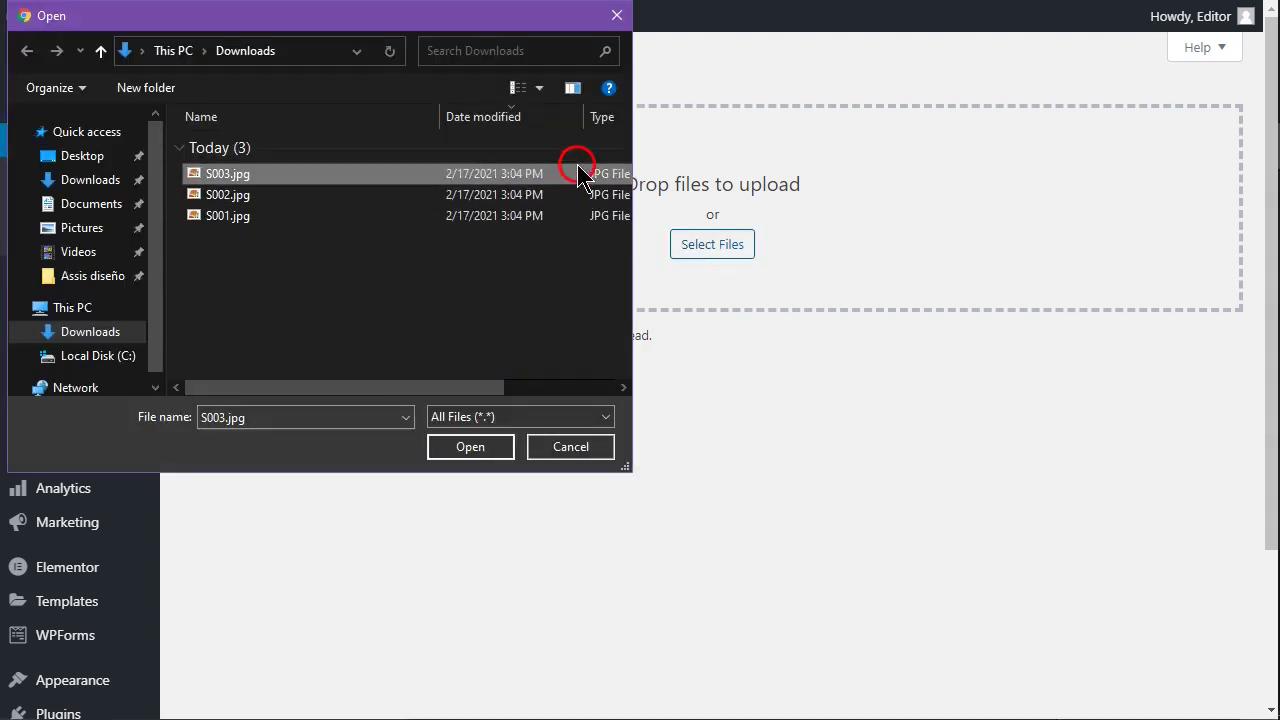
shift+click(575, 216)
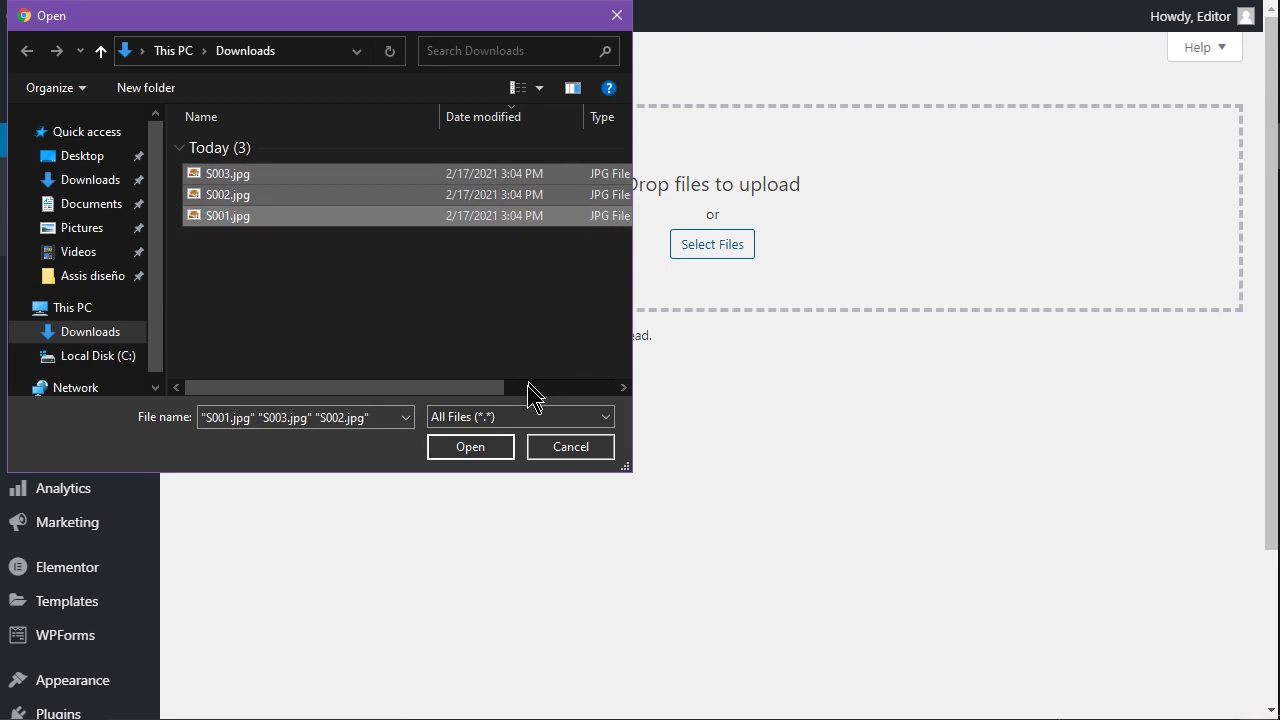
click(490, 447)
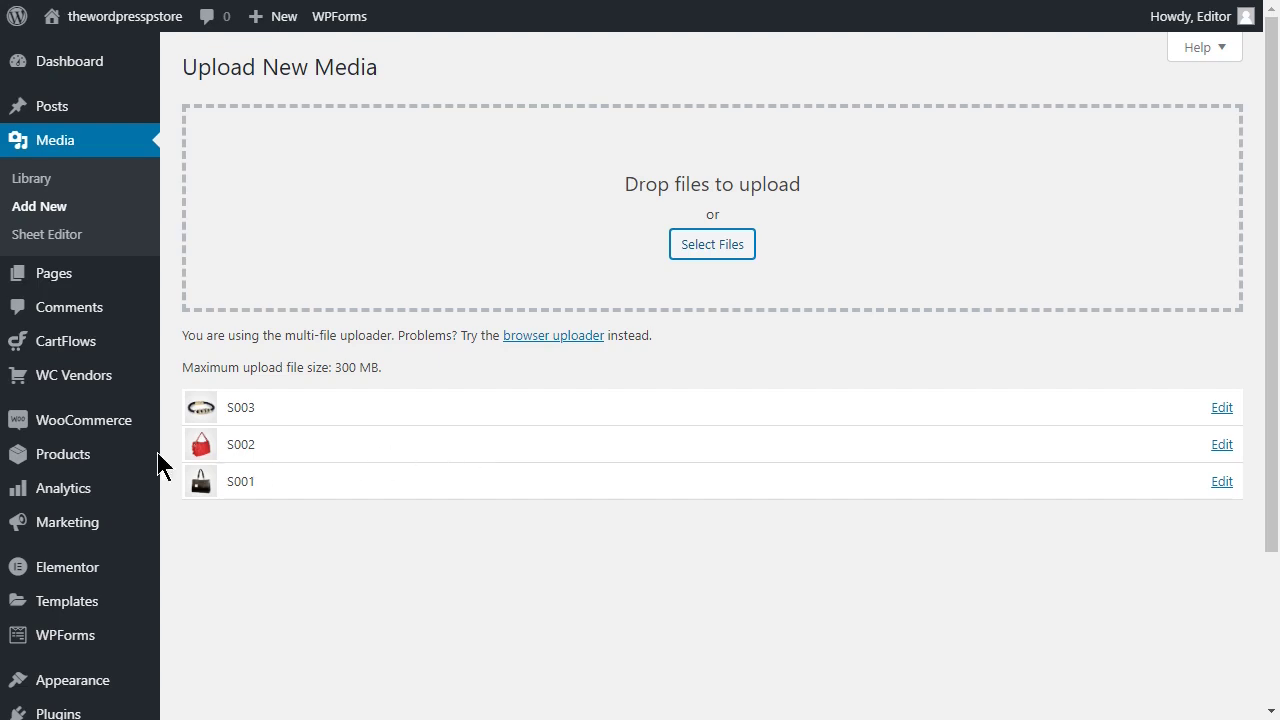
mouse_move(106, 454)
click(258, 600)
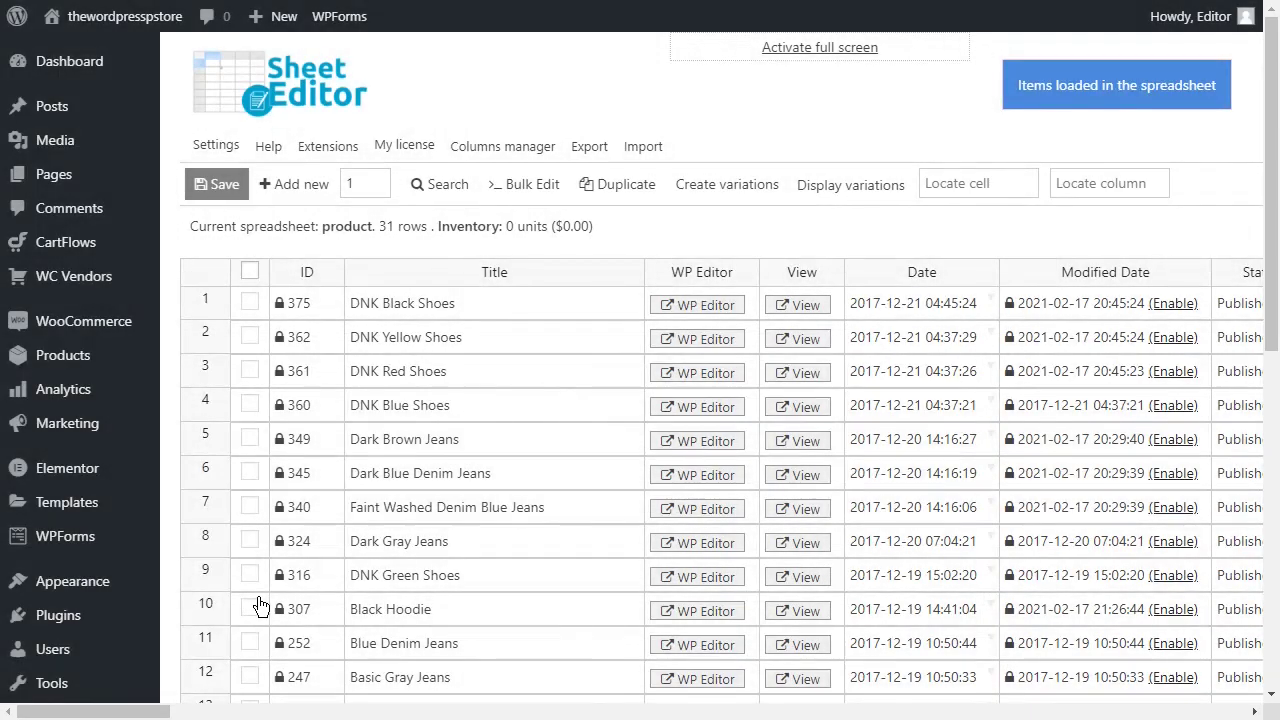
Step: Set Bulk Edit to target new search results, and search for products in the Accessories category
click(545, 185)
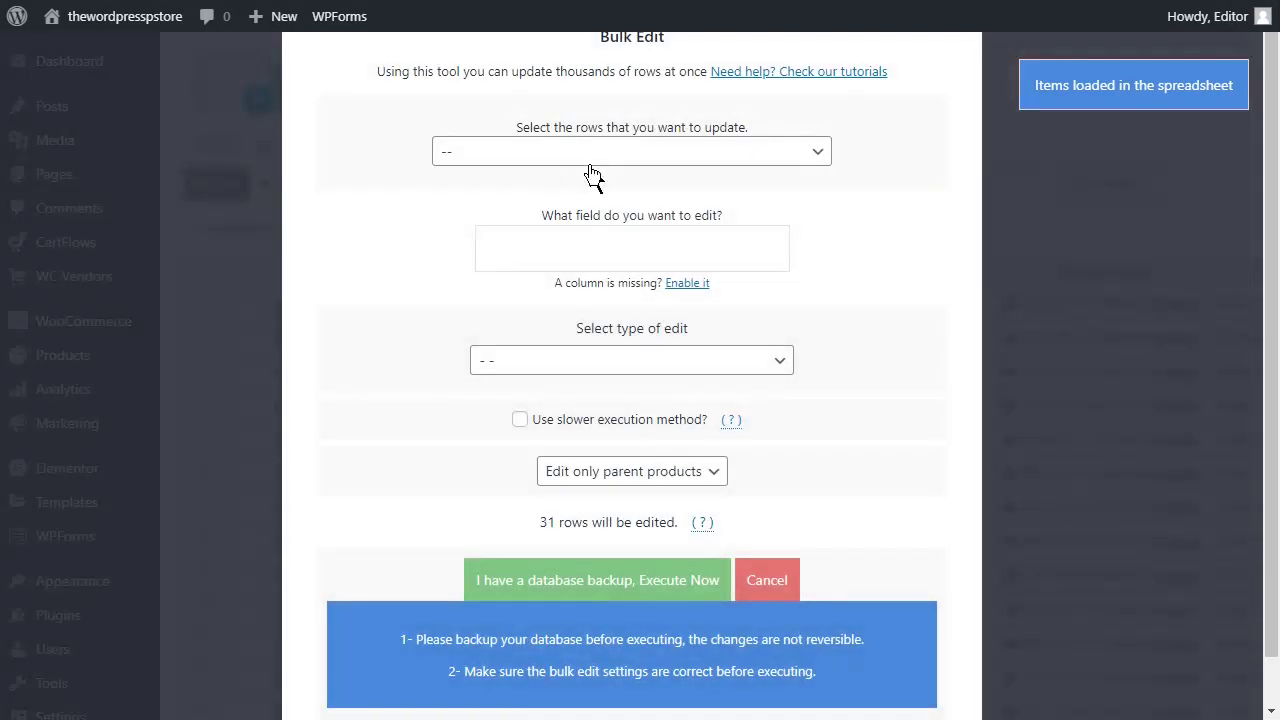
click(598, 153)
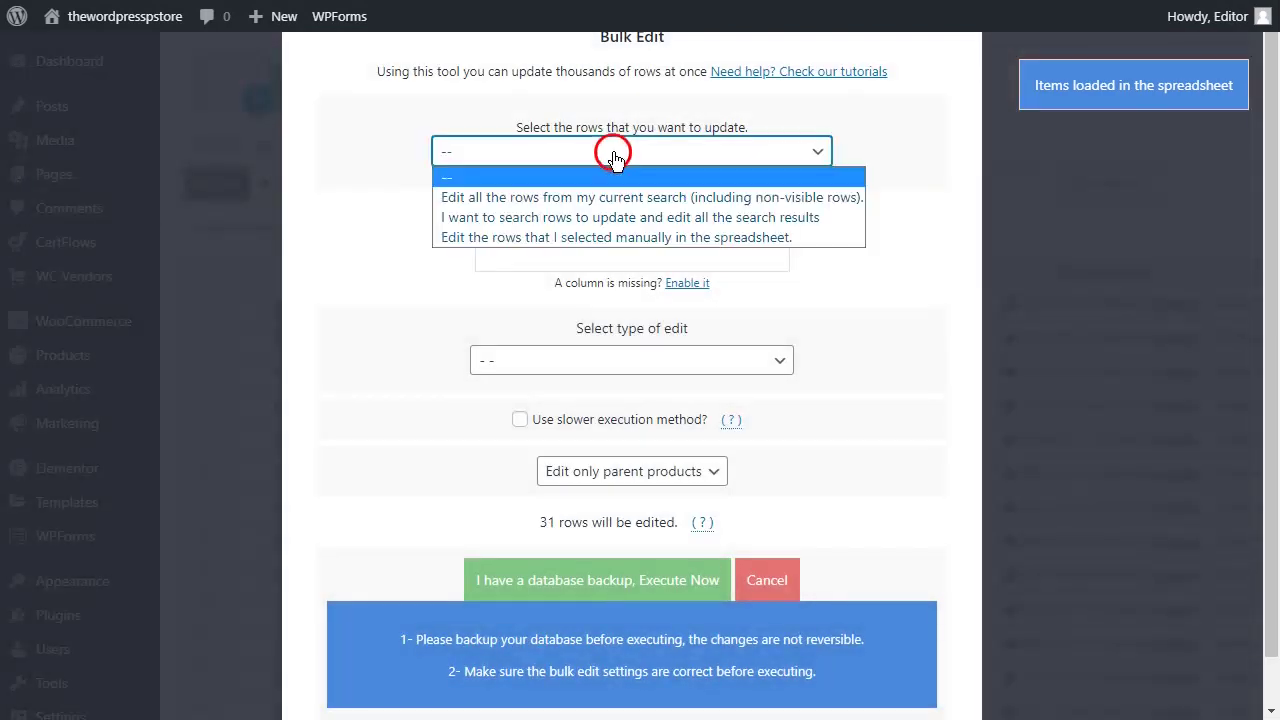
click(614, 217)
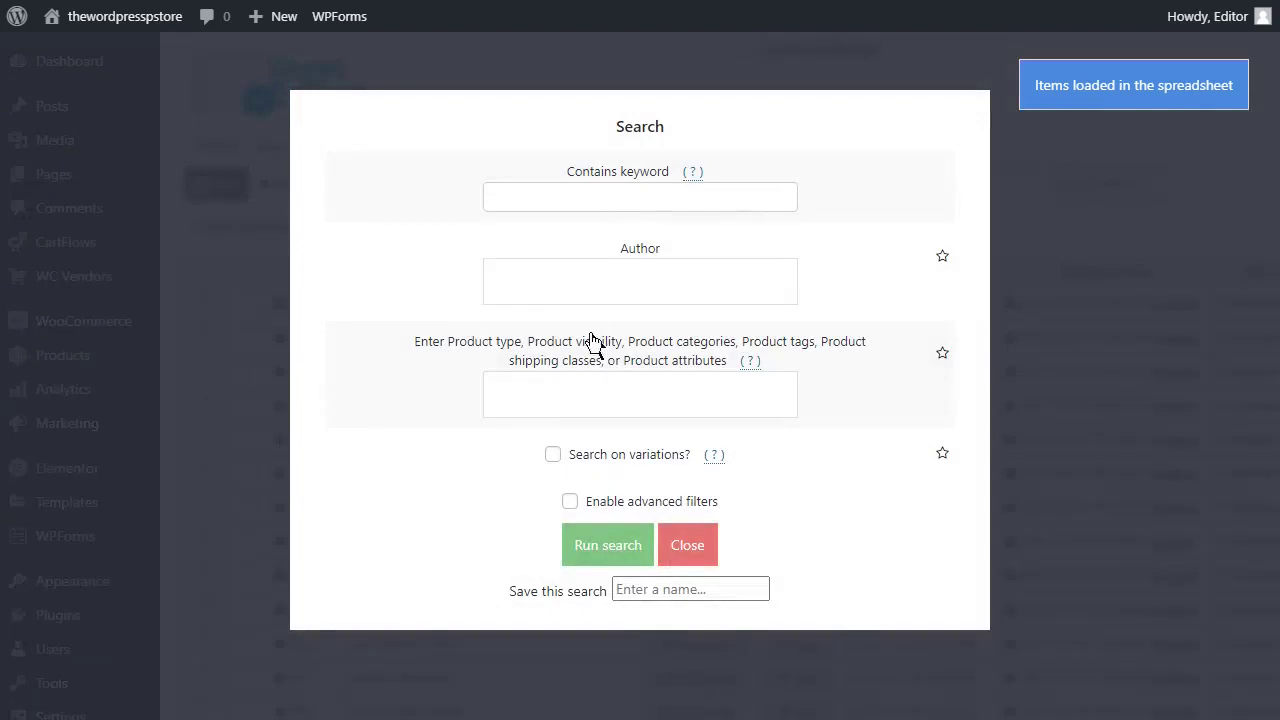
click(585, 405)
text(A)
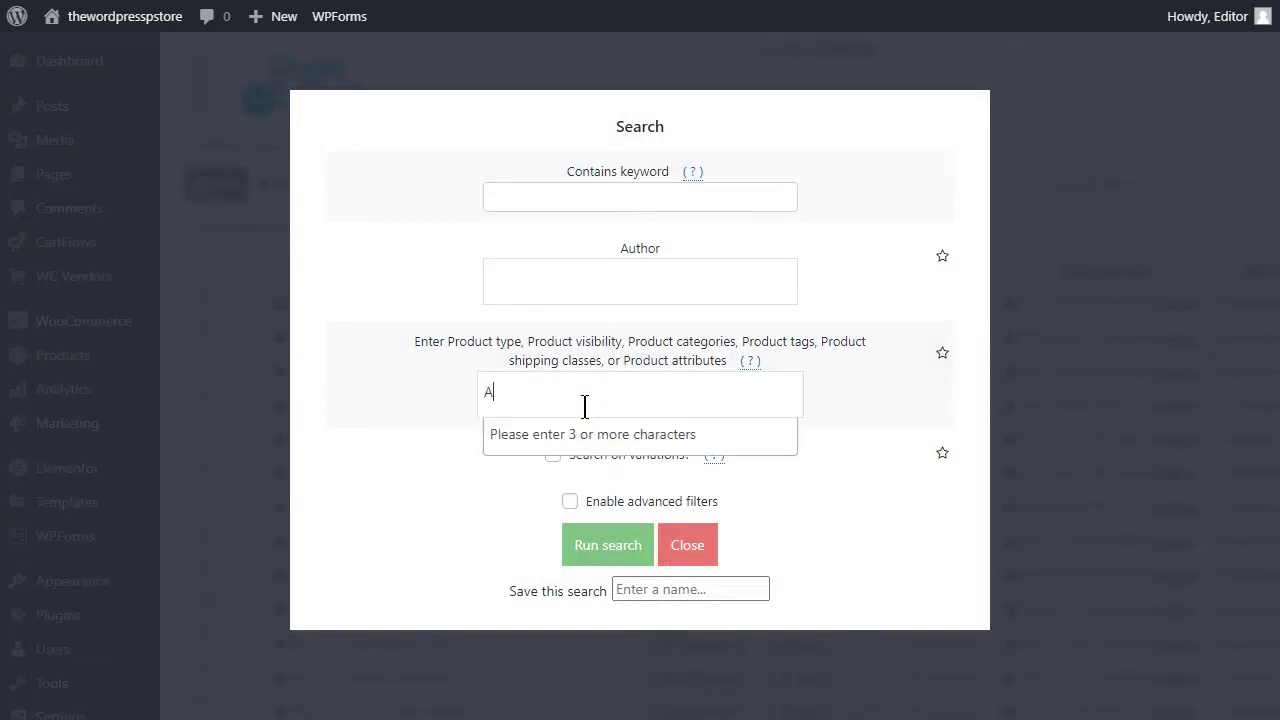
text(cces)
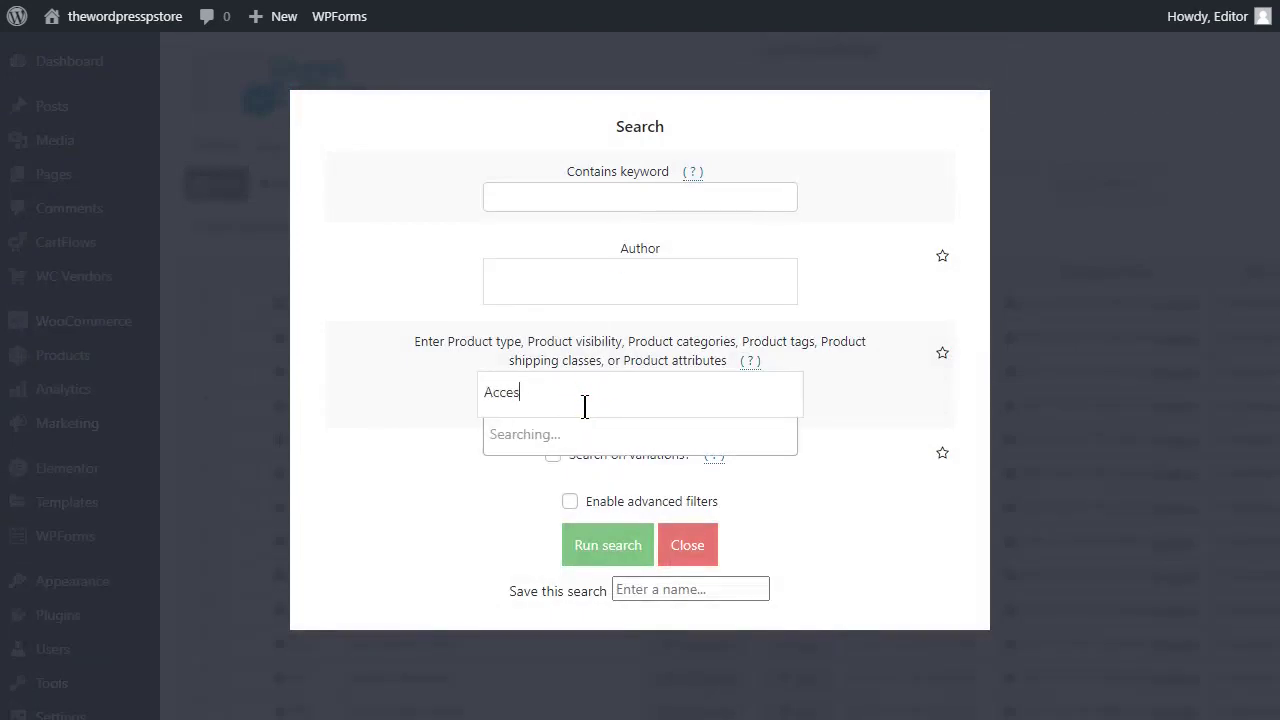
text(sories)
click(586, 434)
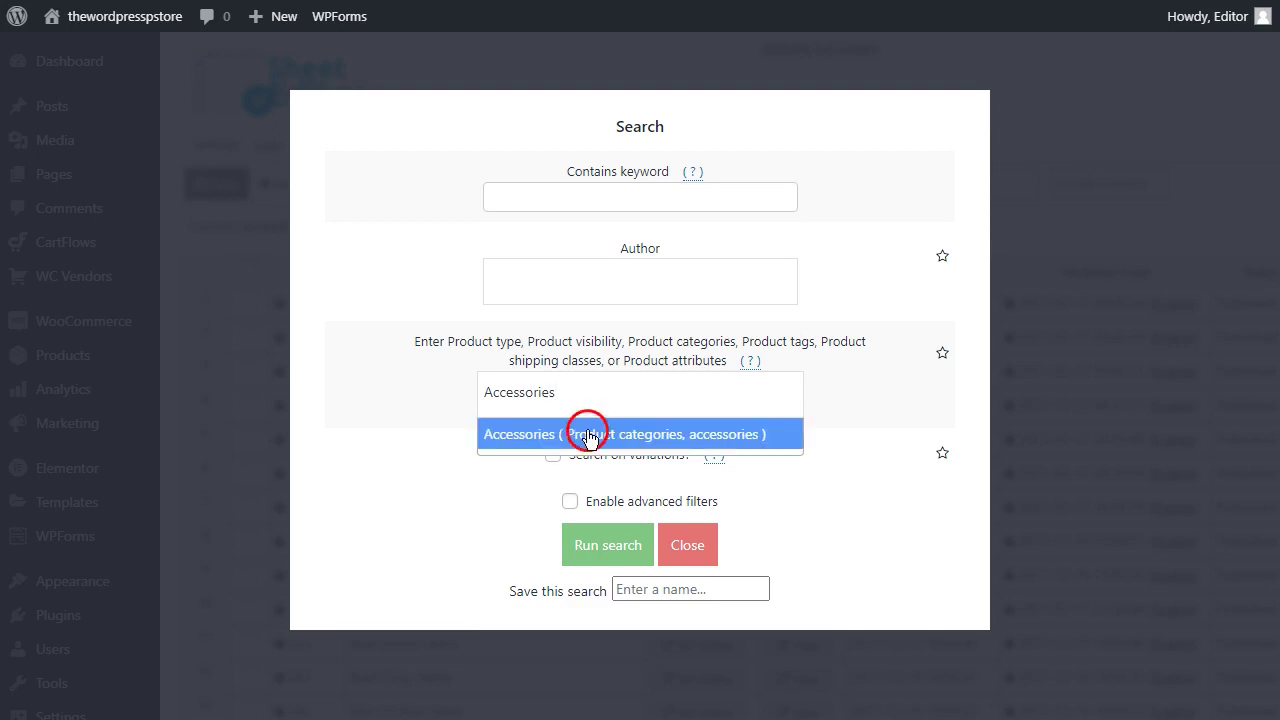
click(640, 550)
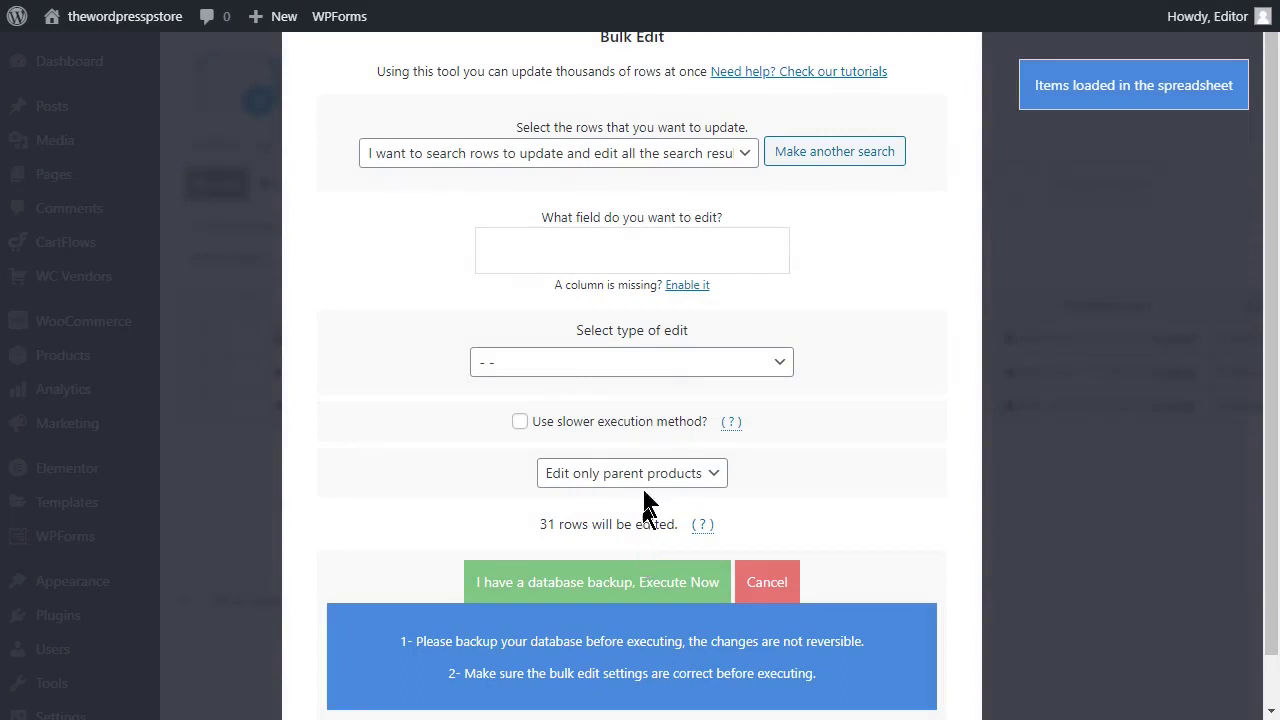
Step: Bulk-set Featured Image to the value $_sku$.jpg for the 3 Accessories products
click(692, 250)
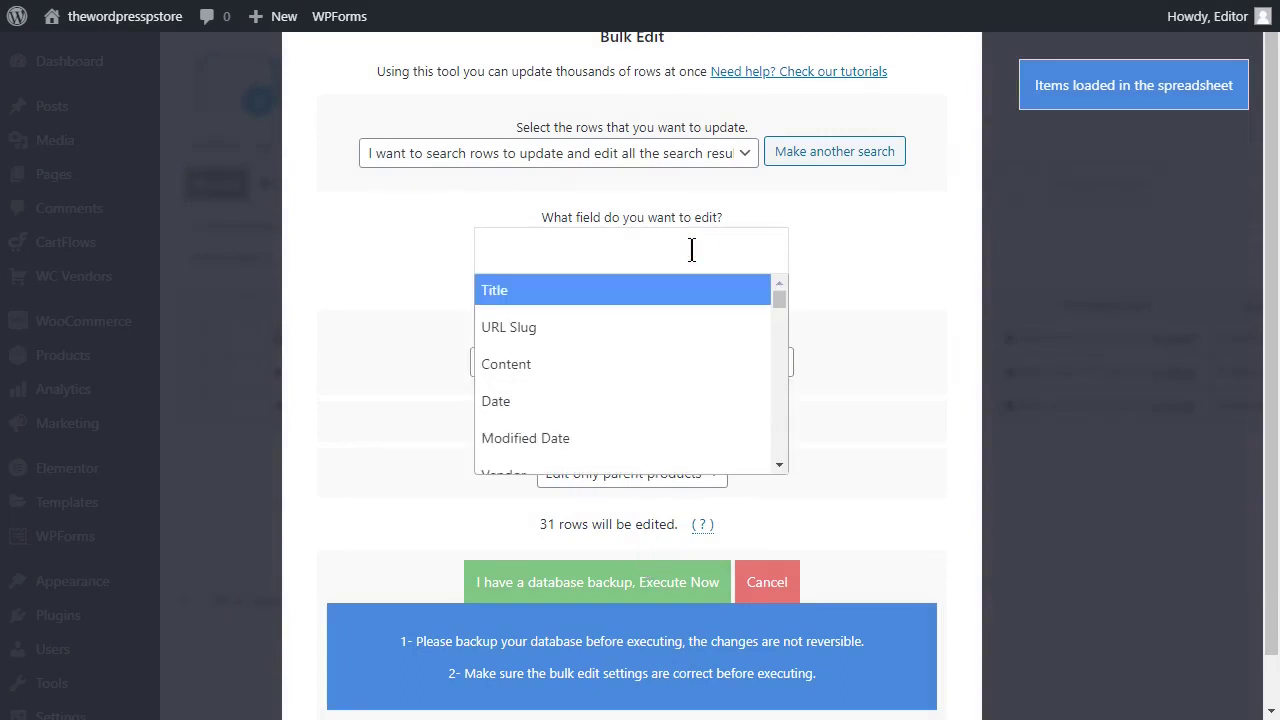
text(Featu)
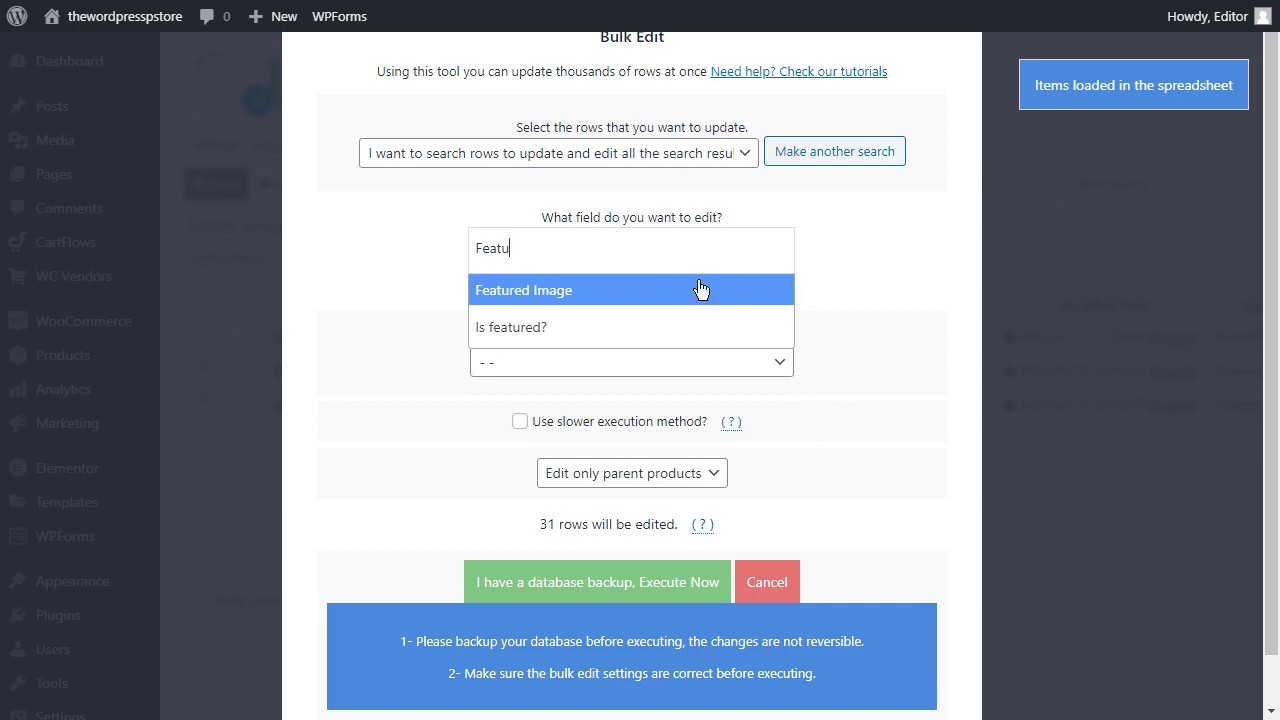
click(700, 289)
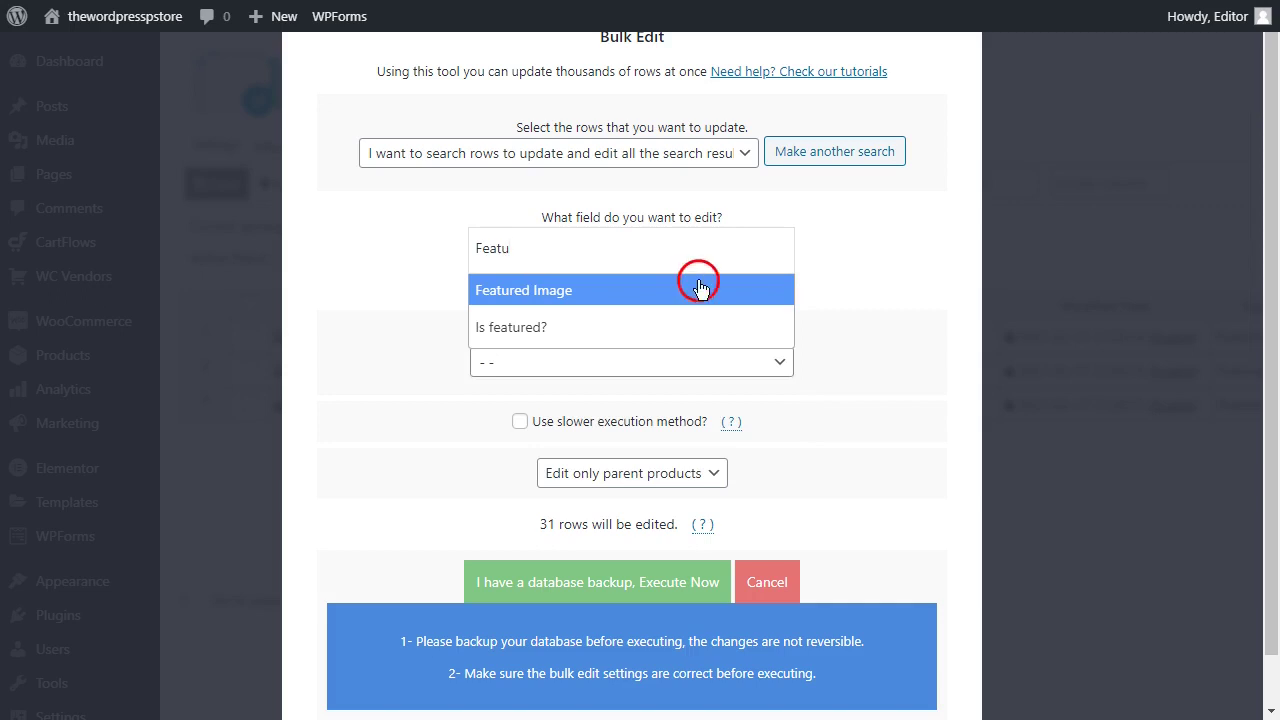
click(694, 366)
click(672, 410)
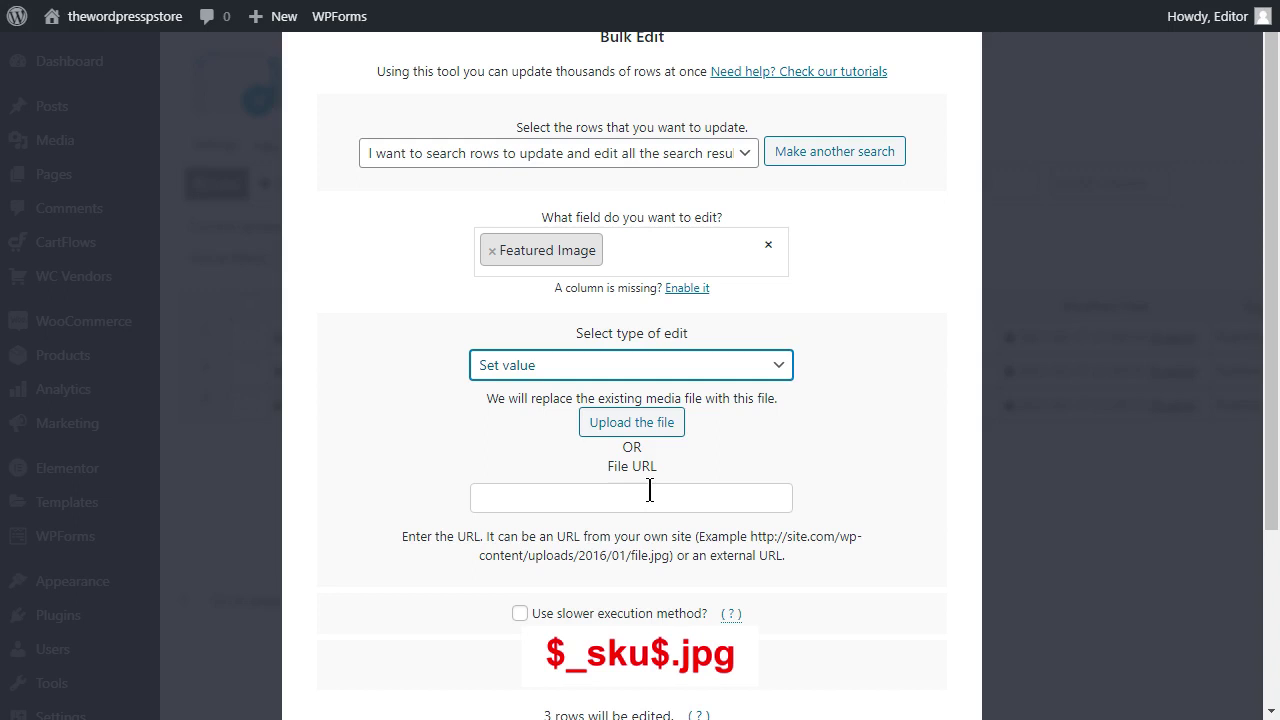
click(649, 497)
text($_sku$.jpg)
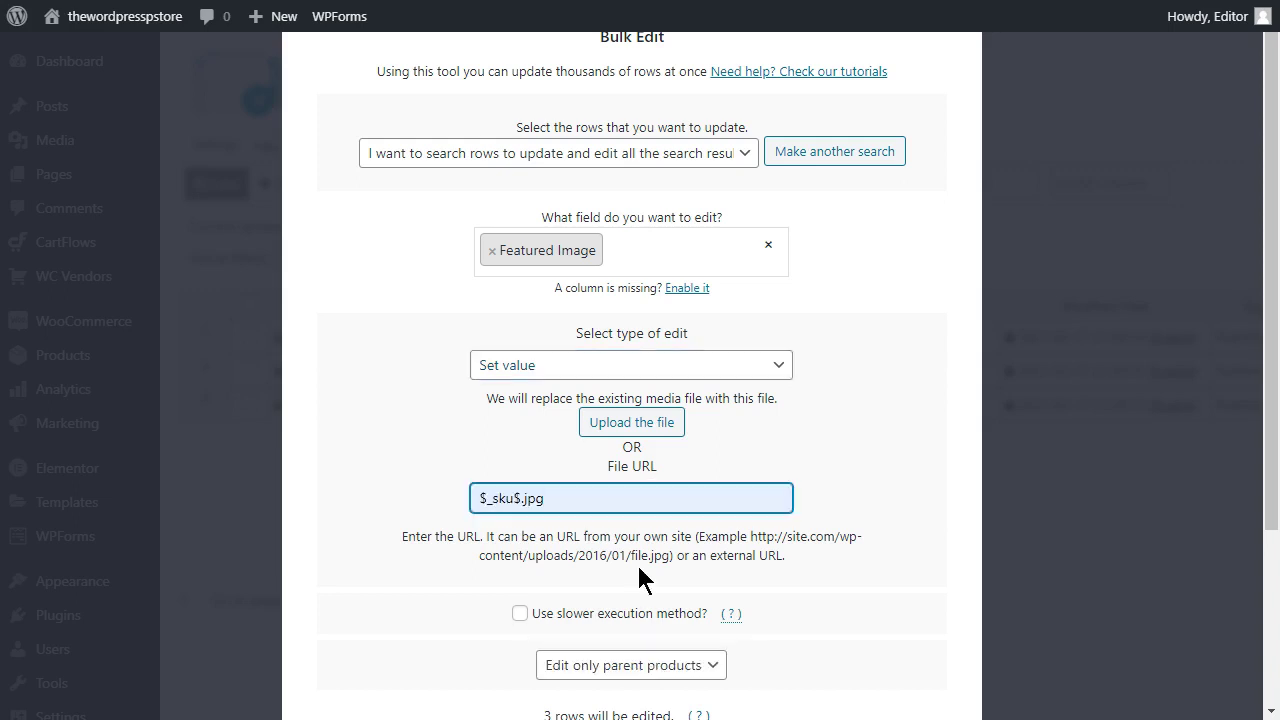
scroll(640, 578, down, 3)
click(646, 531)
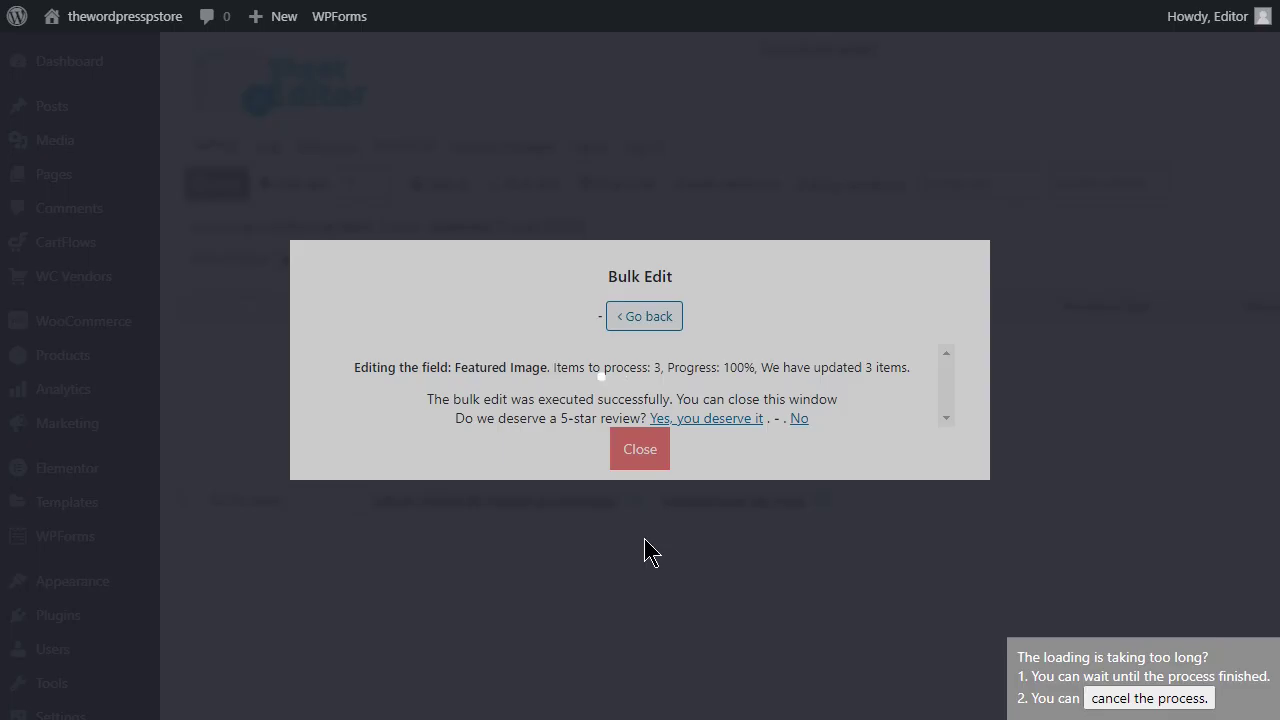
click(652, 462)
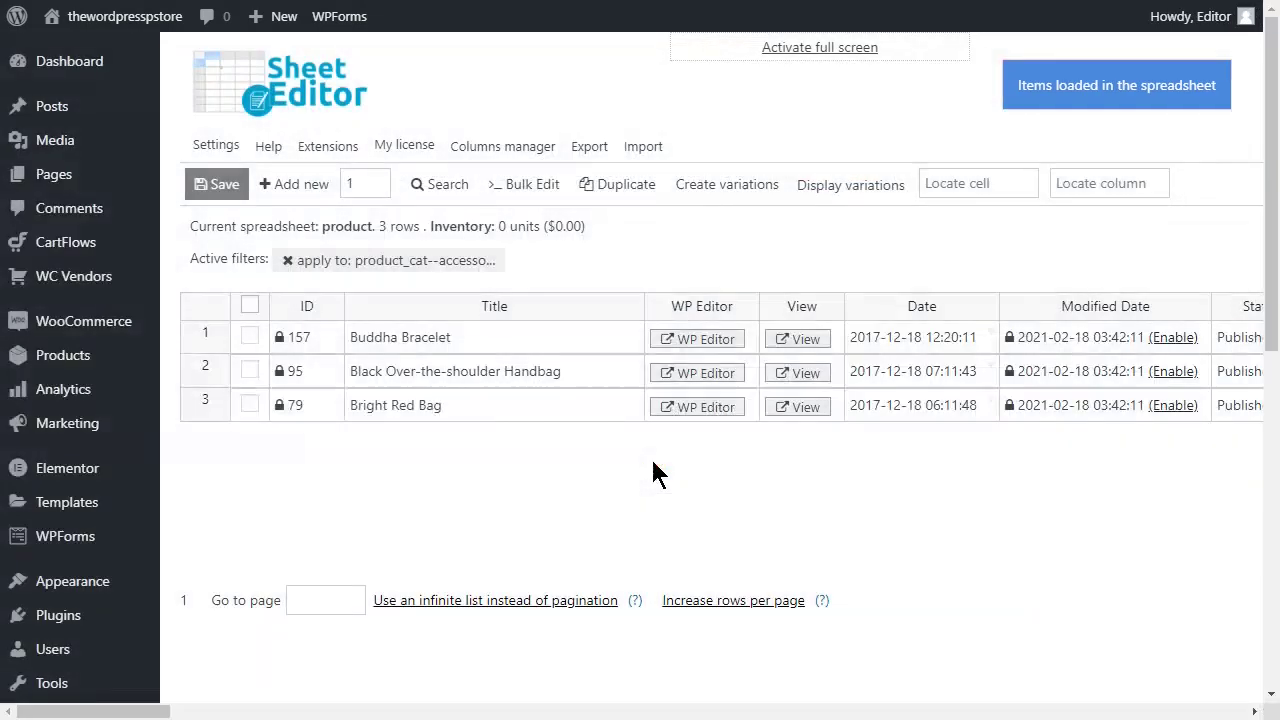
Step: Locate the Featured image column and reload all 31 products without the Accessories filter
click(1134, 183)
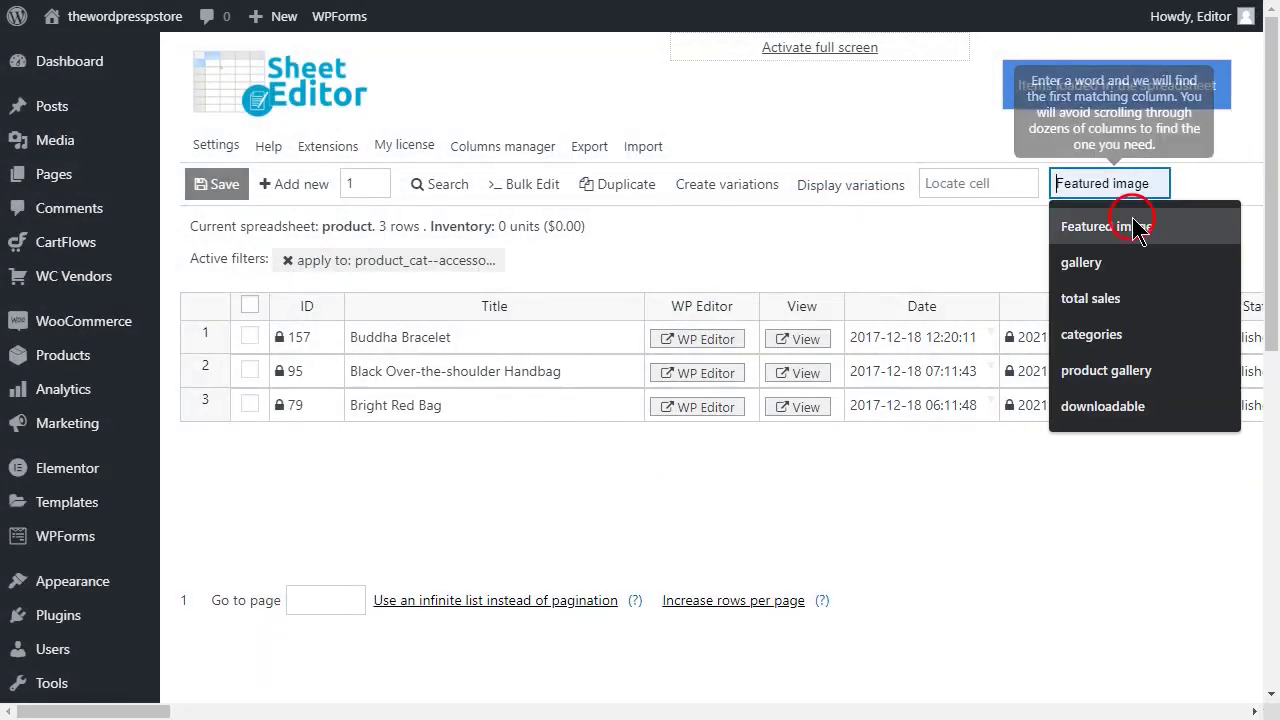
click(1137, 229)
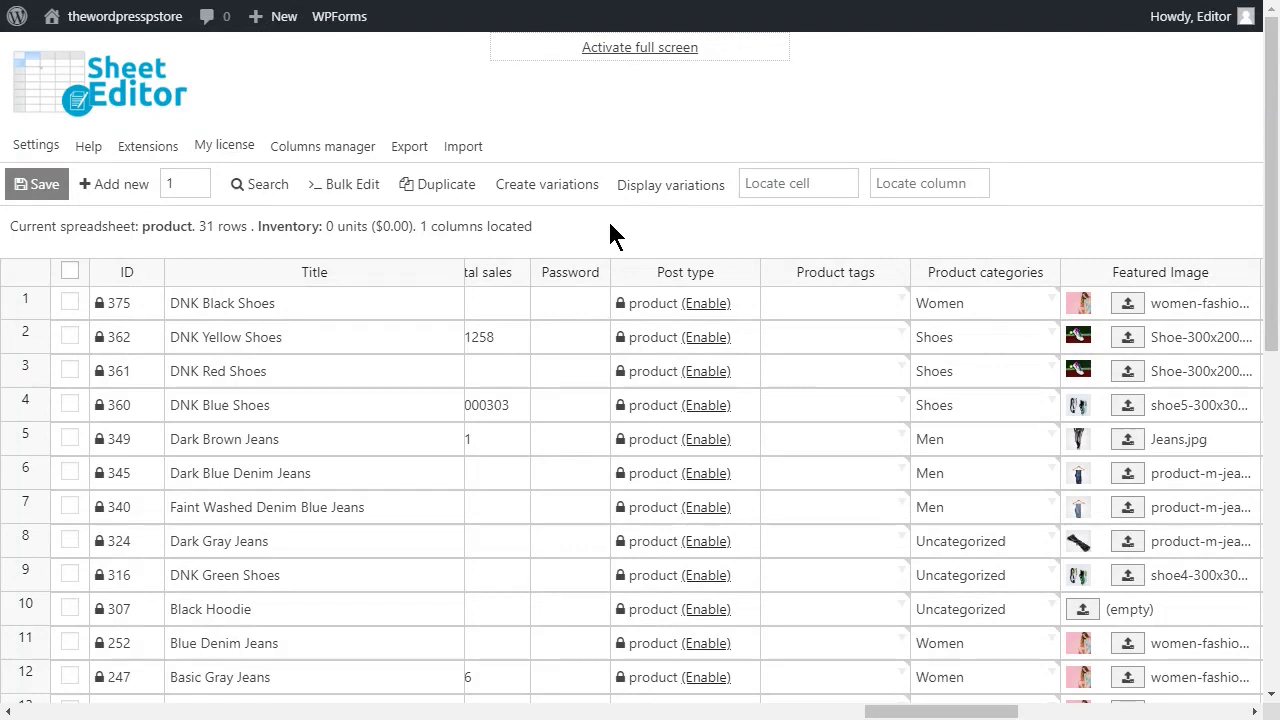
click(276, 186)
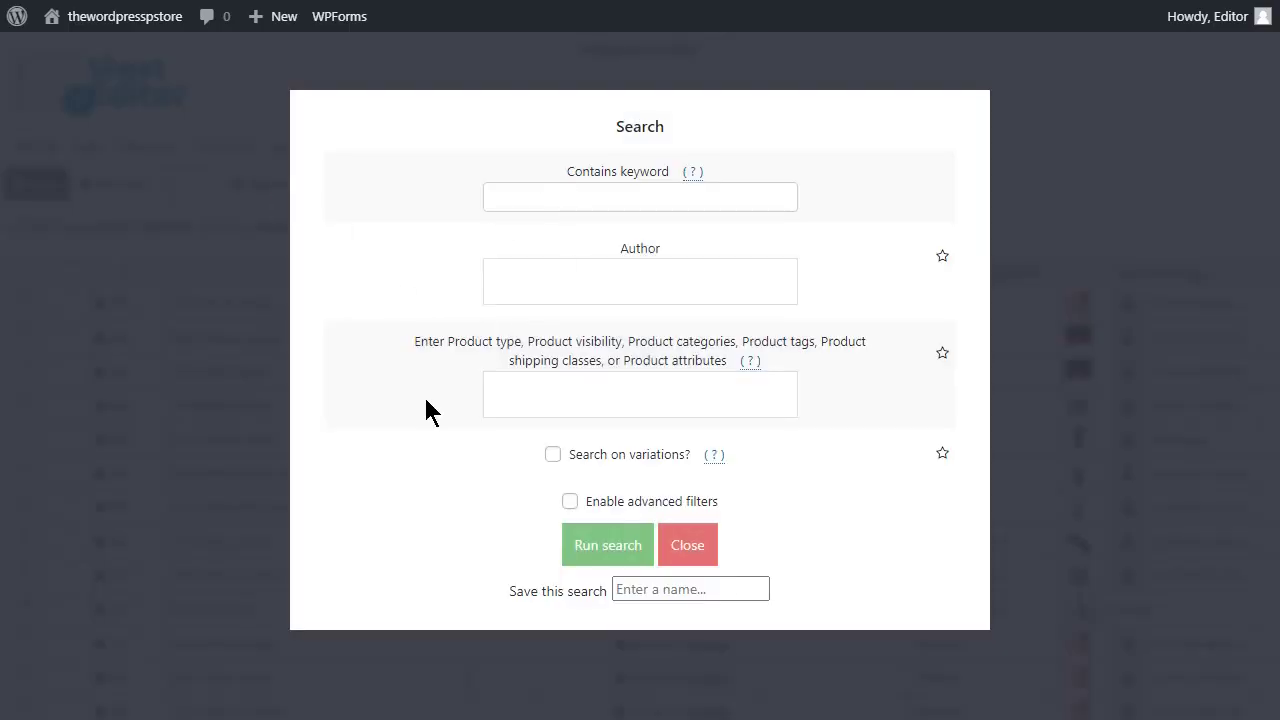
Step: Run an advanced search for products whose Featured Image (_thumbnail_id) equals an empty value
click(569, 501)
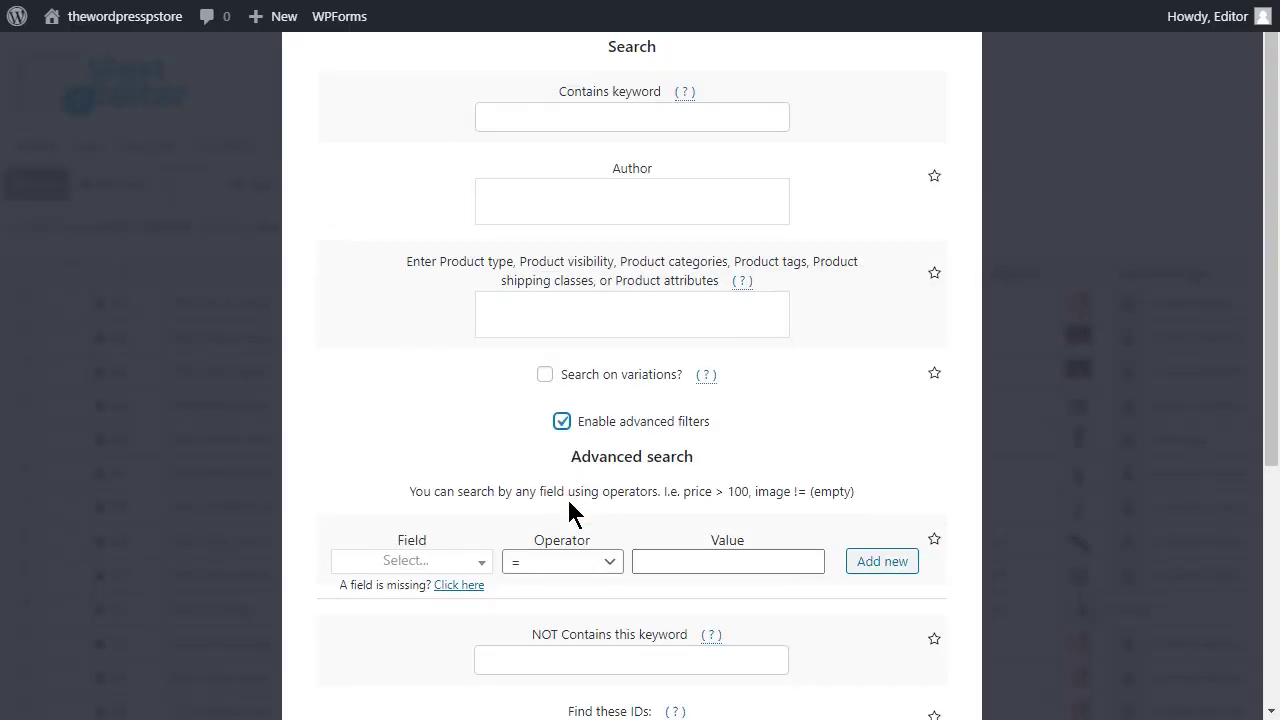
scroll(566, 496, down, 1)
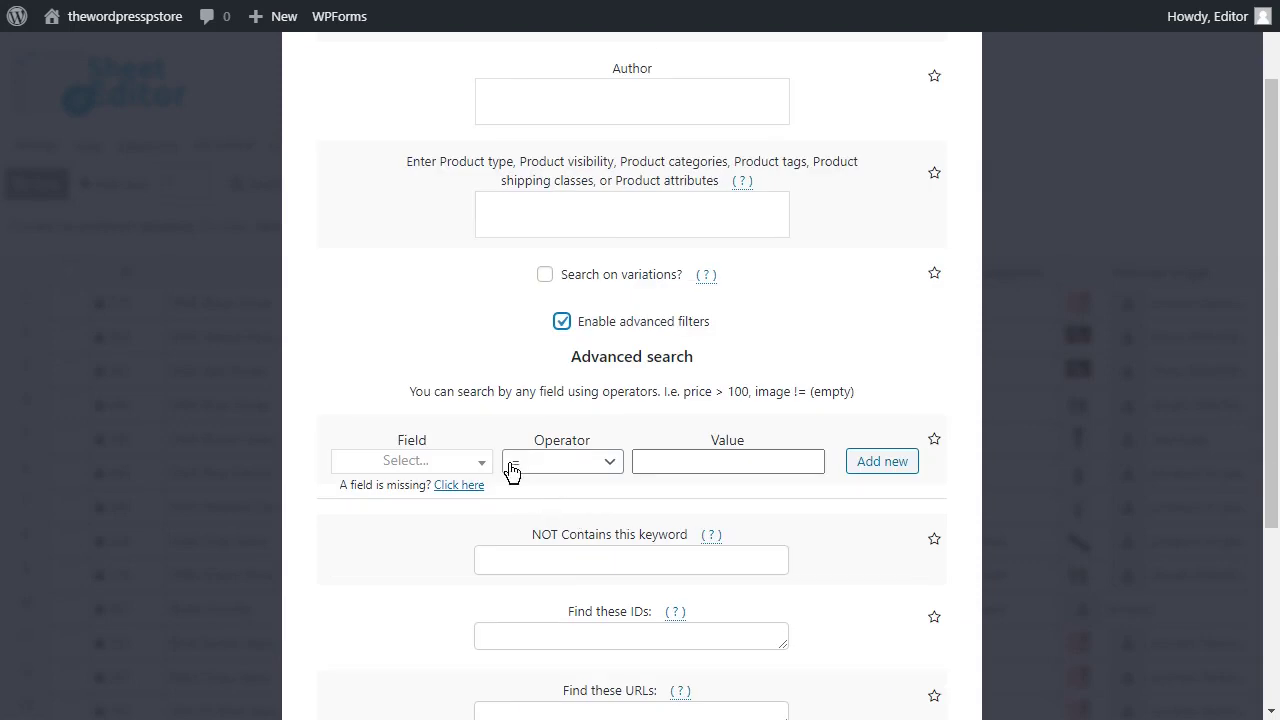
click(476, 462)
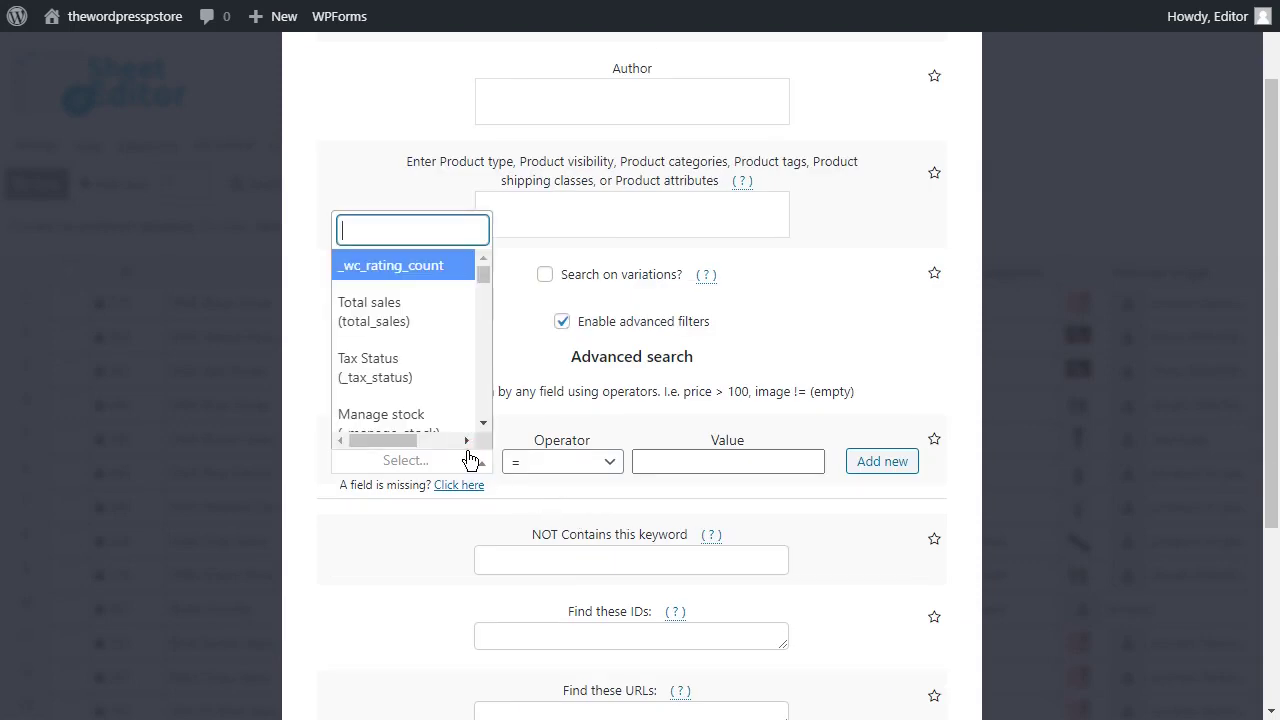
text(fe)
click(472, 425)
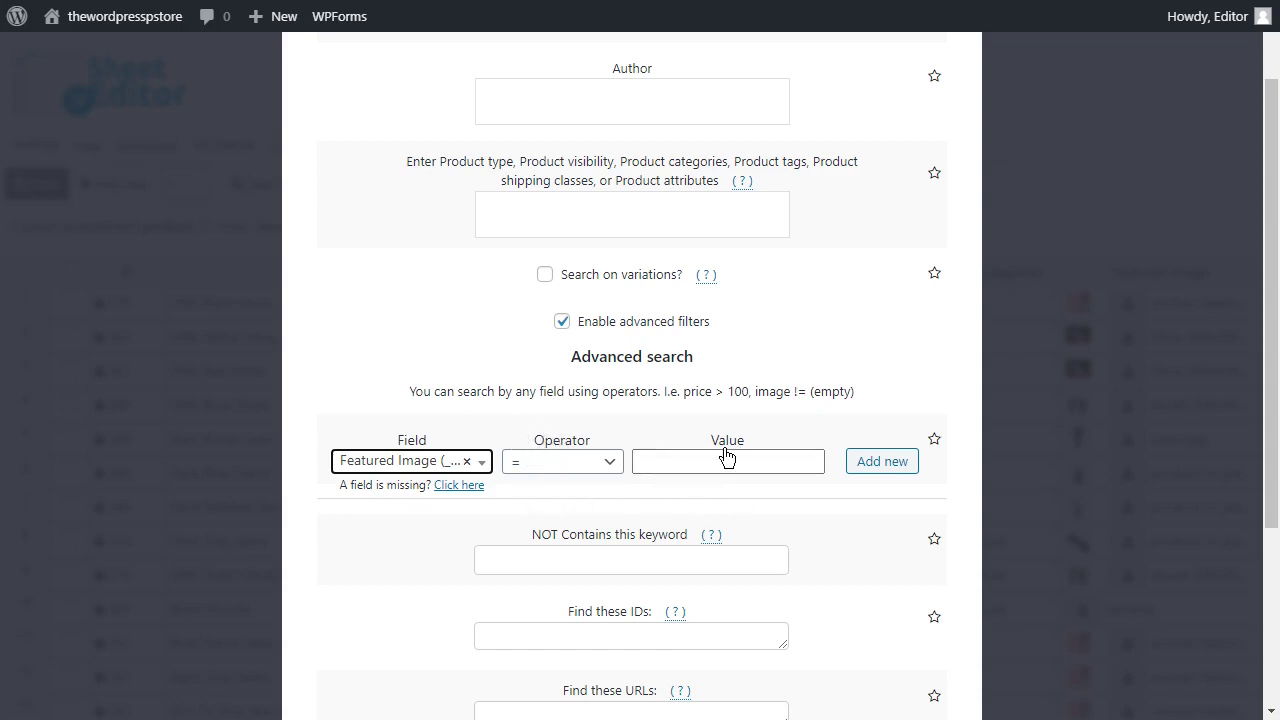
scroll(726, 456, down, 3)
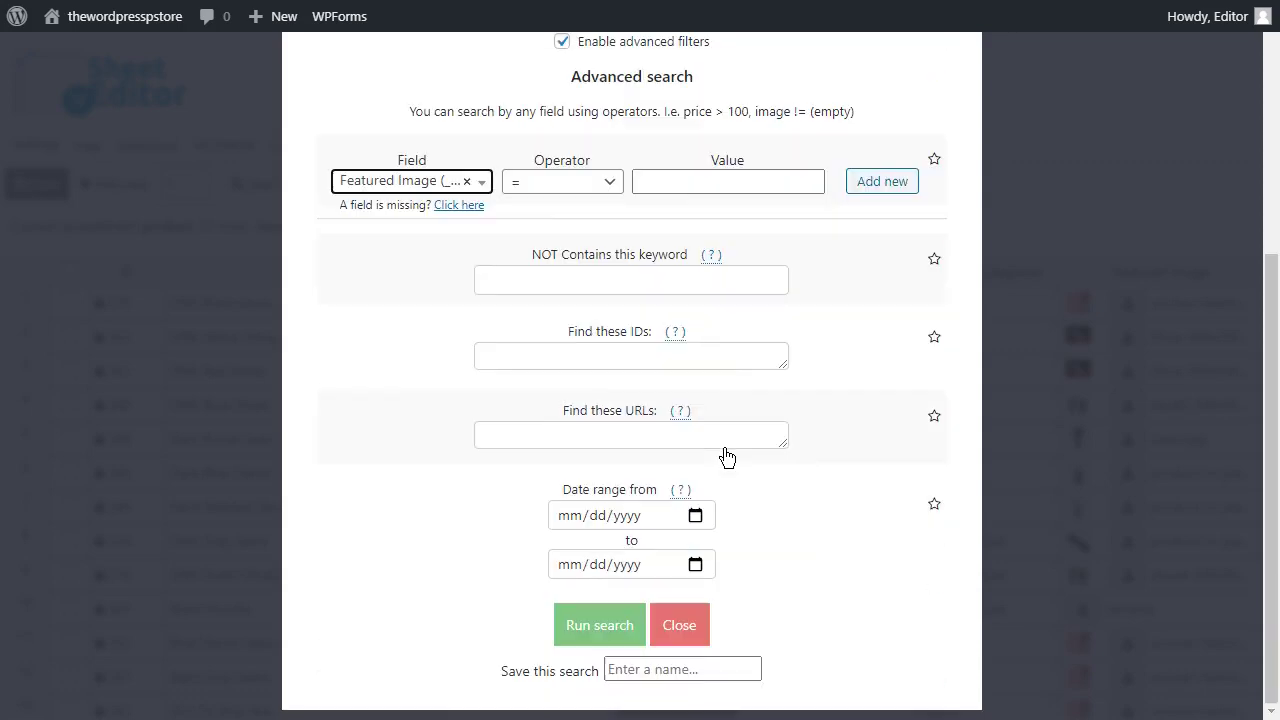
click(603, 620)
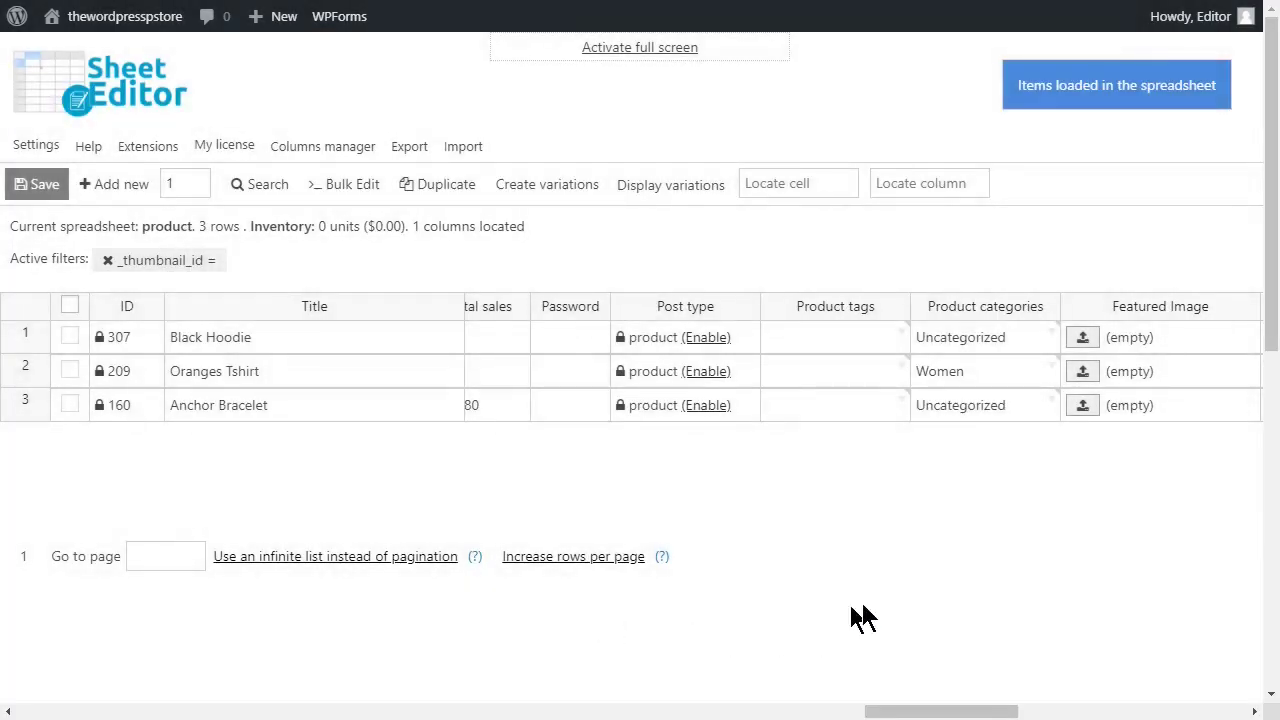
Step: Paste a hoodie image URL for Black Hoodie and assign Oranges.jpg to Oranges Tshirt
double_click(1184, 330)
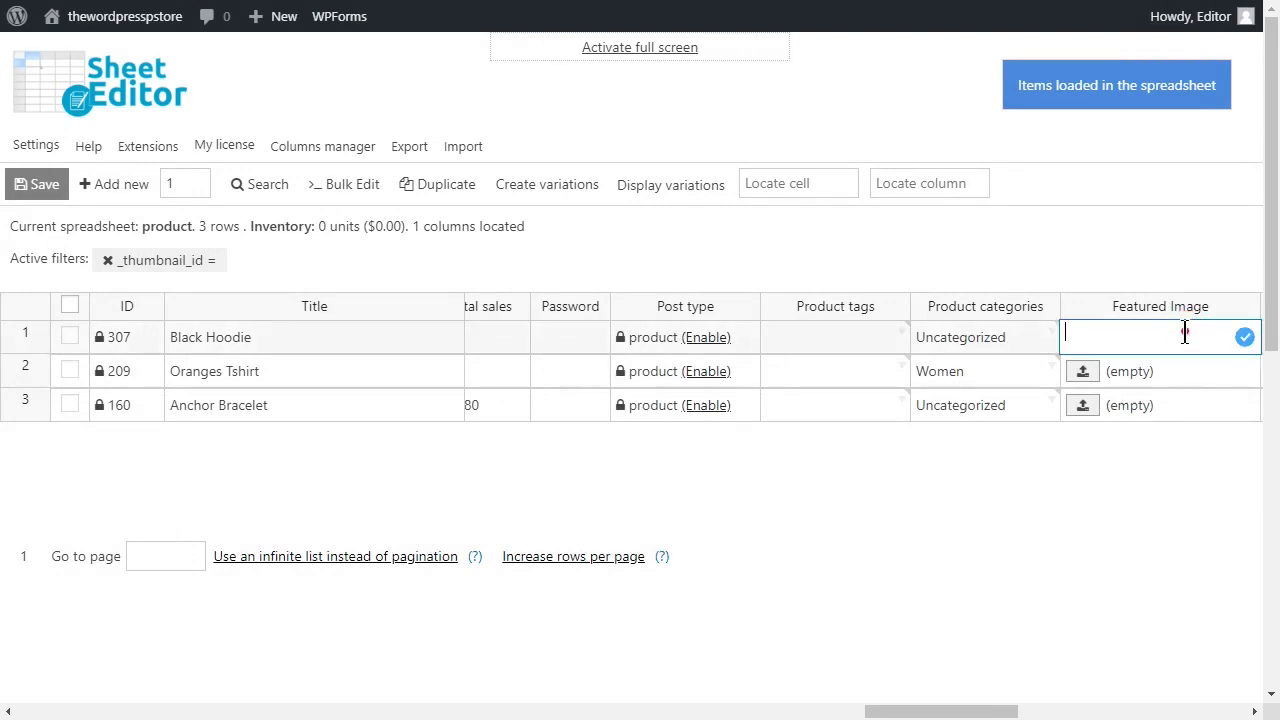
key(ctrl+v)
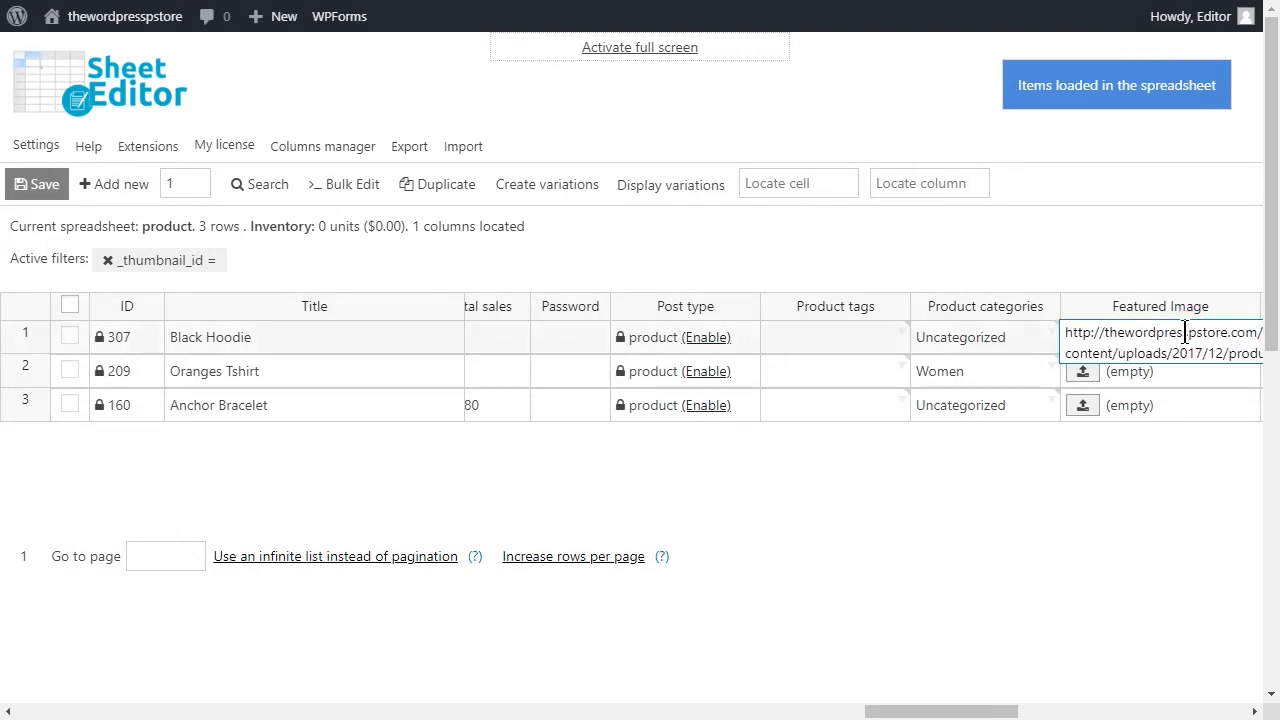
key(Return)
click(1082, 371)
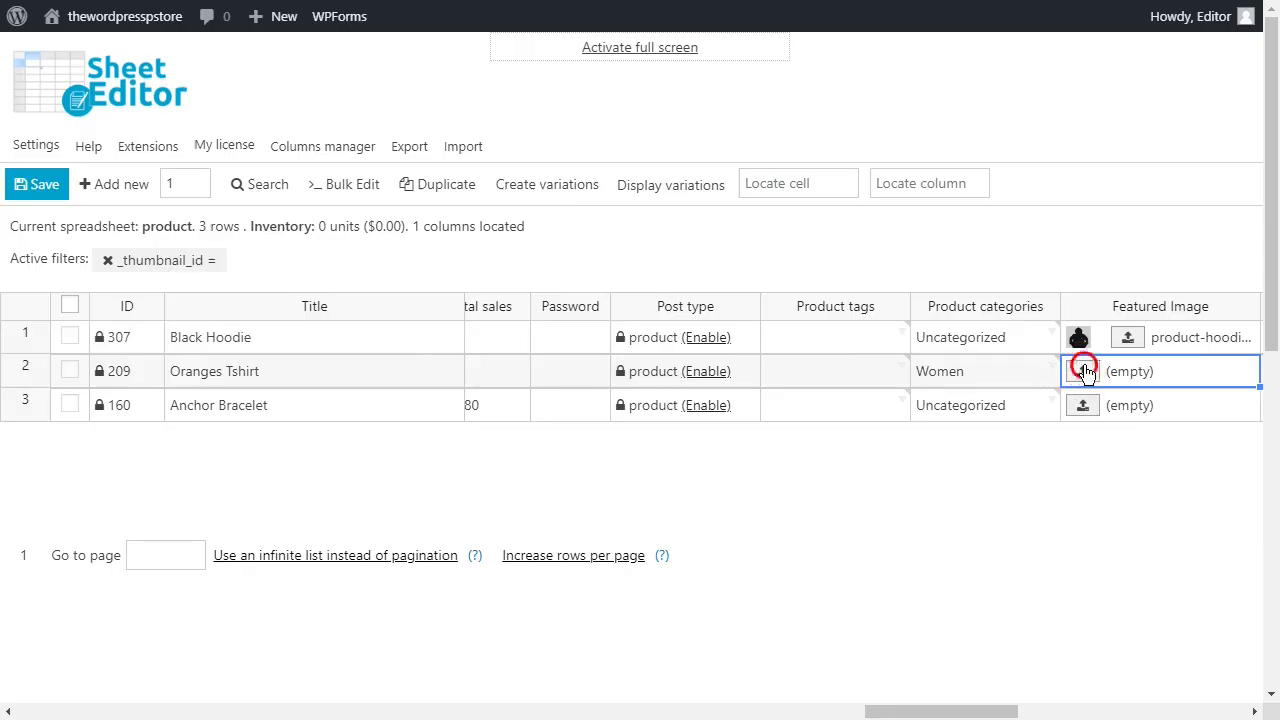
scroll(800, 420, down, 5)
scroll(740, 428, down, 8)
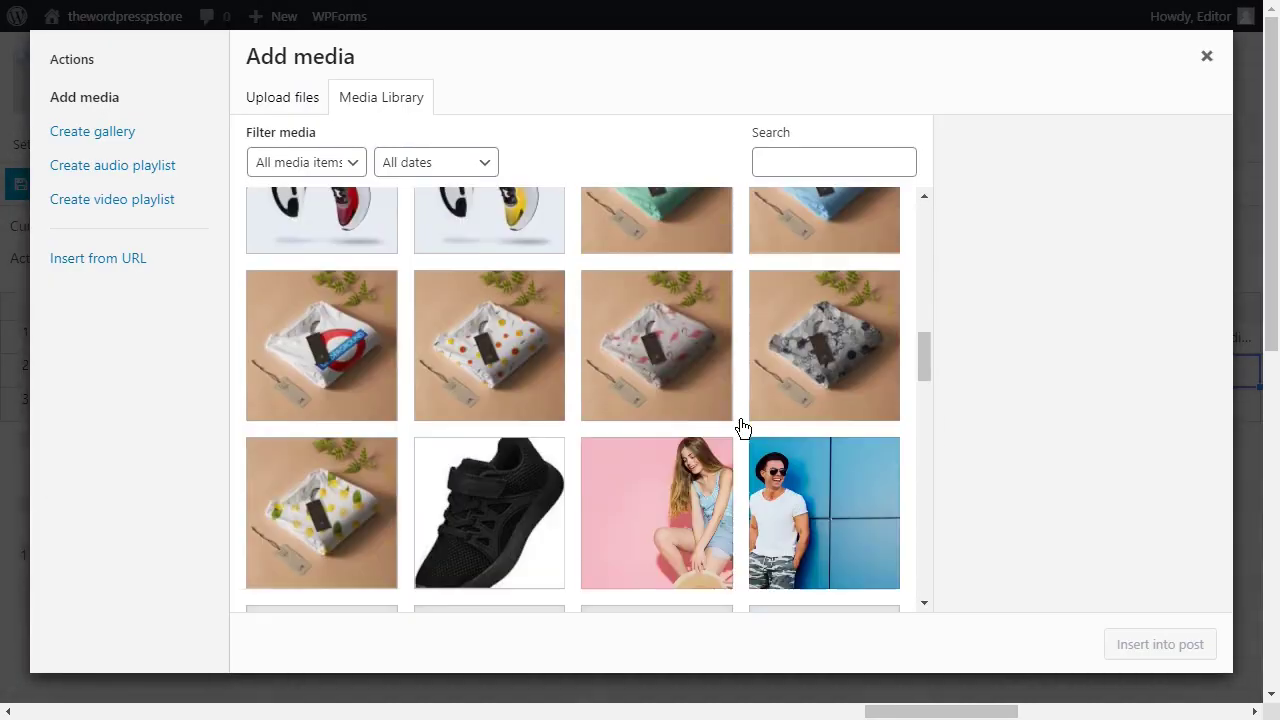
click(549, 371)
click(1136, 642)
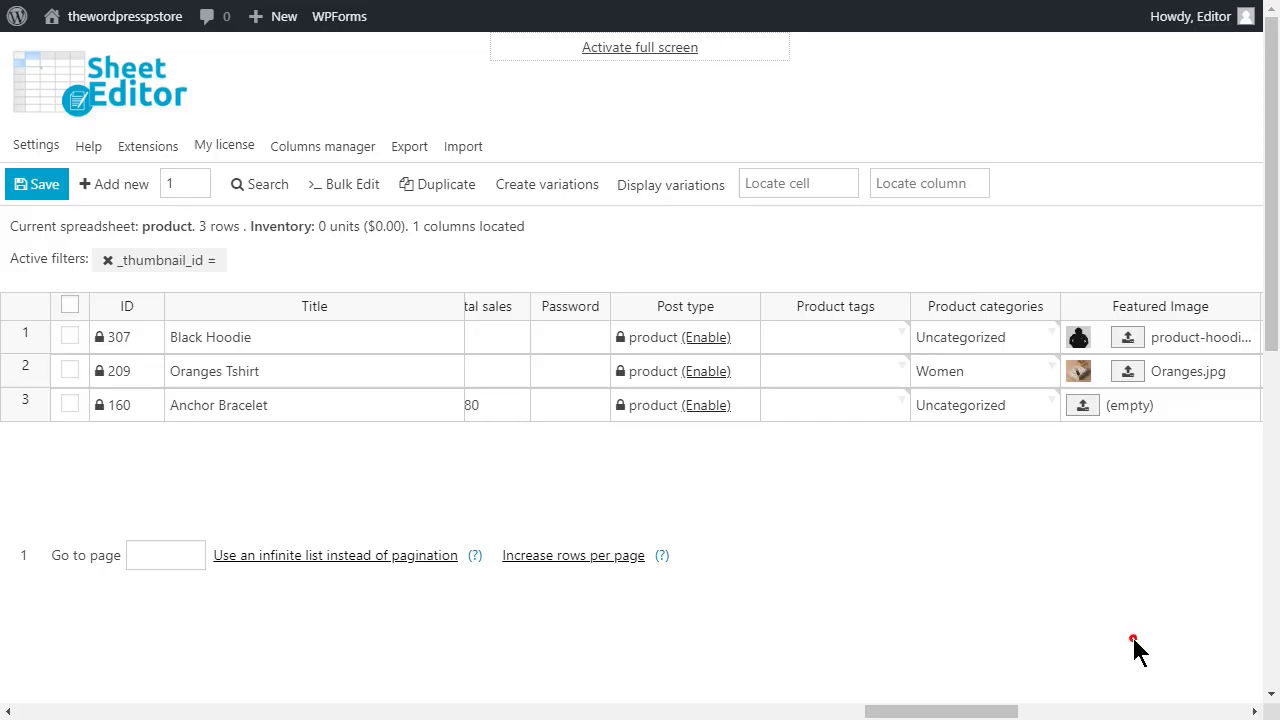
Step: Assign S005.jpg to Anchor Bracelet and save the new featured images
click(1083, 406)
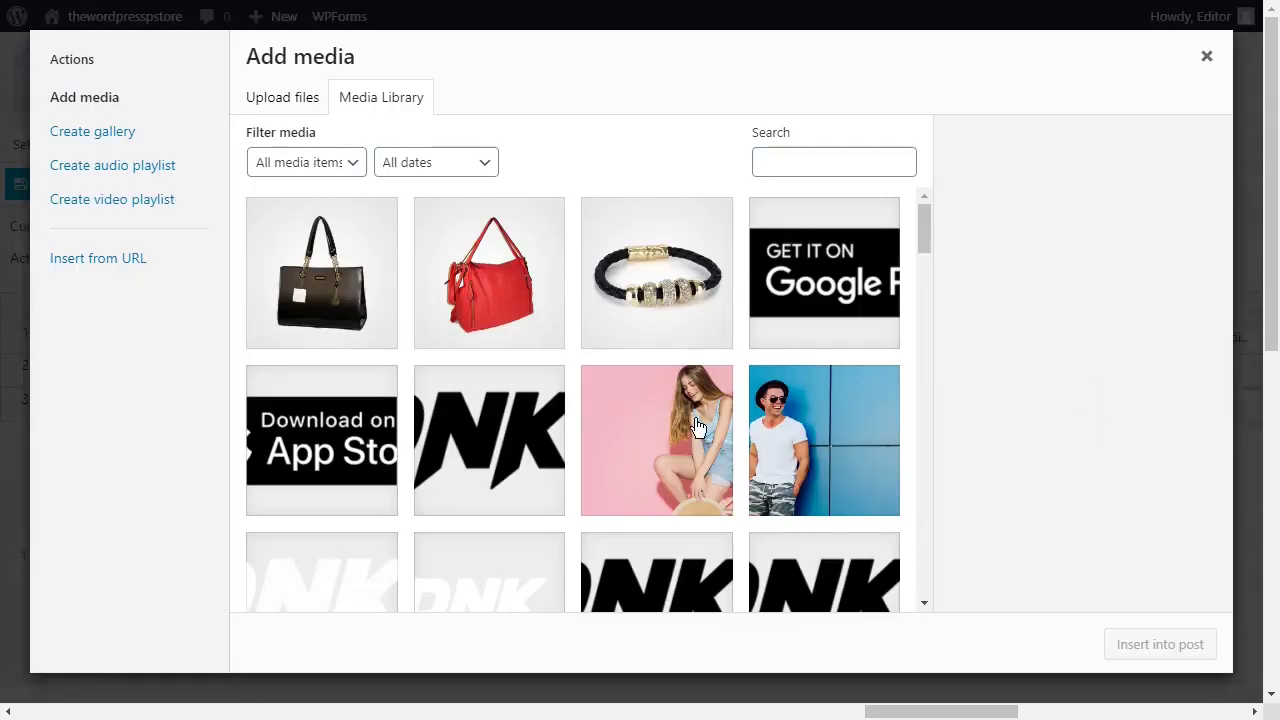
scroll(698, 428, down, 5)
click(662, 445)
click(1150, 646)
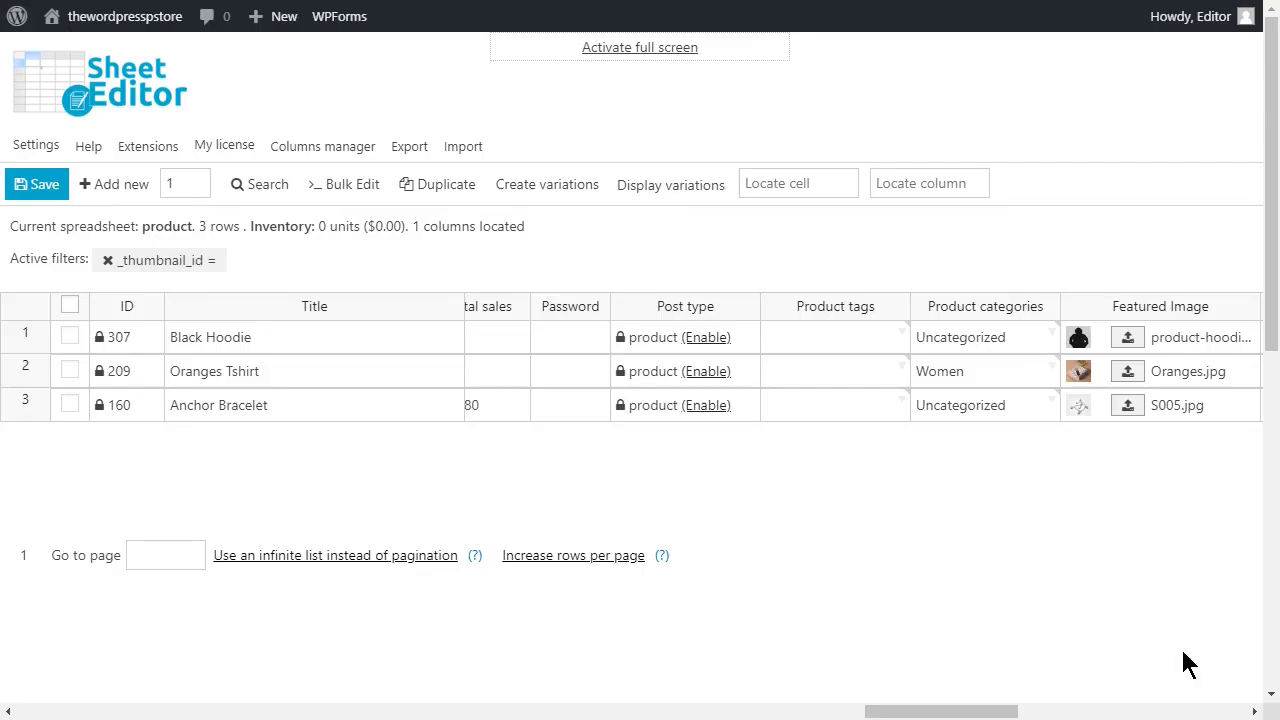
click(60, 196)
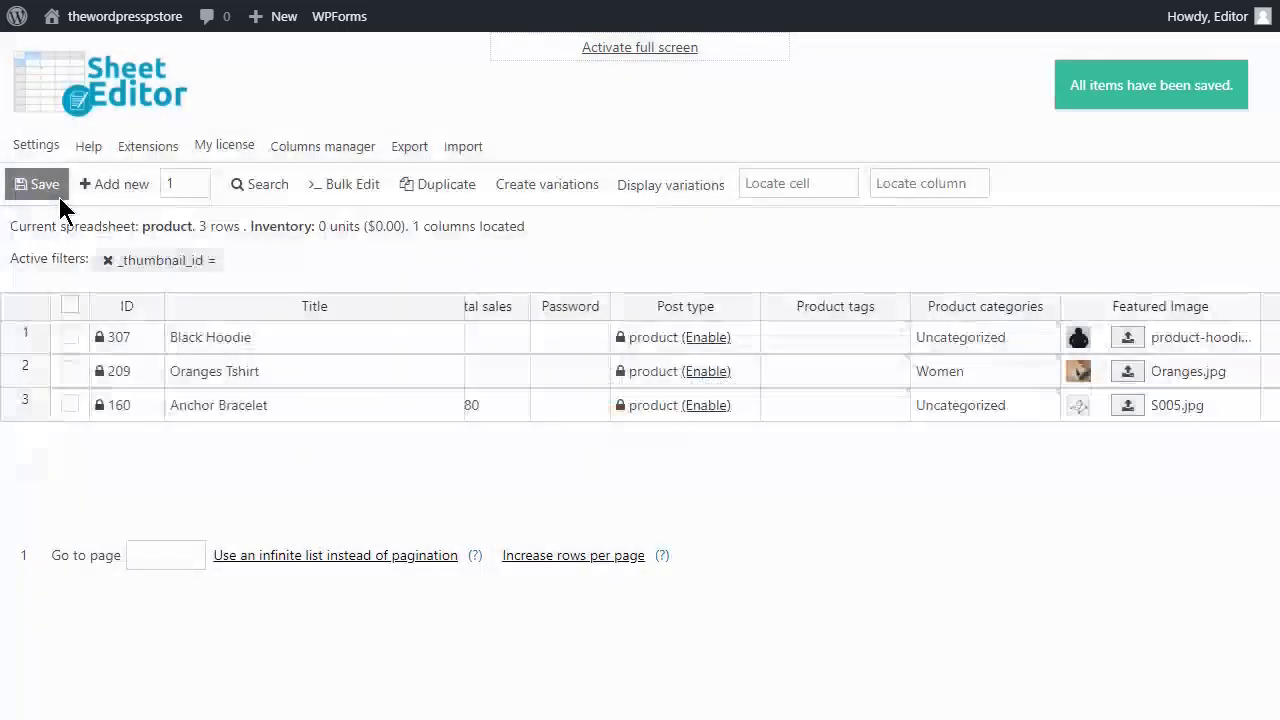